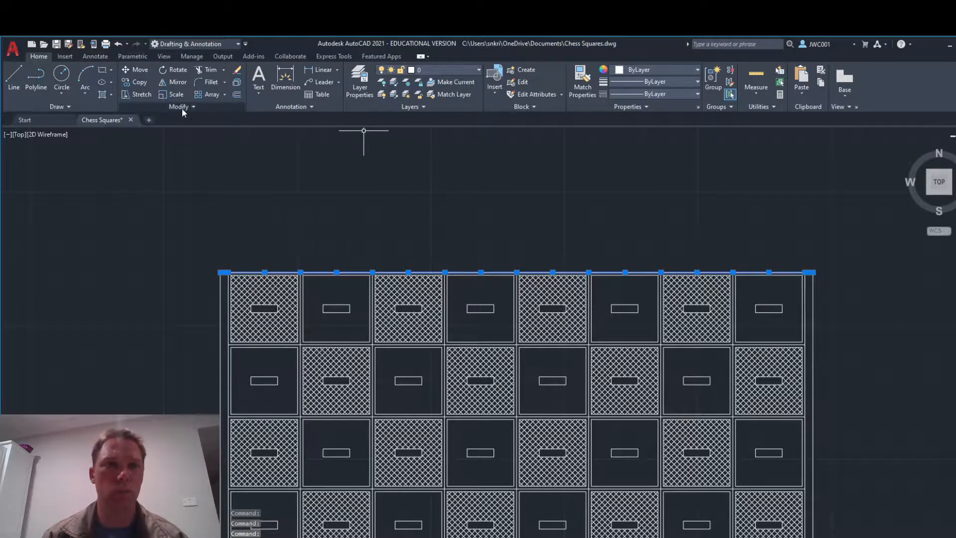
Join the selected top-edge segments into one line and offset it 3 units outward above the board
left_click(190, 107)
left_click(168, 131)
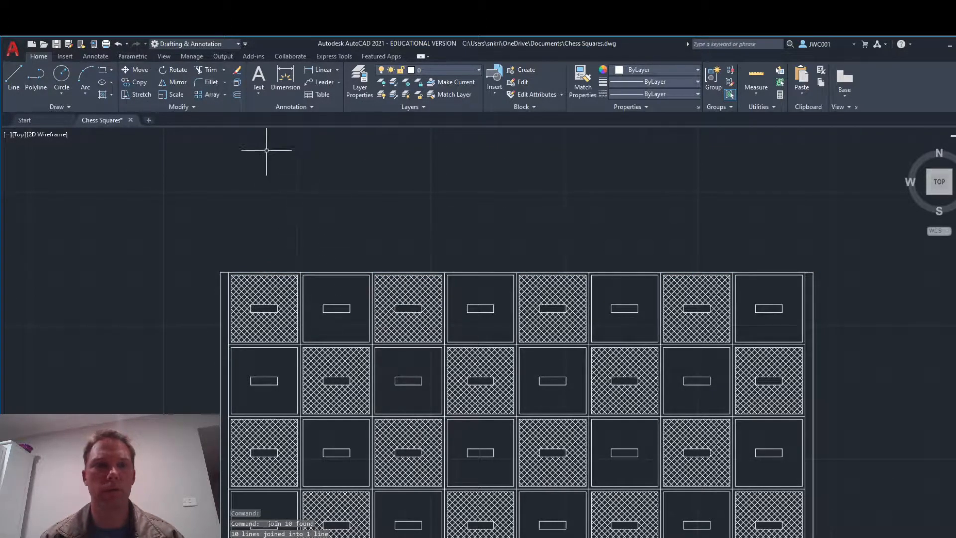
left_click(237, 94)
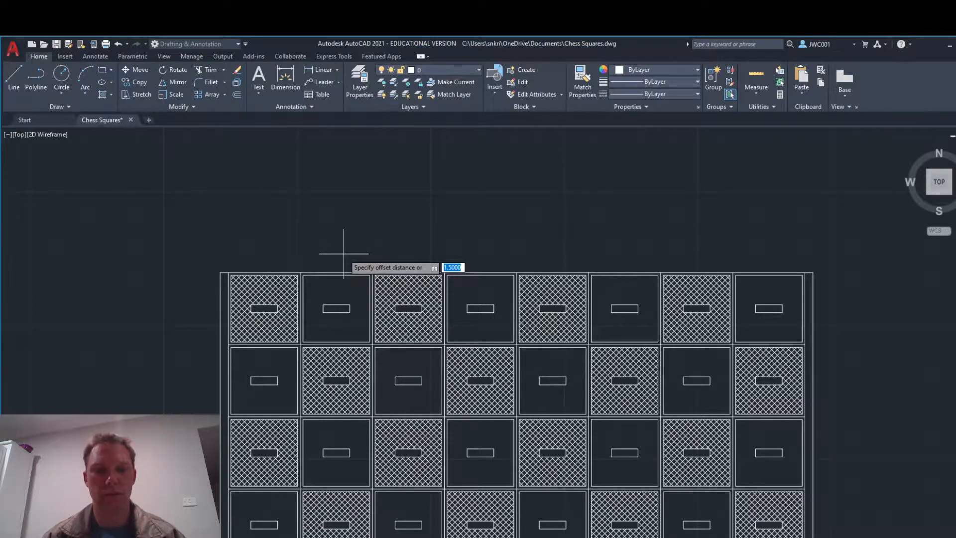
type("3")
key("Return")
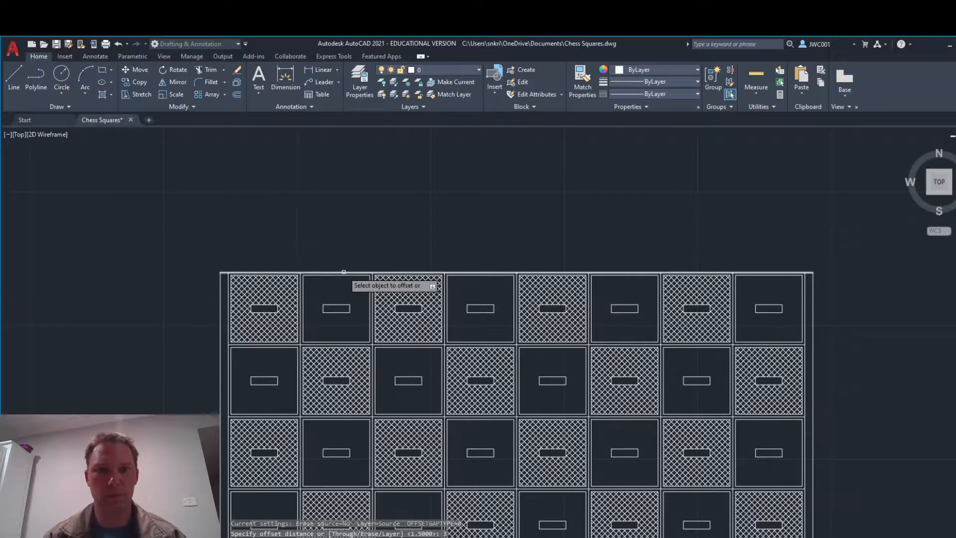
left_click(343, 272)
key("Escape")
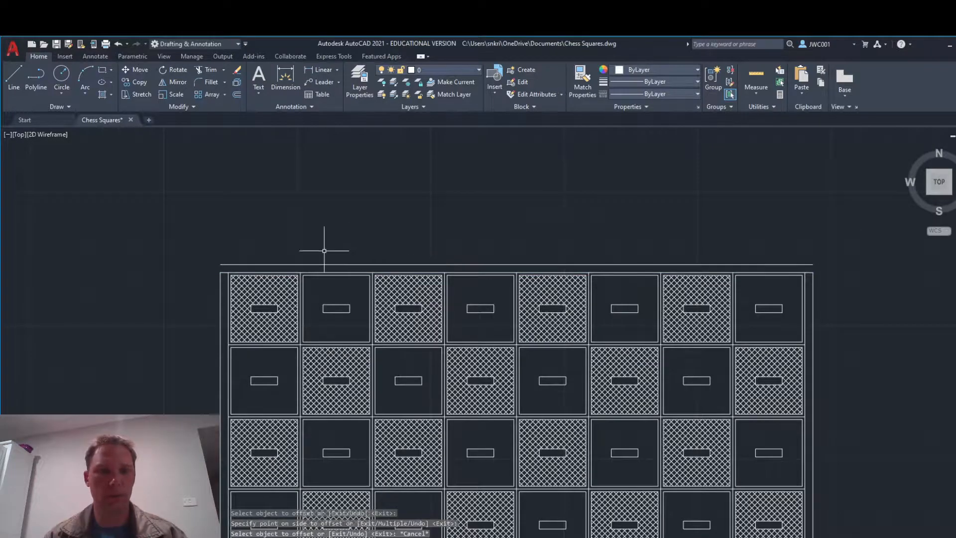
Stretch the upper ends of both outer vertical border lines up to the new offset top line
left_click(220, 275)
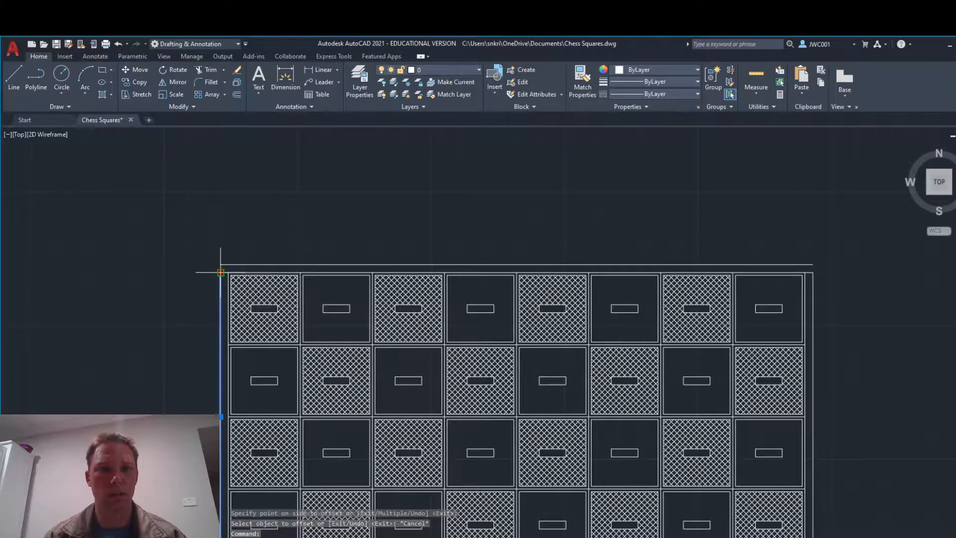
left_click(219, 274)
key("Escape")
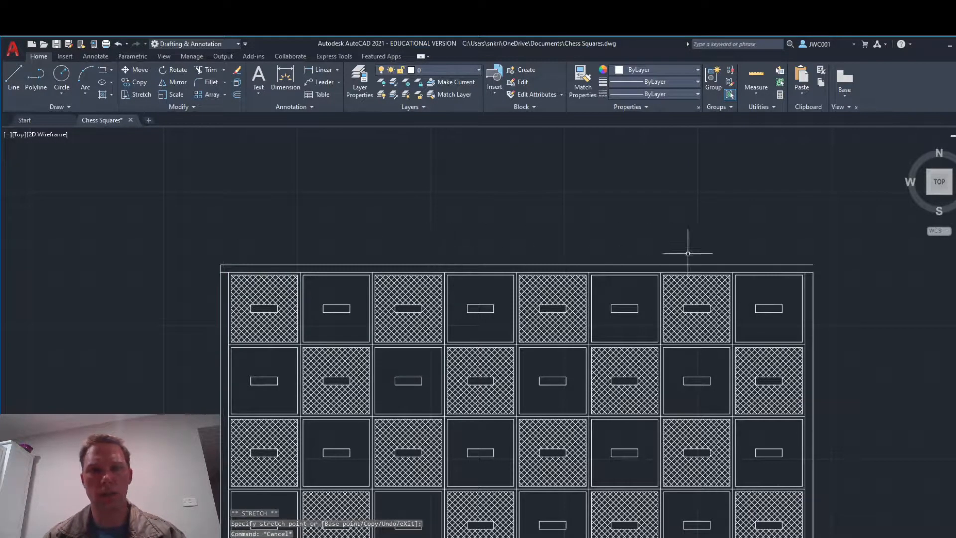
left_click(813, 275)
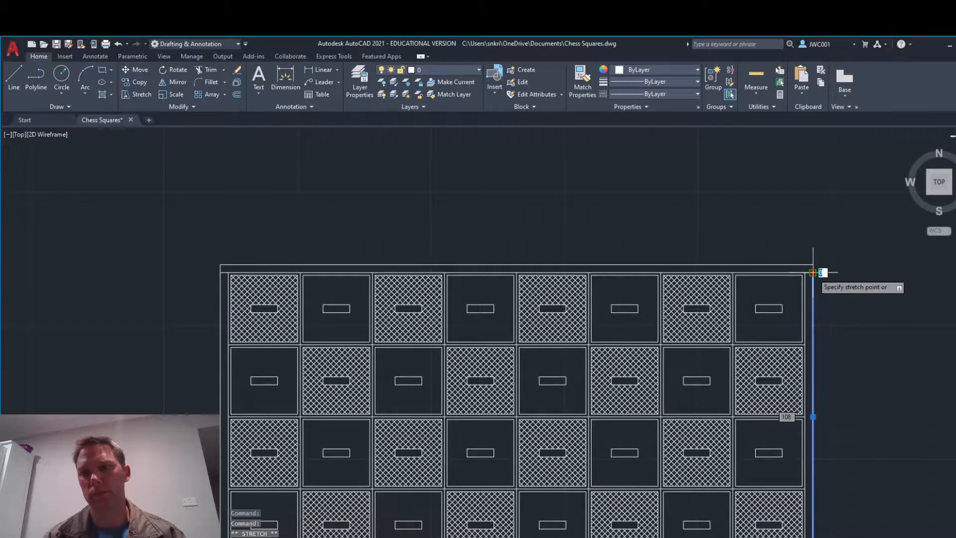
left_click(814, 275)
Shorten the original top line at both ends so it stops at the inner vertical border lines
scroll(800, 275, "up", 5)
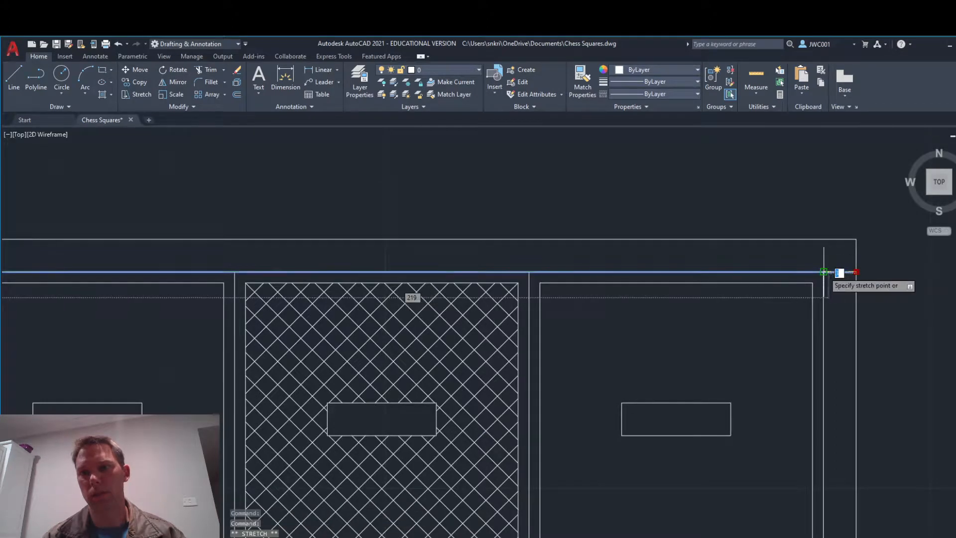
left_click(857, 272)
scroll(762, 269, "down", 8)
scroll(379, 263, "up", 5)
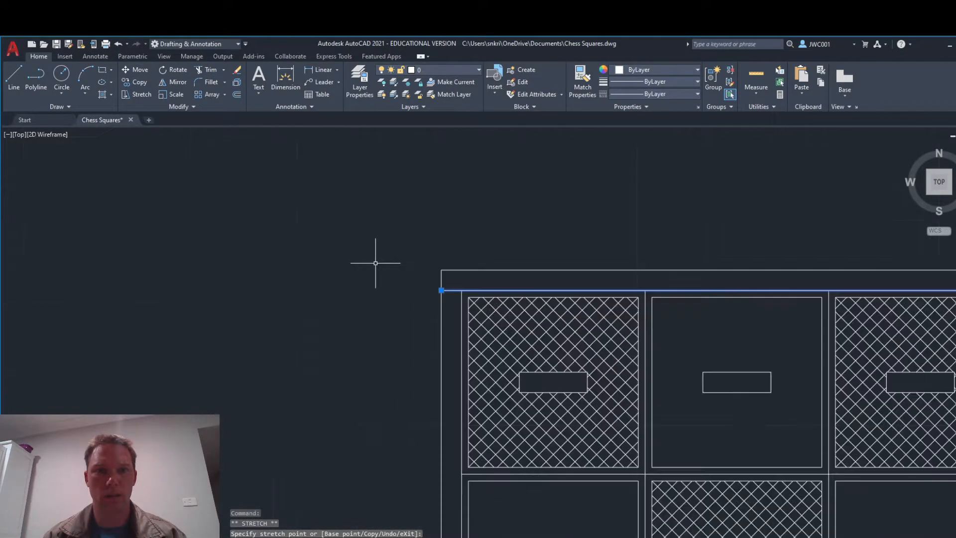
key("Down")
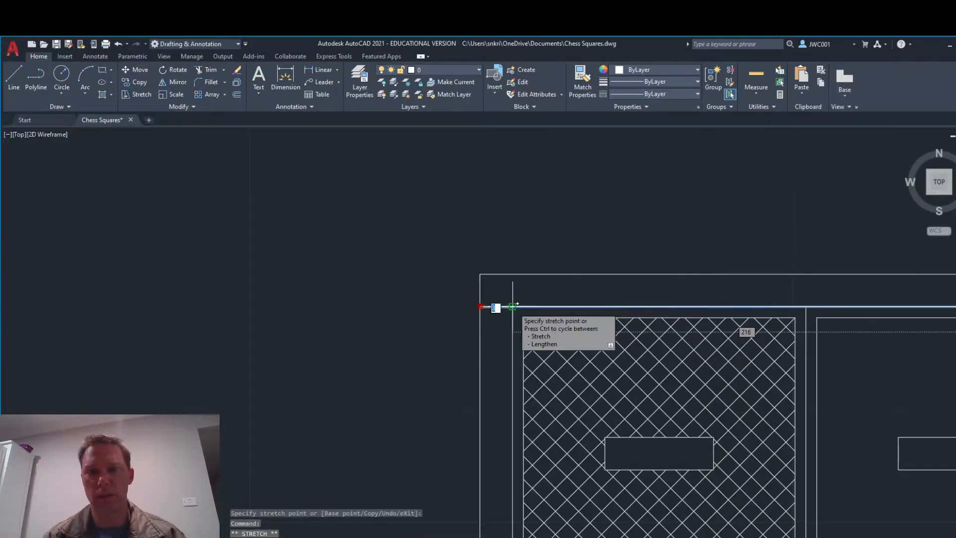
key("Escape")
scroll(495, 299, "down", 4)
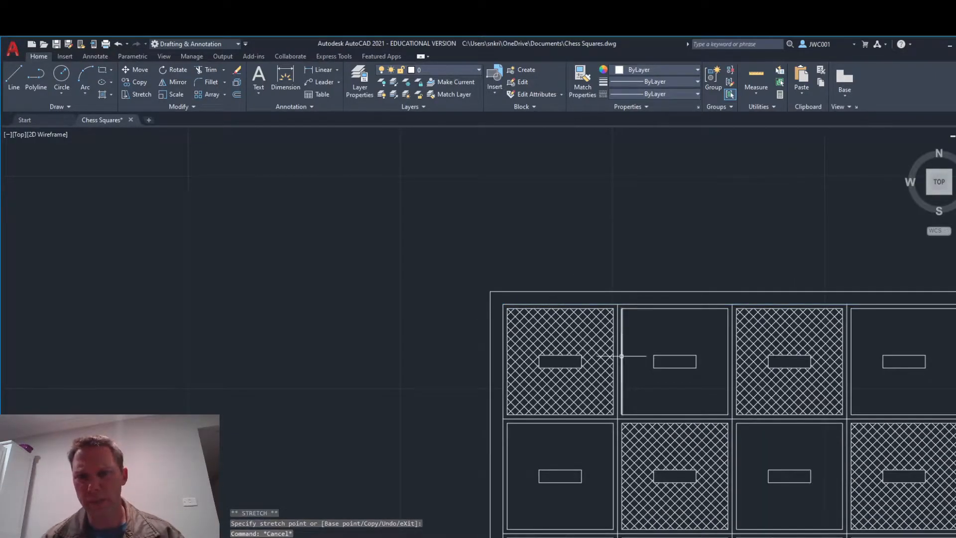
Delete the grid lines separating the squares of the first two columns at the top of the board
scroll(623, 356, "up", 4)
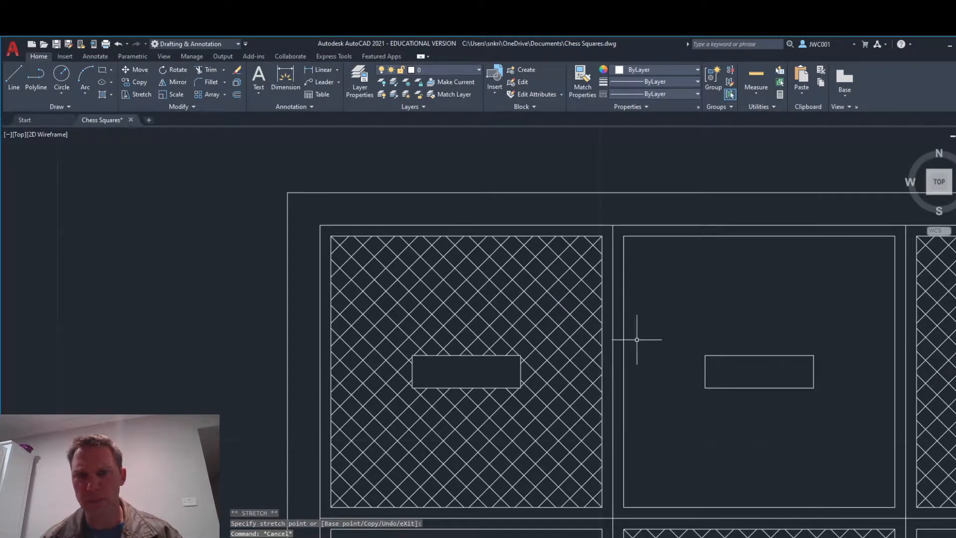
left_click(613, 308)
key("Delete")
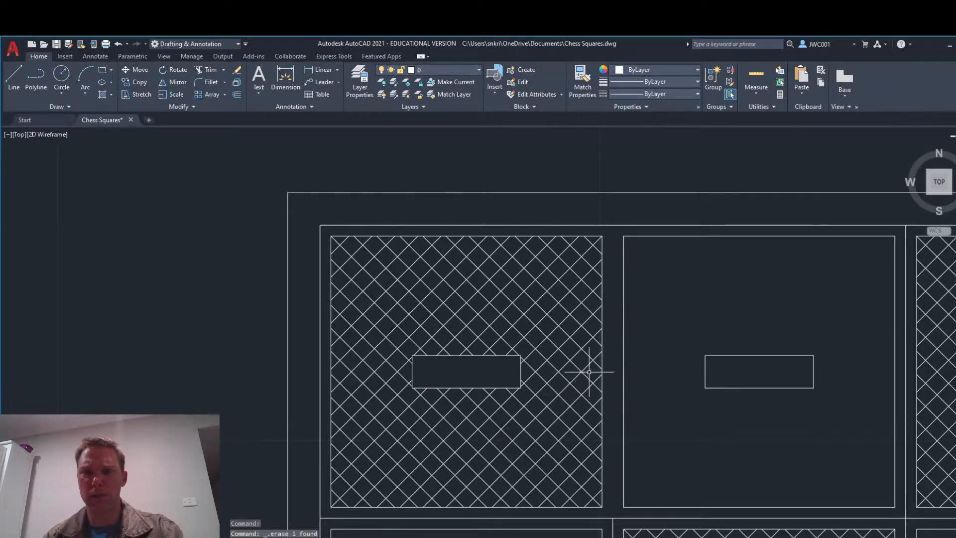
scroll(586, 371, "down", 2)
left_click(615, 466)
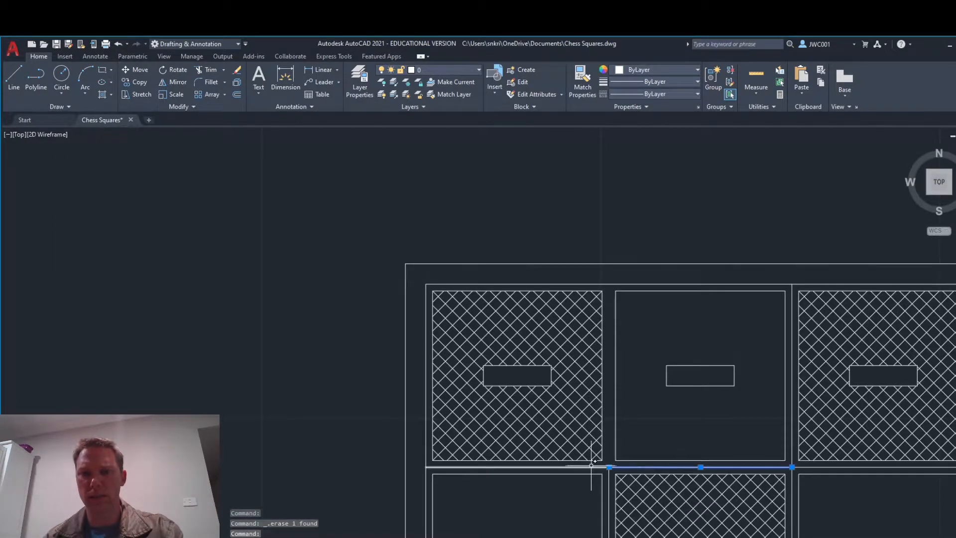
key("Delete")
left_click(610, 476)
key("Delete")
left_click(791, 428)
key("Delete")
Delete the remaining grid lines around the third and fourth columns between the top two rows
scroll(737, 428, "down", 8)
mouse_move(734, 421)
middle_mouse_down()
mouse_move(666, 382)
mouse_move(476, 332)
middle_mouse_up()
scroll(468, 336, "up", 6)
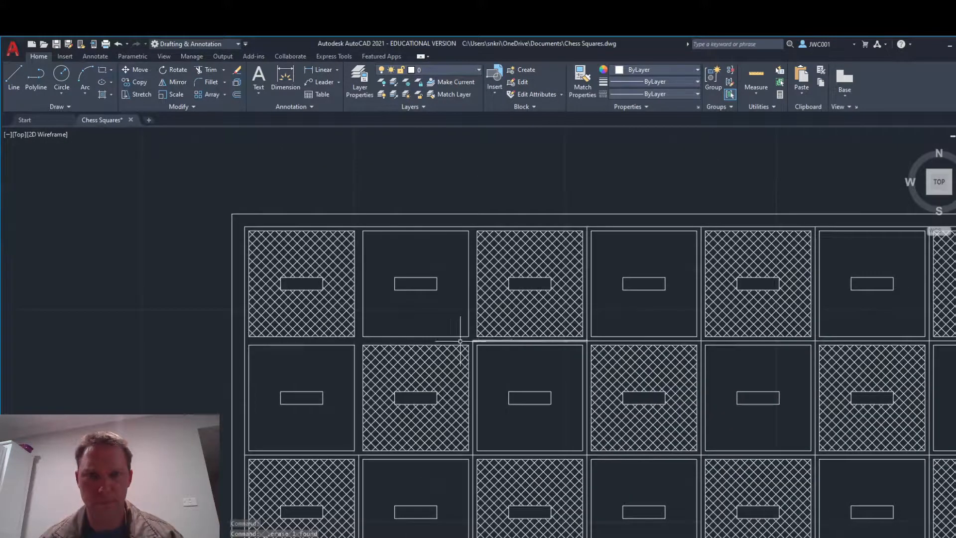
left_click(476, 342)
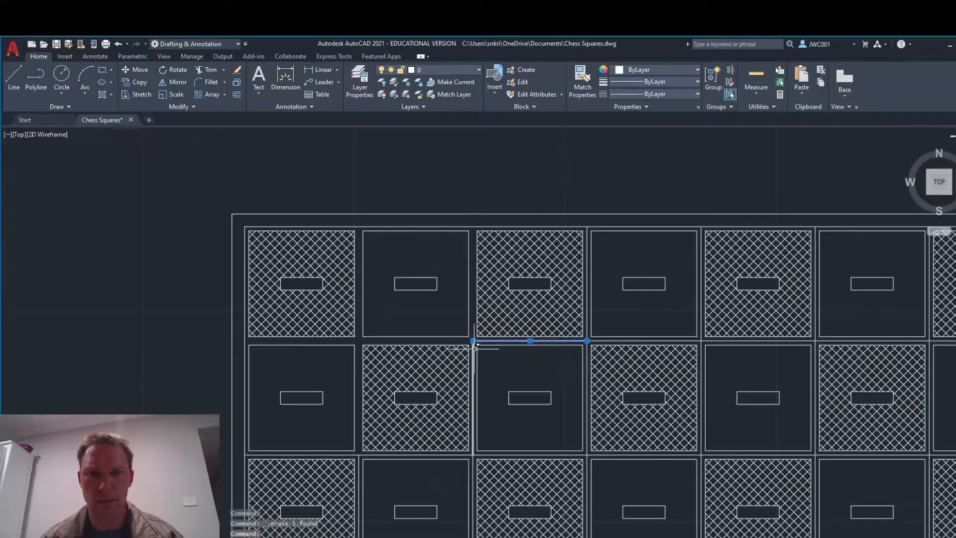
left_click(474, 351)
key("Delete")
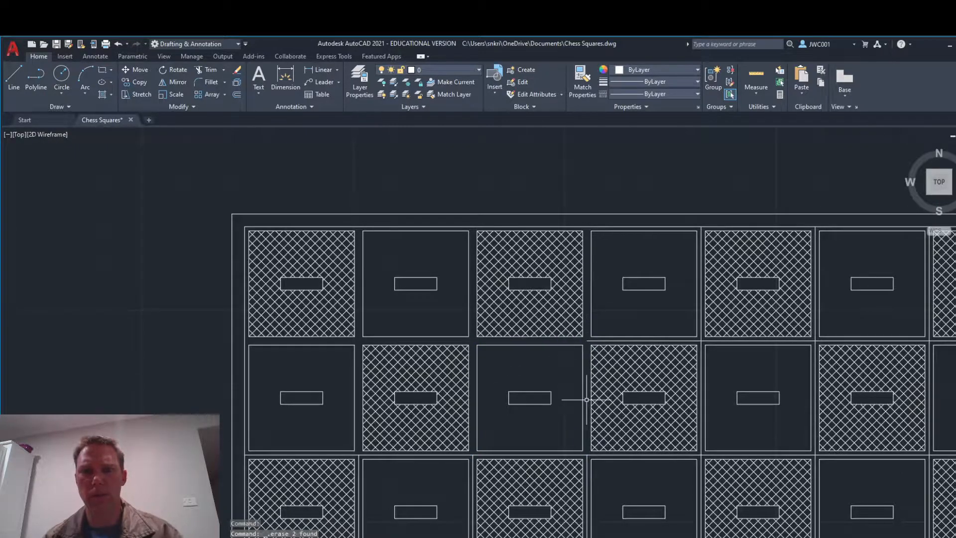
left_click(592, 341)
key("Delete")
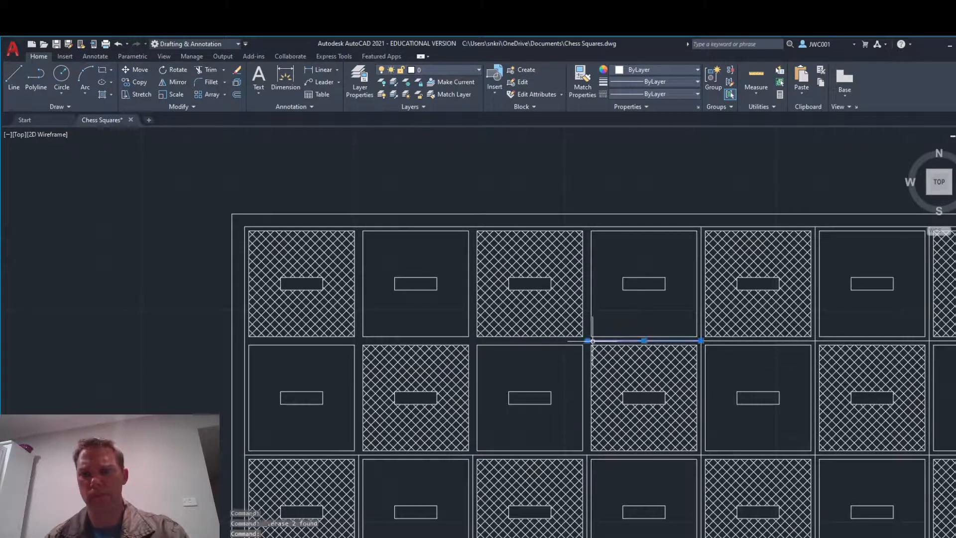
Draw a 60-unit vertical line upward from the midpoint of the board's outer top edge
scroll(591, 343, "down", 4)
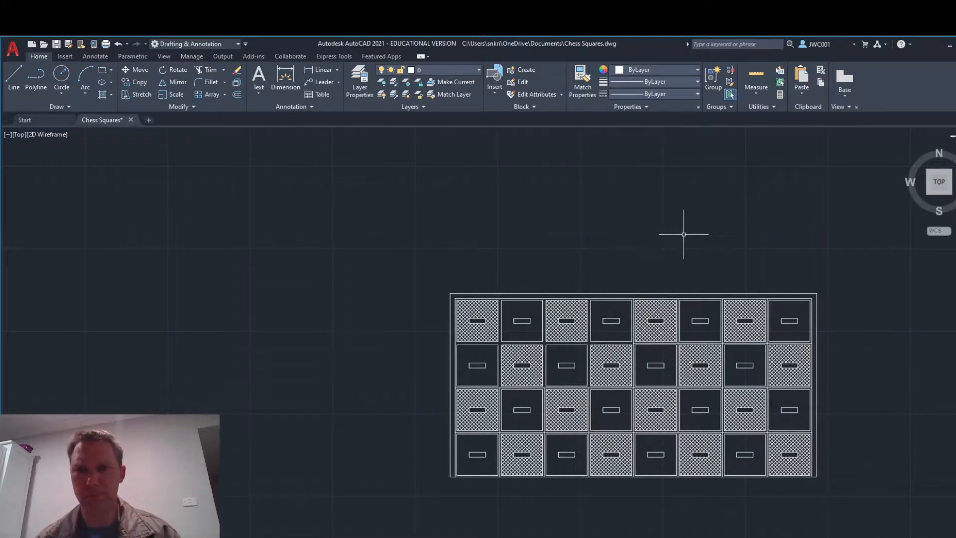
scroll(672, 192, "up", 2)
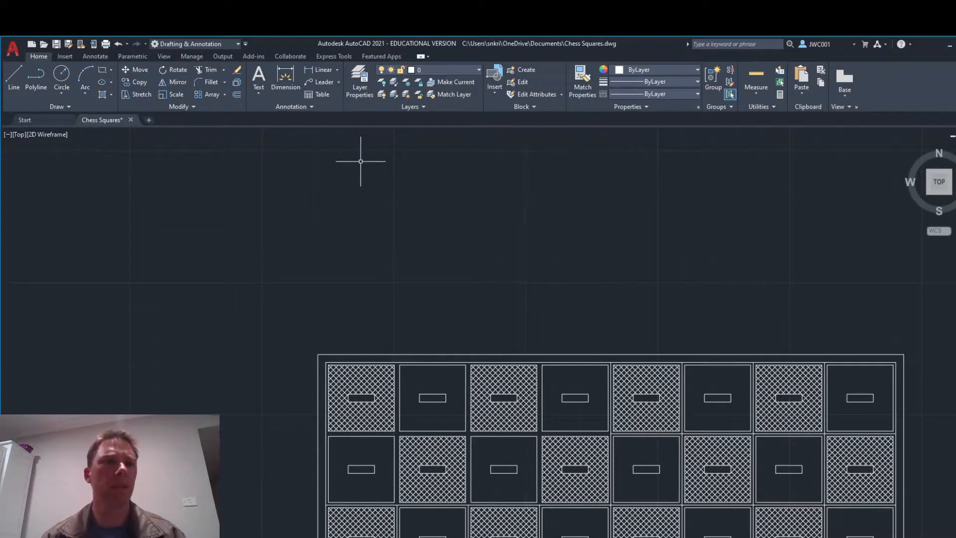
left_click(10, 78)
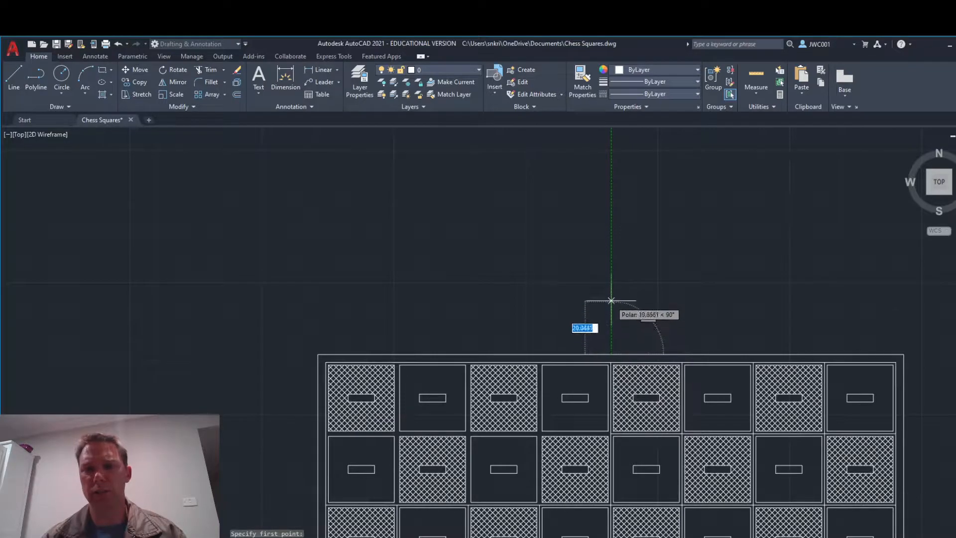
type("60")
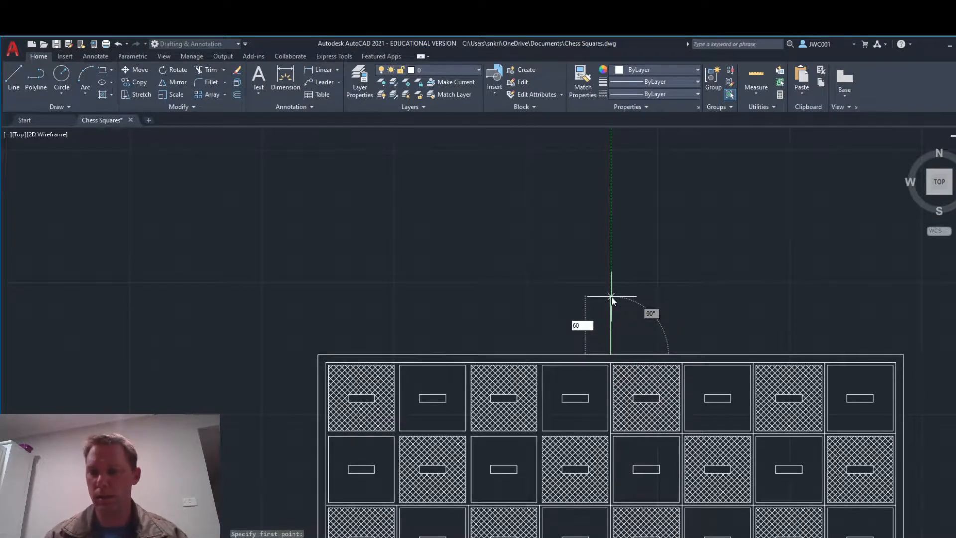
key("Return")
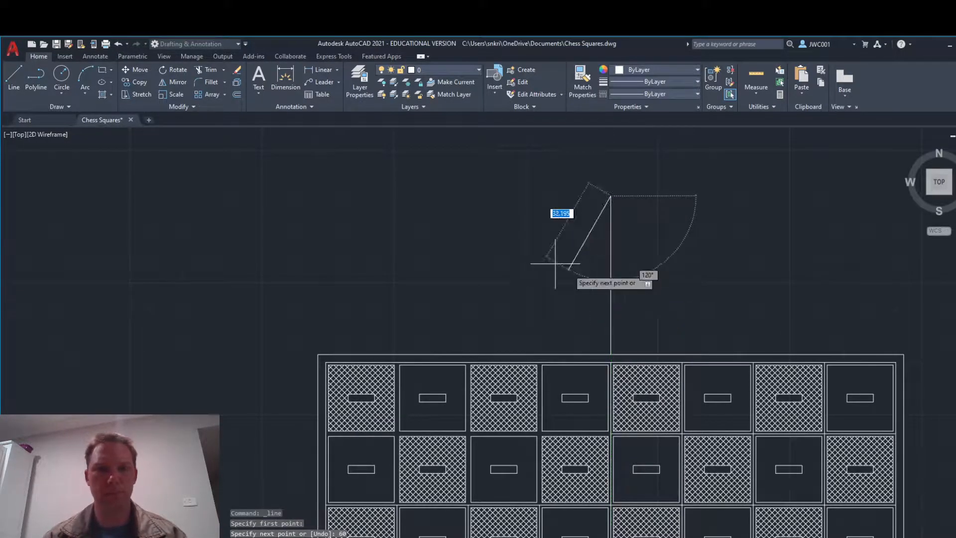
key("Escape")
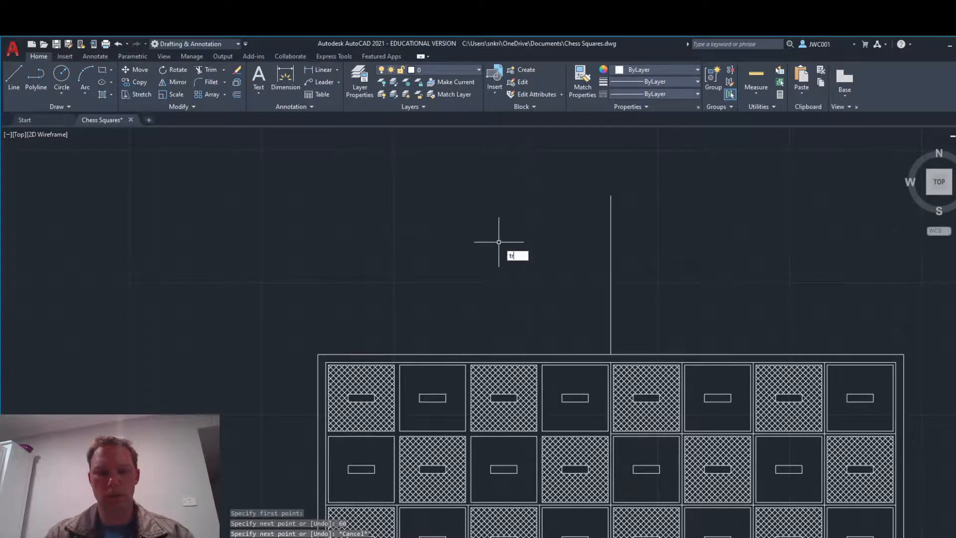
Remove the vertical line above the board with Trim
key("Return")
left_click(611, 277)
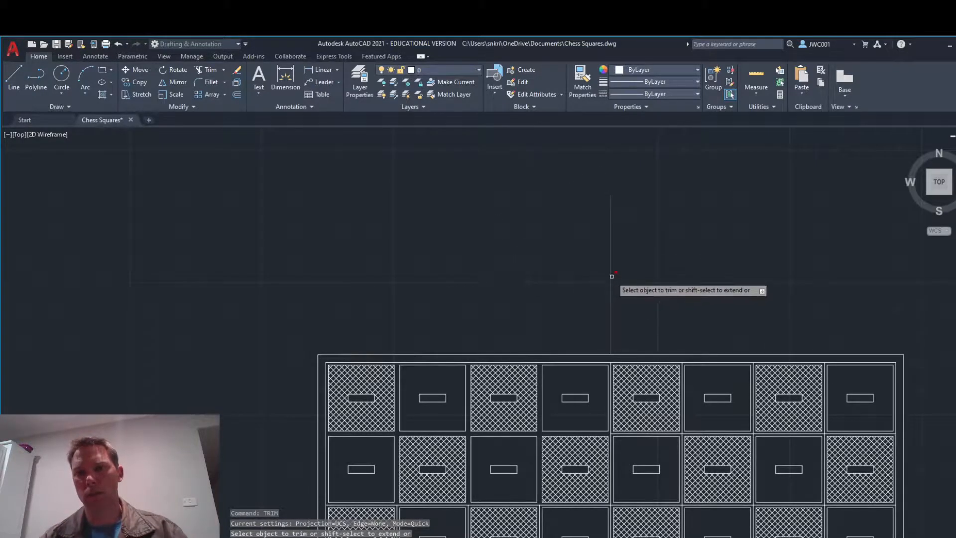
key("Escape")
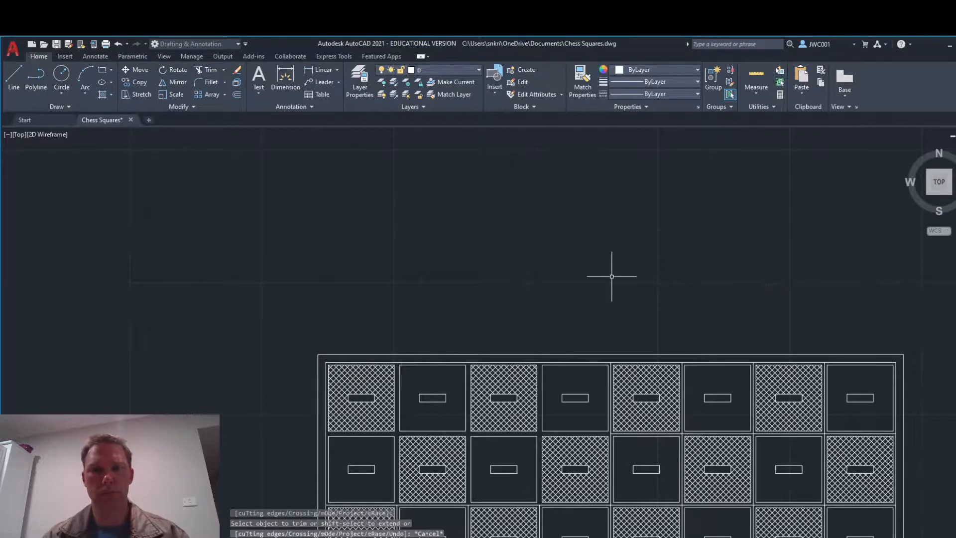
Redraw the 60-unit vertical line upward from the midpoint of the outer top edge
left_click(16, 73)
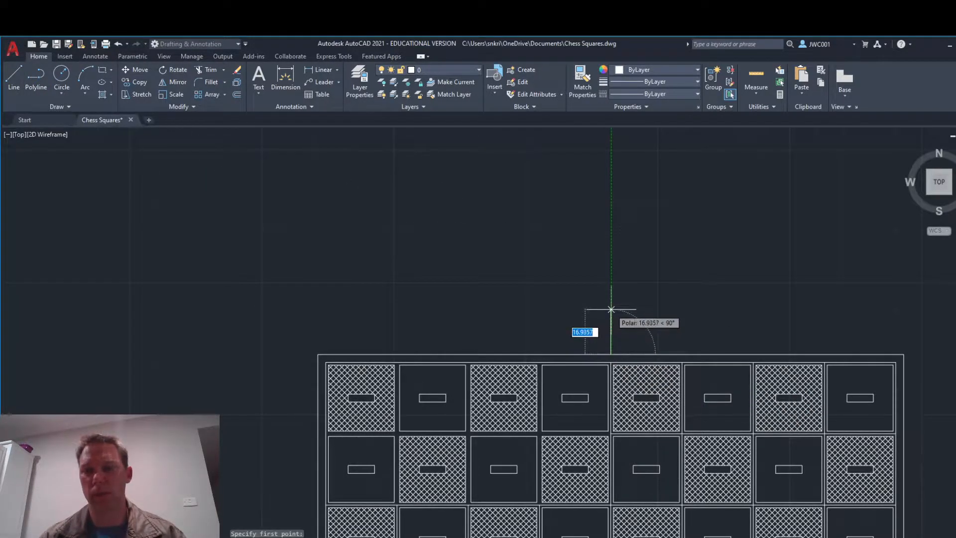
type("60")
key("Return")
key("Escape")
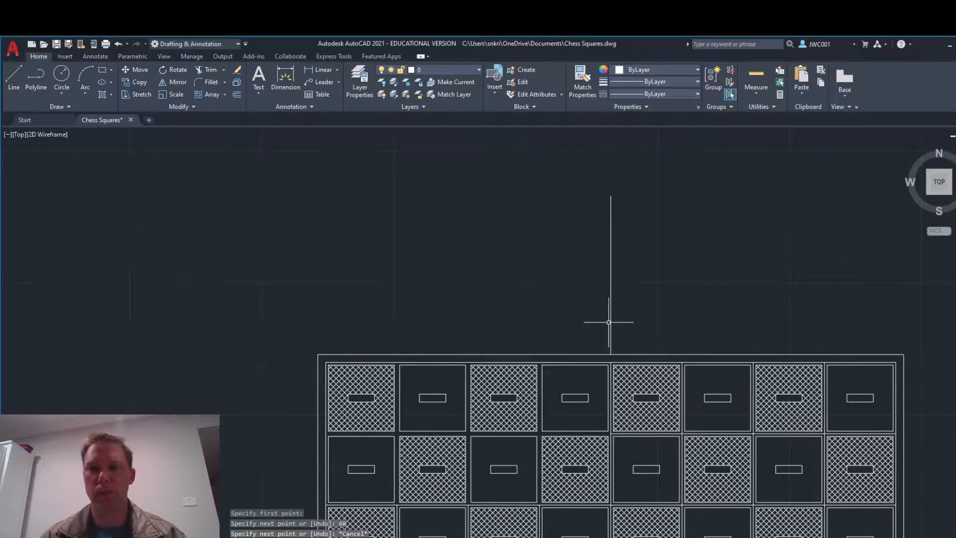
Trim off the right half of the outer top edge at the vertical line
left_click(206, 70)
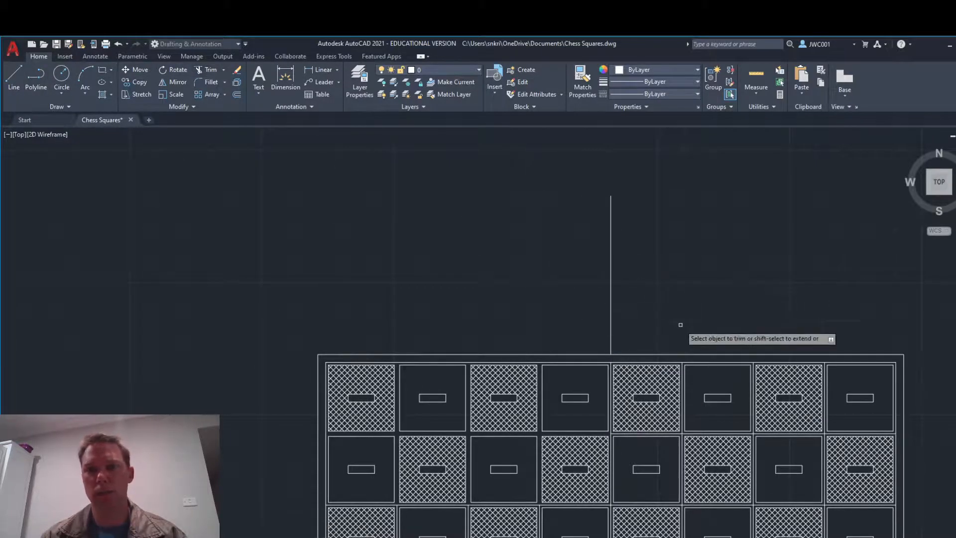
left_click(708, 354)
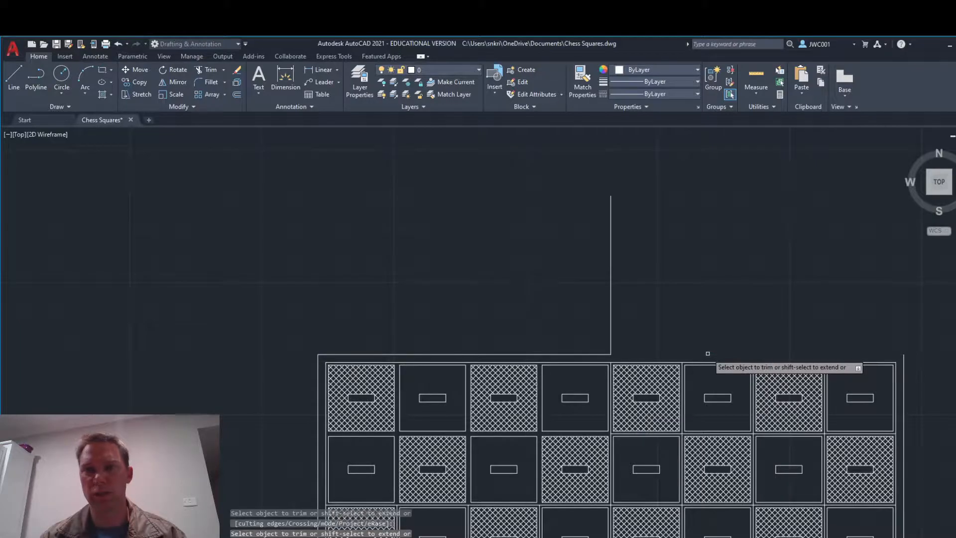
key("Escape")
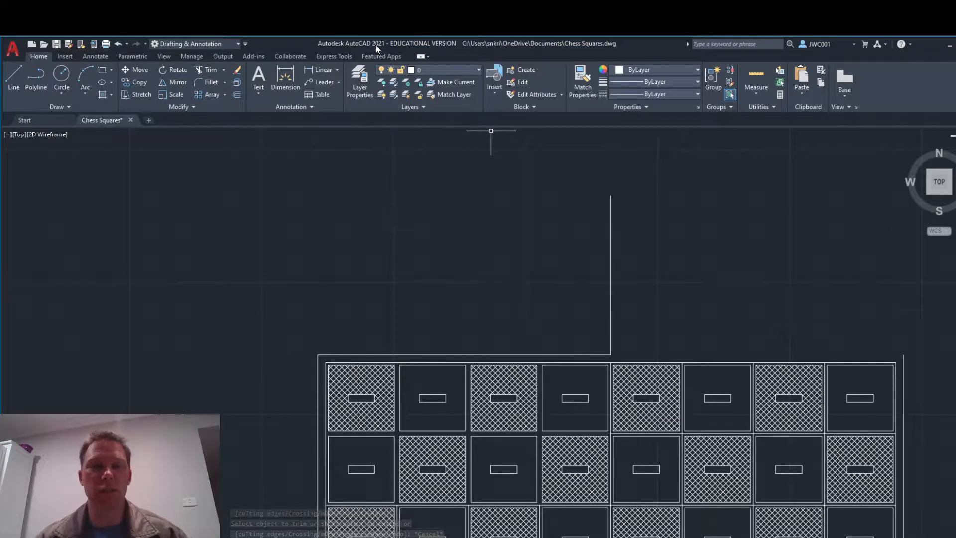
Check the length of the remaining half of the outer top edge in its quick properties
left_click(443, 354)
right_click(443, 355)
left_click(448, 356)
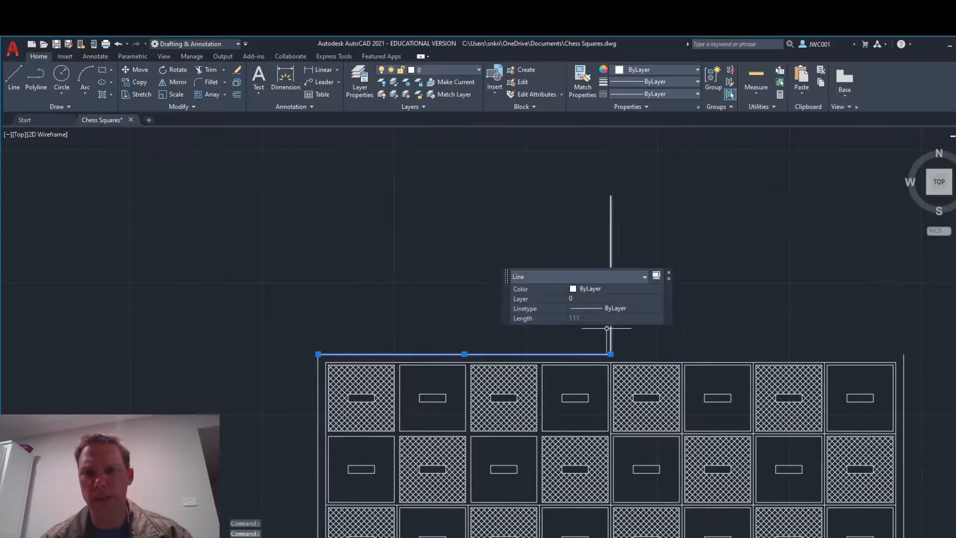
left_click(668, 275)
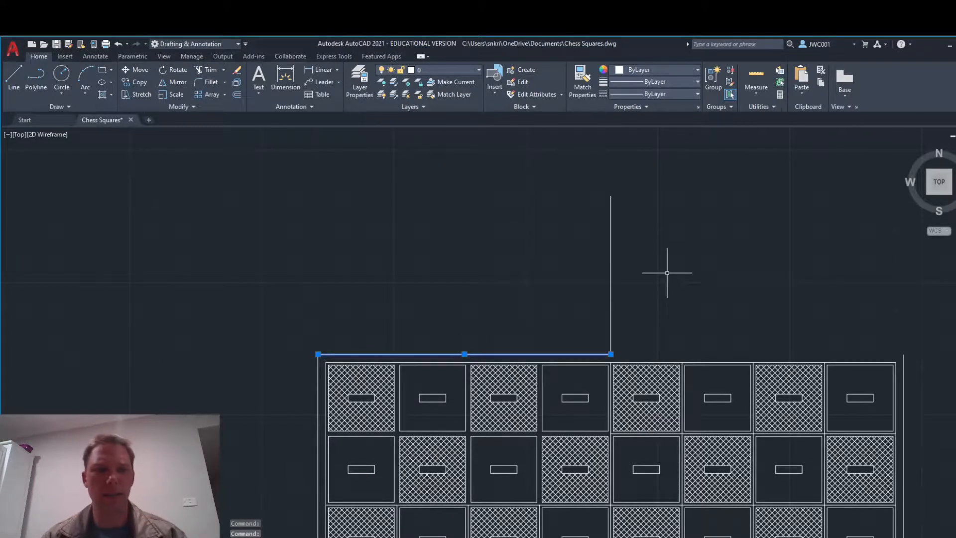
key("Escape")
Switch to the web browser, calculate 111/3 with a search in a new tab, and return to AutoCAD
left_click(299, 537)
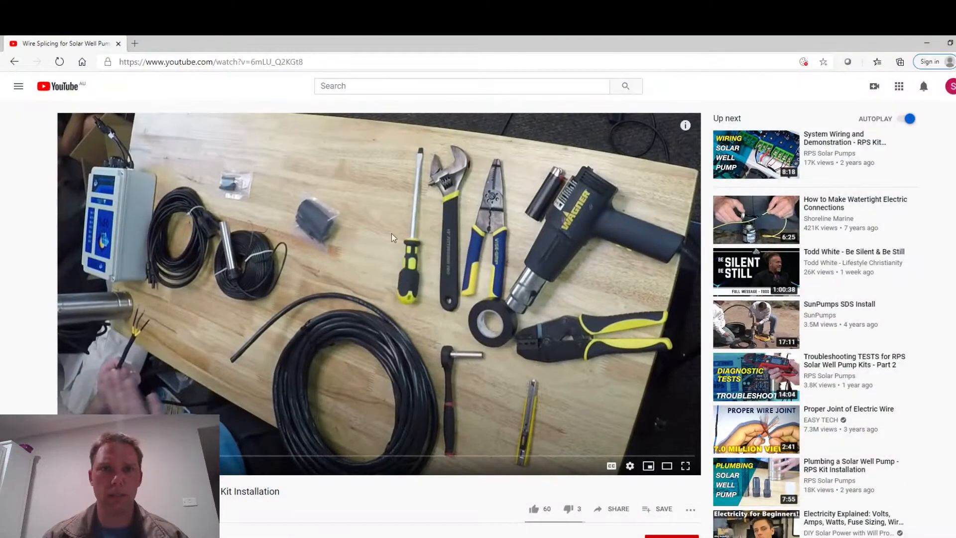
left_click(135, 43)
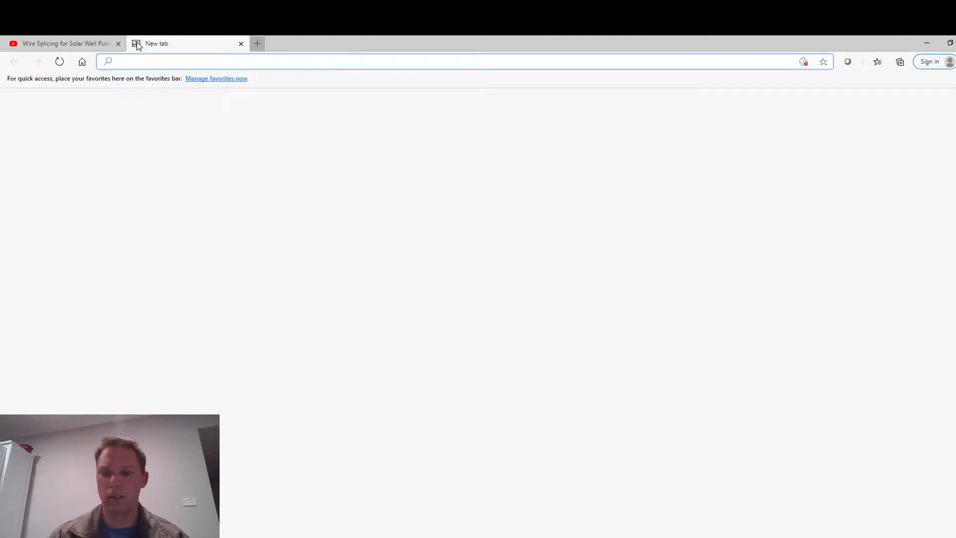
type("111/3")
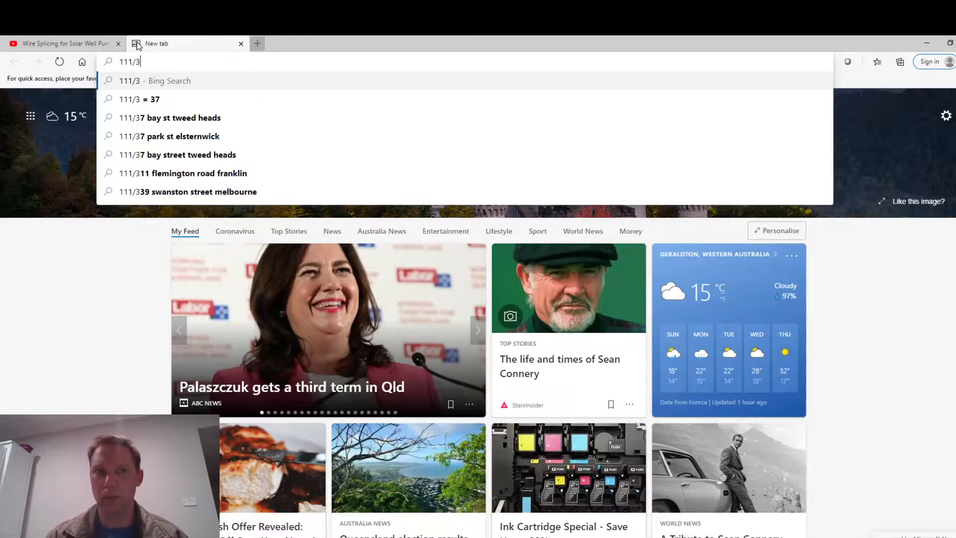
key("Return")
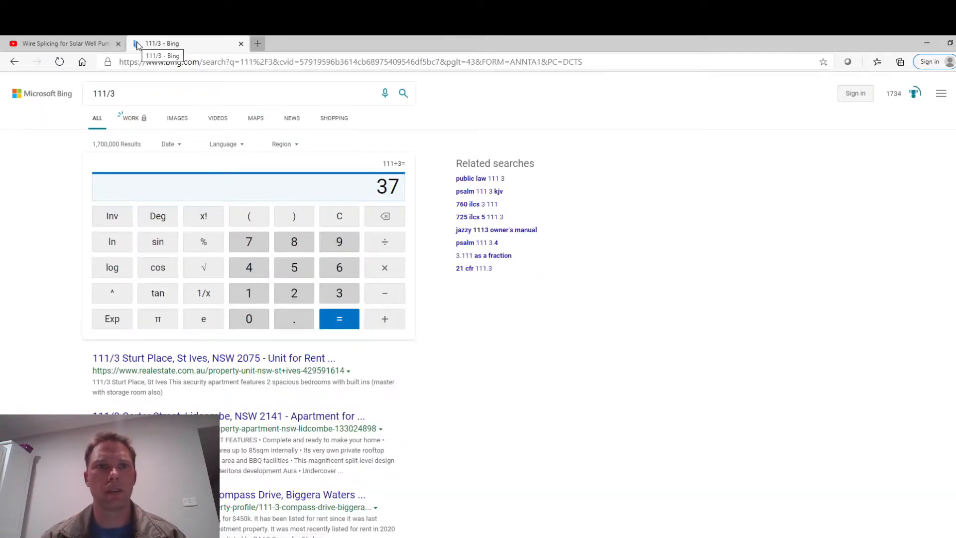
left_click(470, 537)
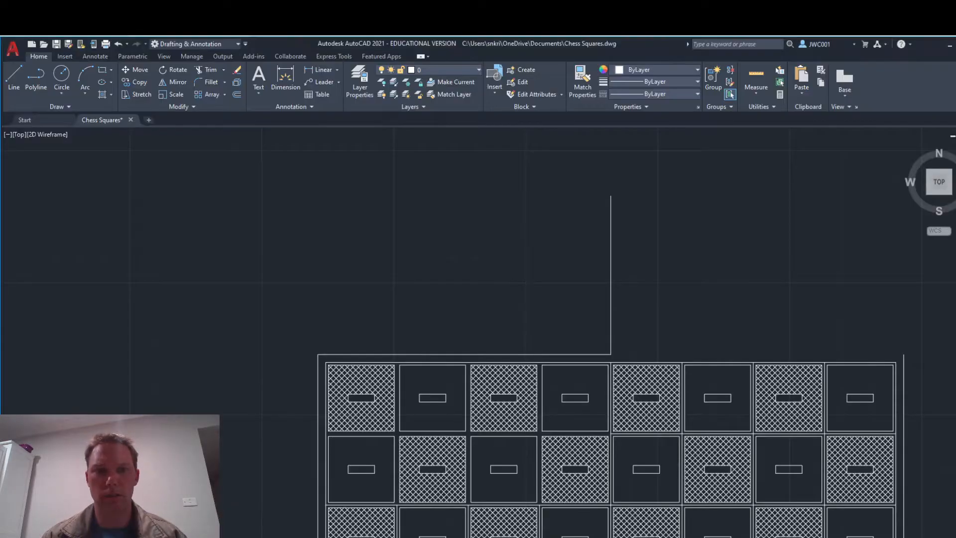
Offset the vertical line above the board leftward three times in succession at 37 units, up to the board's left outer edge
key("Escape")
key("Escape")
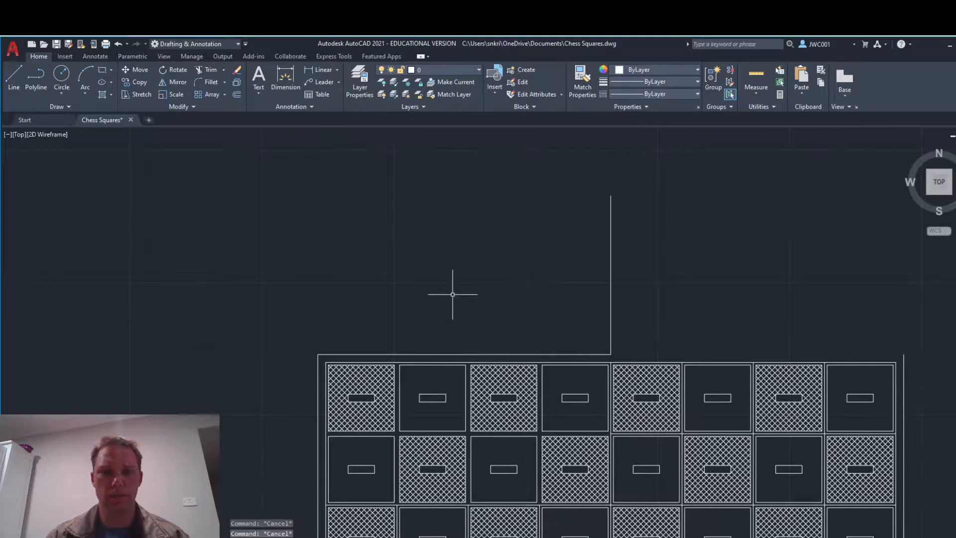
type("offset")
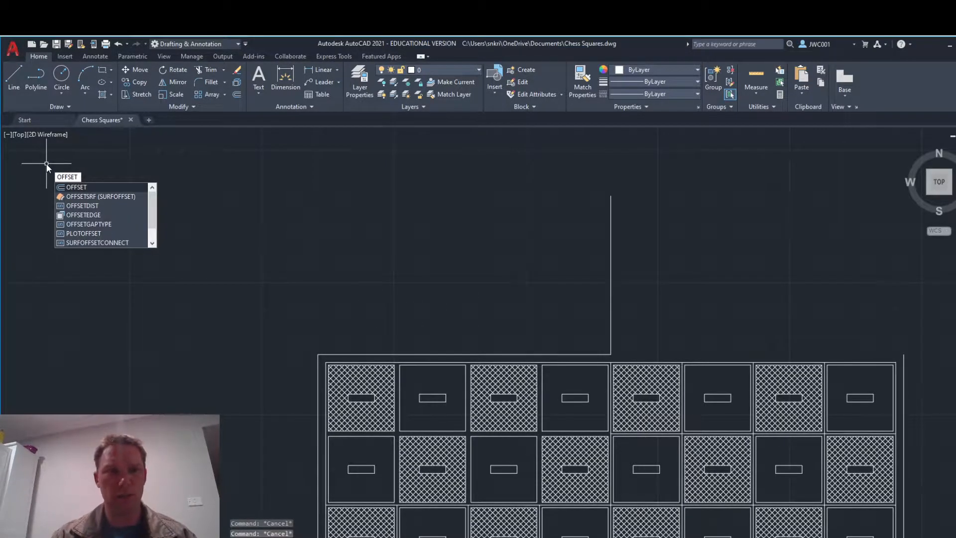
key("Return")
type("37")
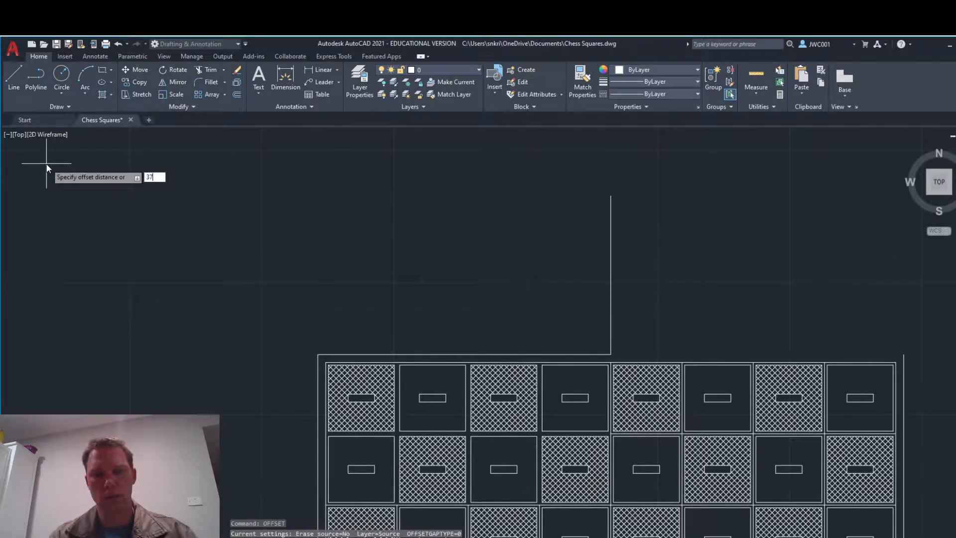
key("Return")
left_click(613, 244)
left_click(553, 248)
left_click(513, 256)
left_click(471, 254)
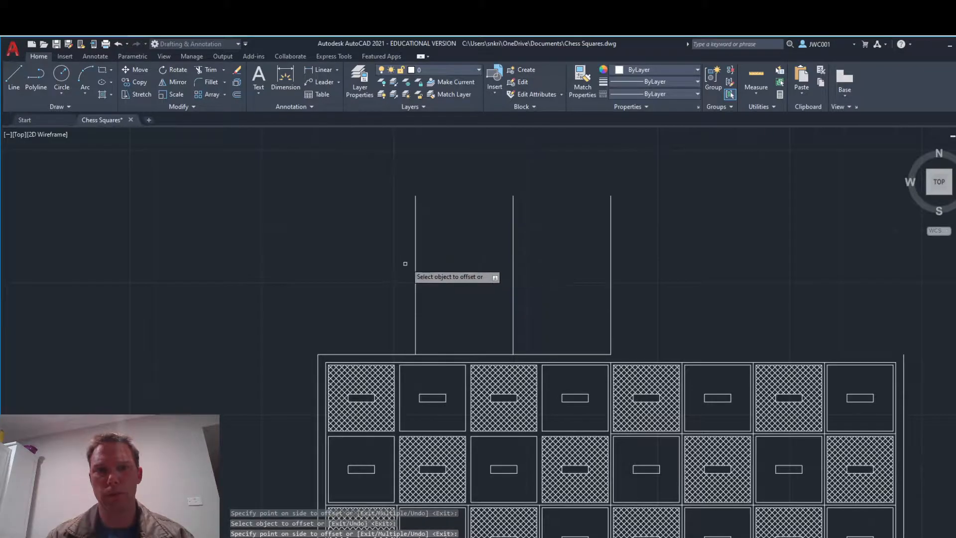
left_click(416, 267)
left_click(344, 304)
scroll(321, 351, "up", 3)
scroll(321, 348, "down", 3)
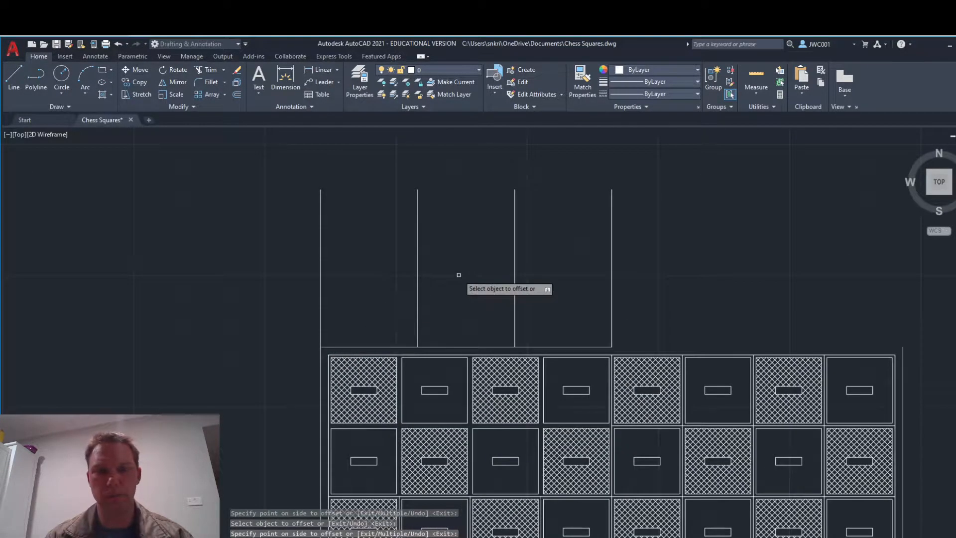
key("Escape")
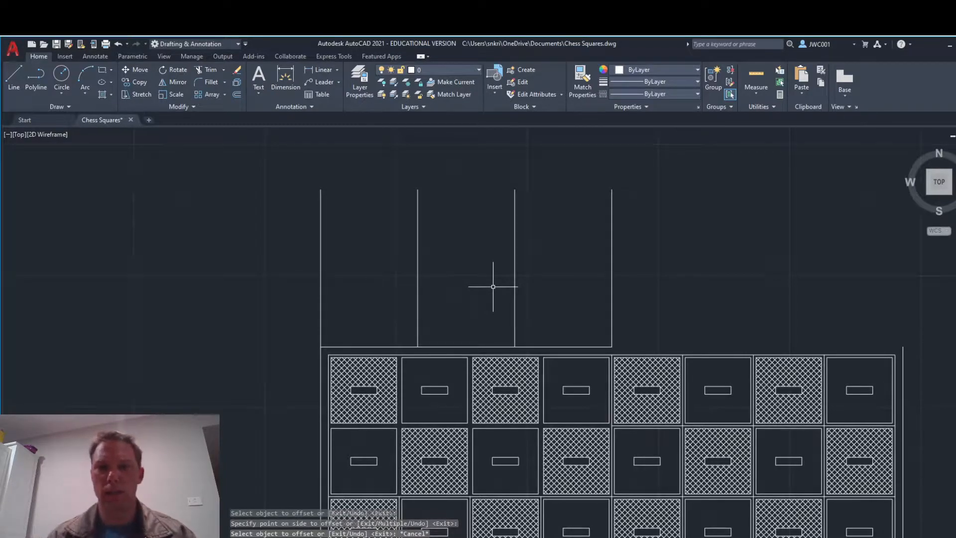
left_click(639, 347)
left_click(272, 176)
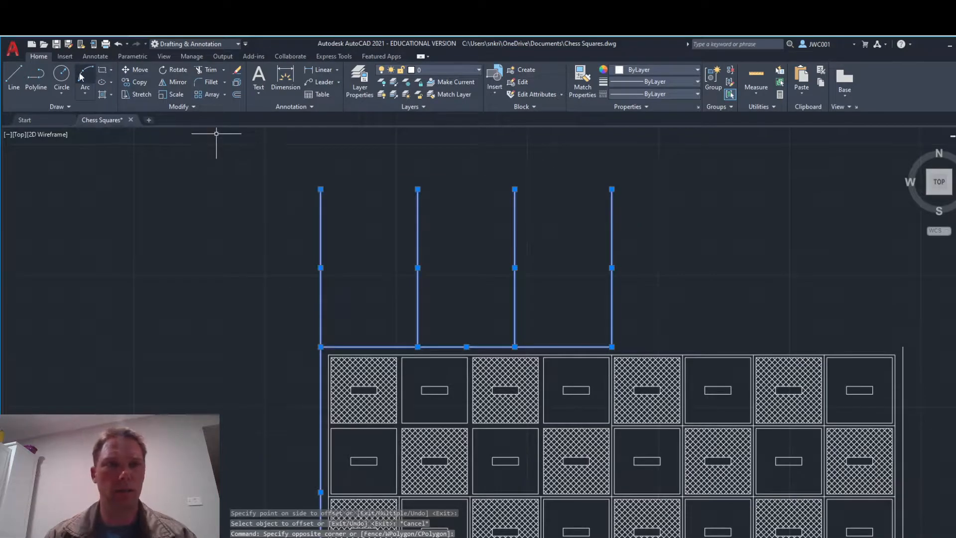
key("Escape")
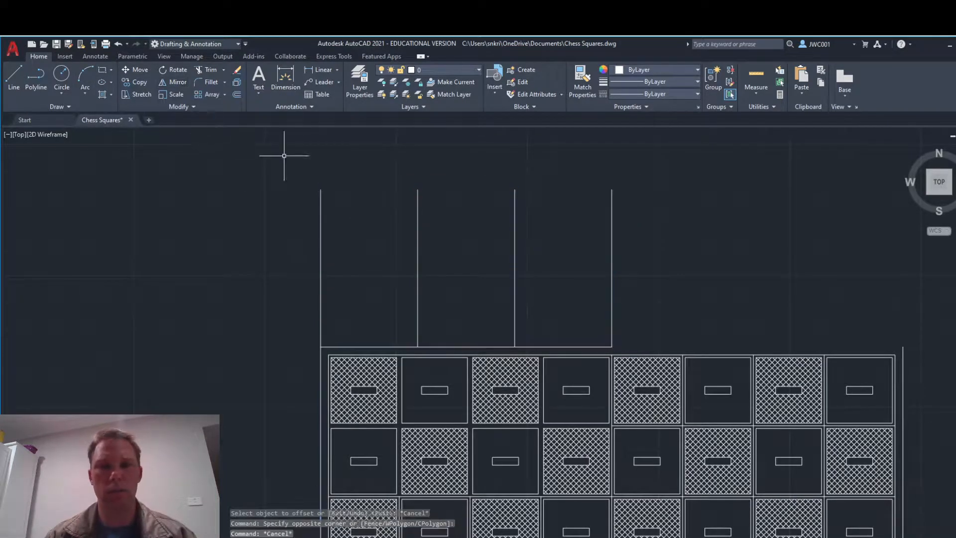
Mirror the three left vertical lines and the half top edge about the central vertical line, keeping the source objects
left_click(566, 351)
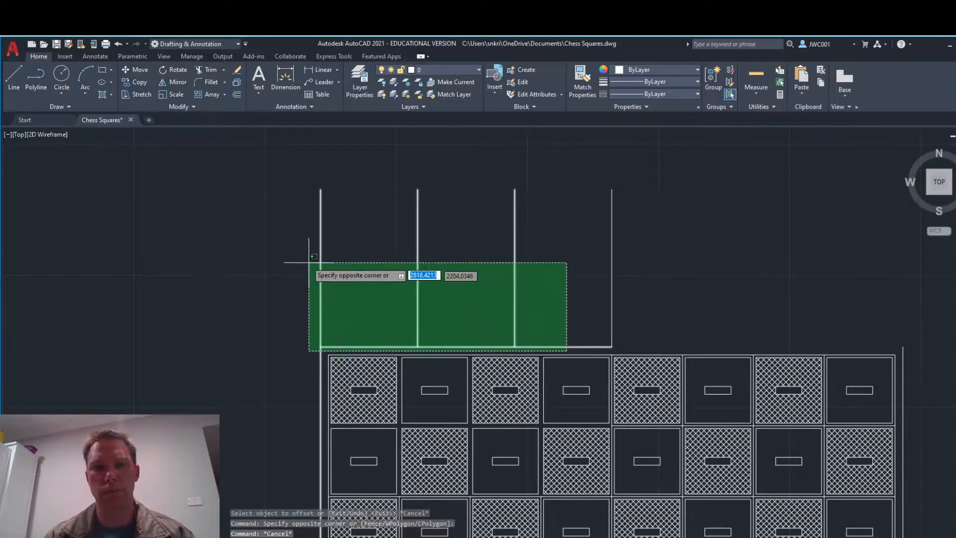
left_click(363, 264)
left_click(321, 244)
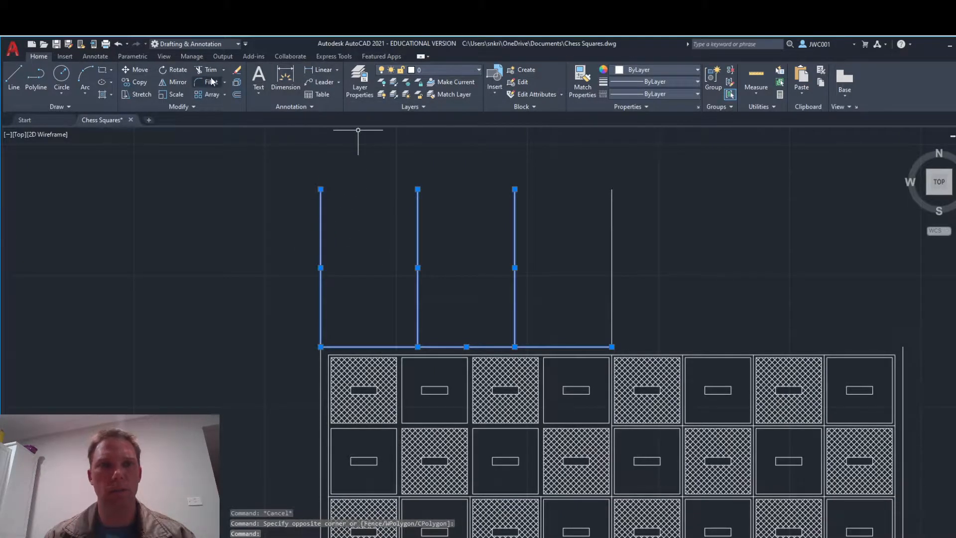
left_click(179, 82)
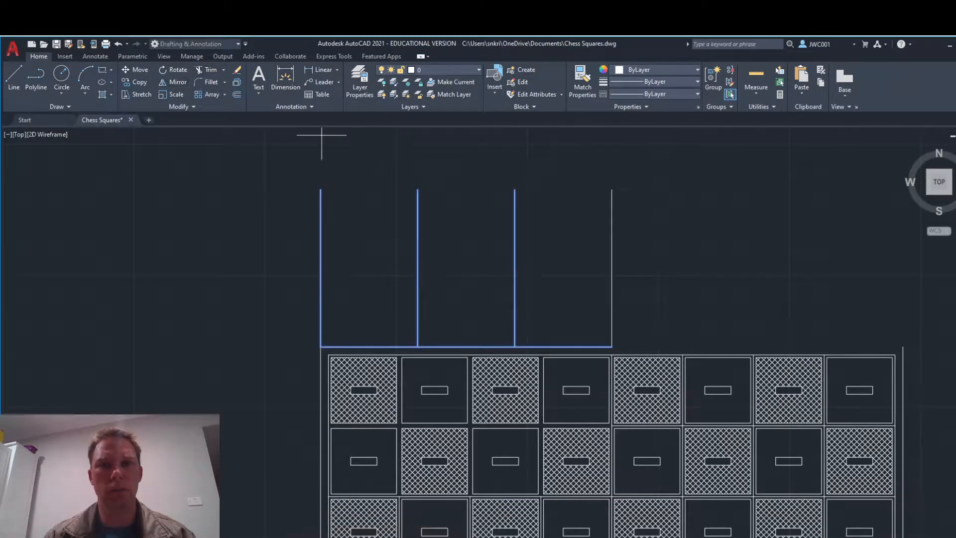
left_click(611, 346)
left_click(612, 189)
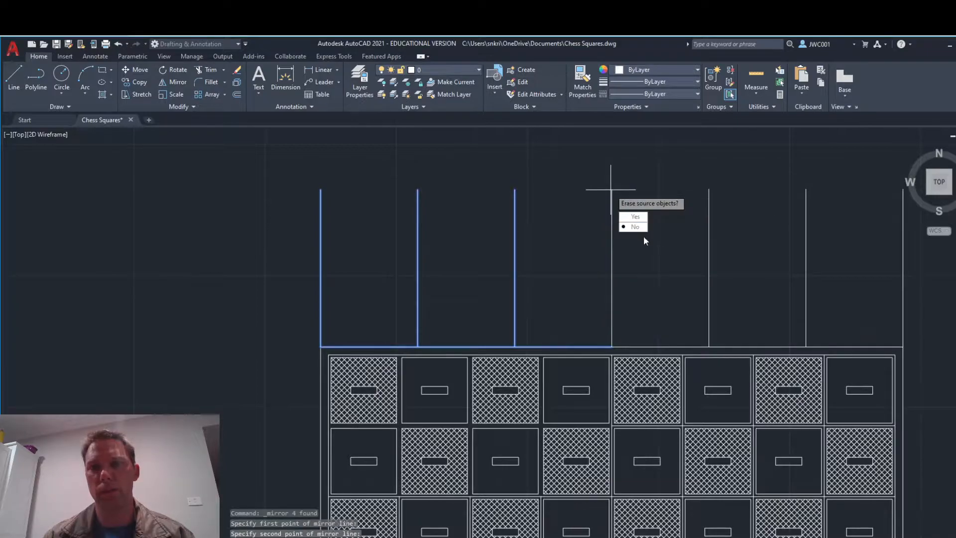
left_click(633, 227)
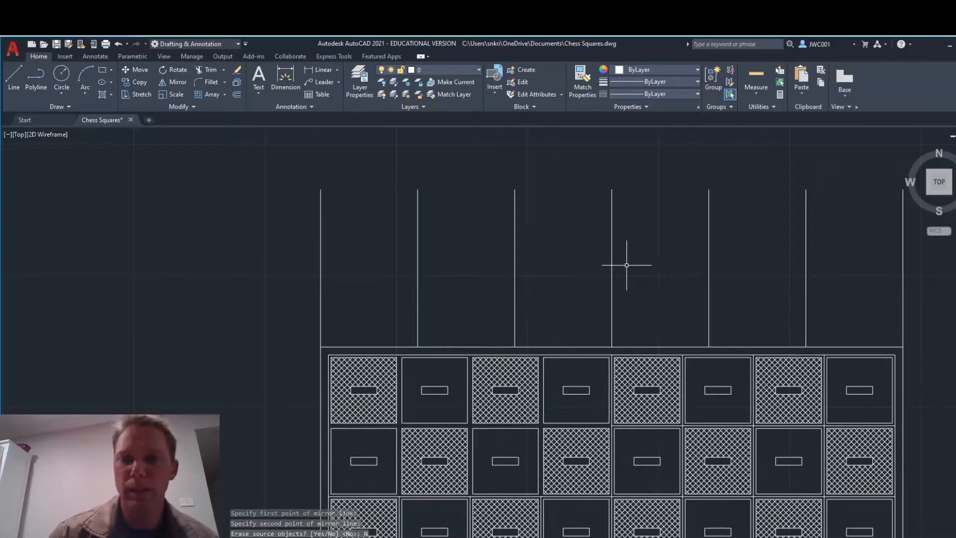
Set the color of the second, fourth and sixth vertical lines above the board to green
left_click(417, 241)
left_click(612, 239)
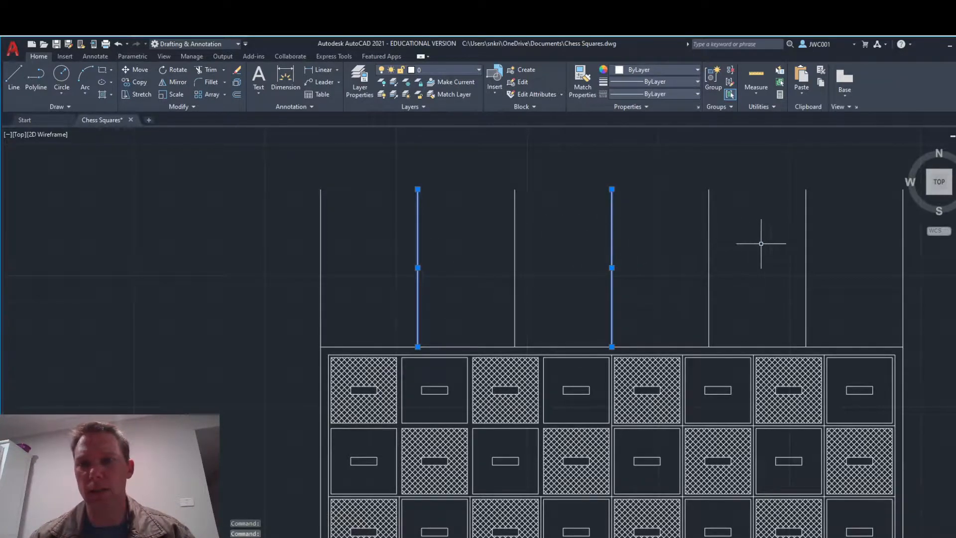
left_click(807, 253)
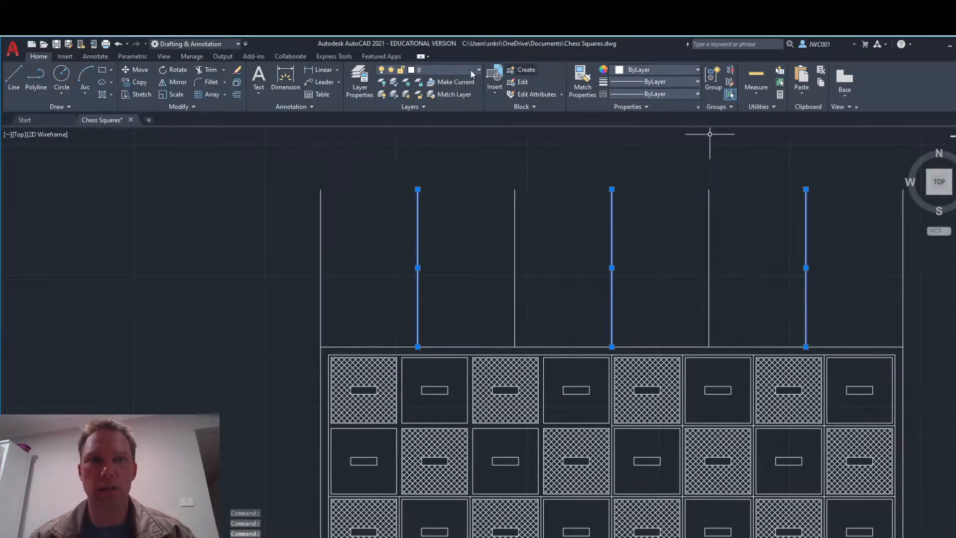
left_click(677, 70)
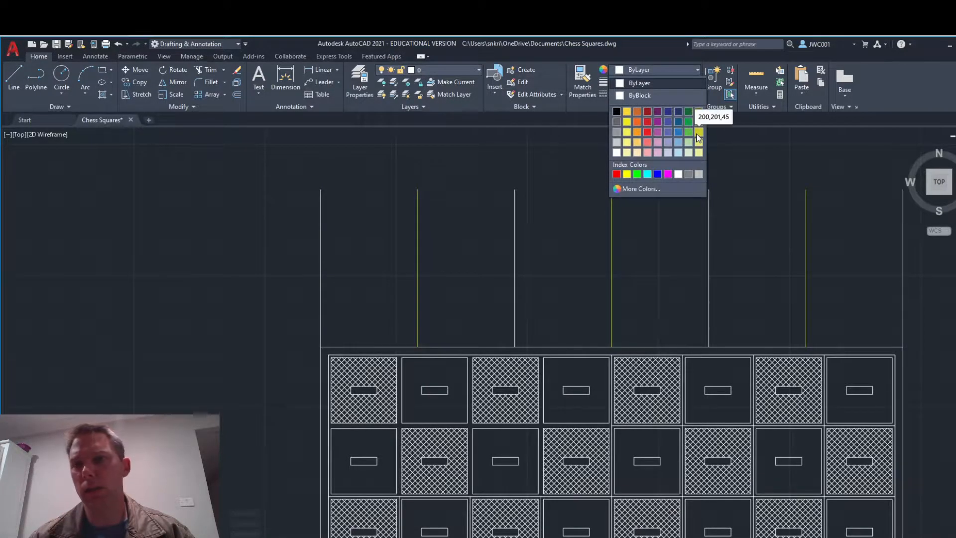
left_click(638, 174)
key("Escape")
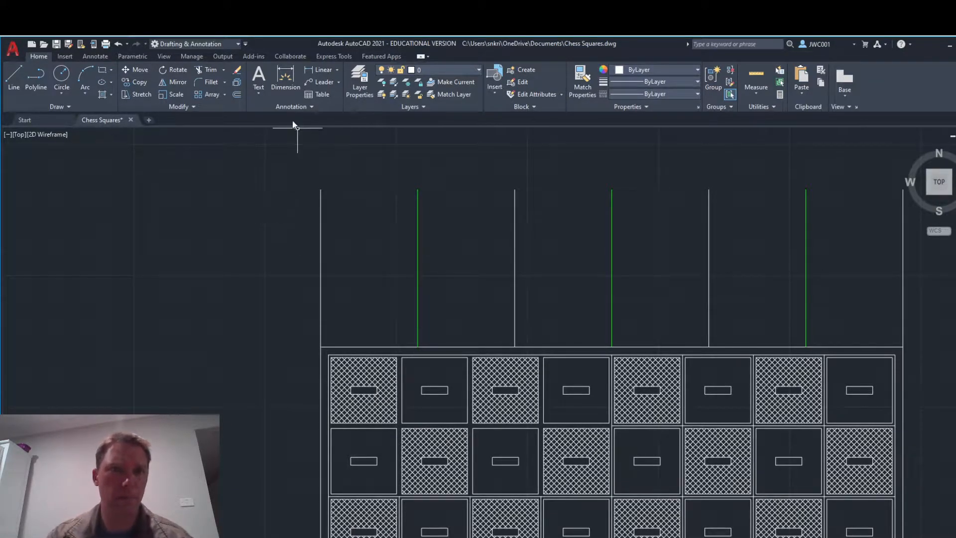
Offset the outermost left and right vertical lines above the board inward by 1.5 units
left_click(236, 94)
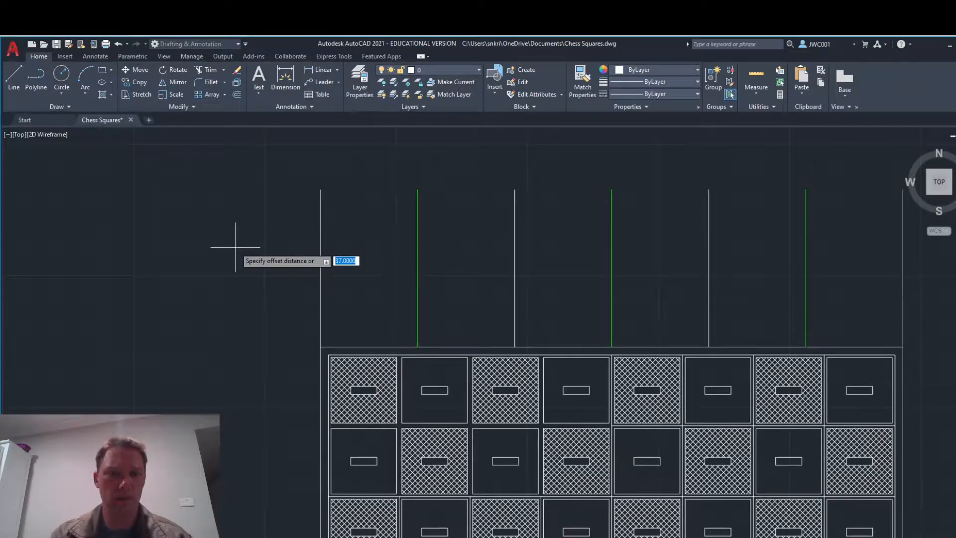
type("1.5")
key("Return")
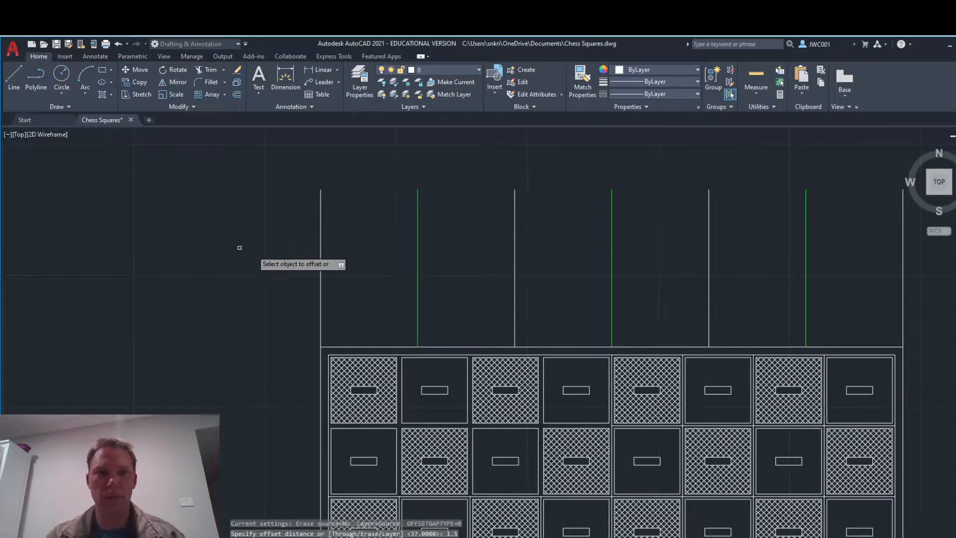
left_click(322, 268)
left_click(376, 267)
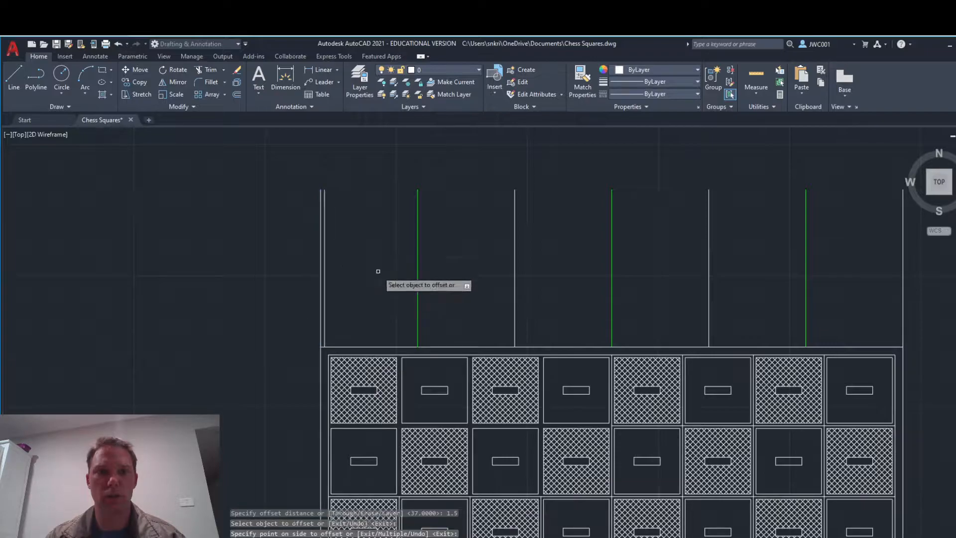
left_click(905, 291)
left_click(879, 292)
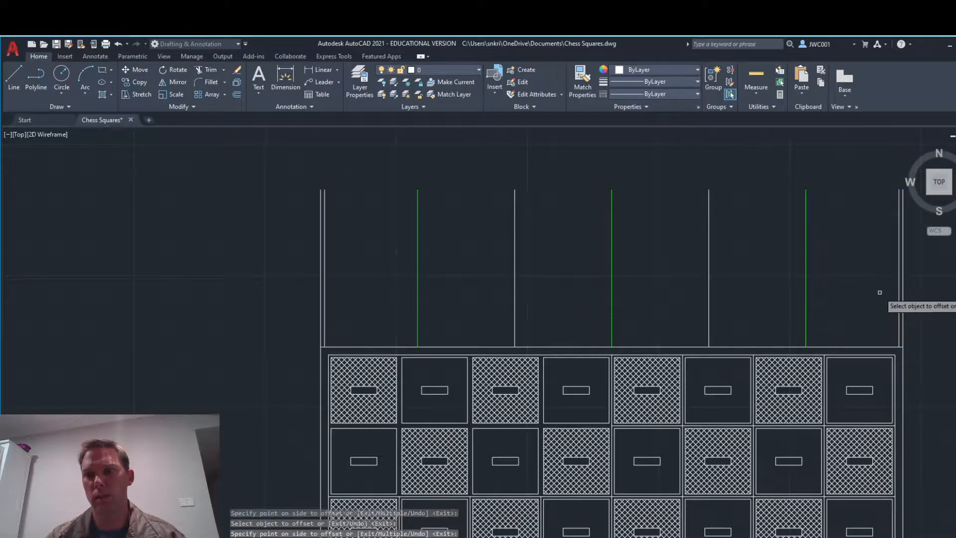
Offset the second, third and fourth vertical lines from the left 0.75 units to both sides
left_click(237, 94)
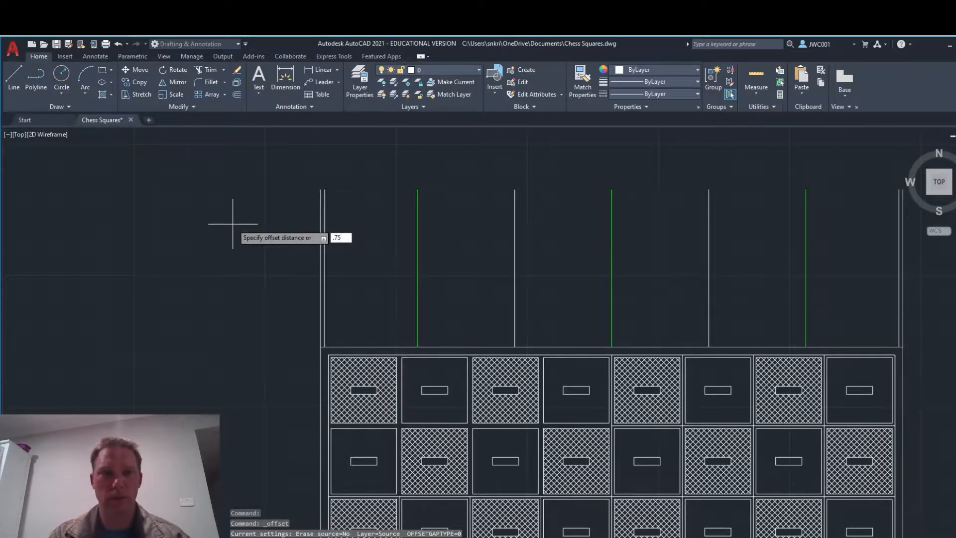
type(".75")
key("Return")
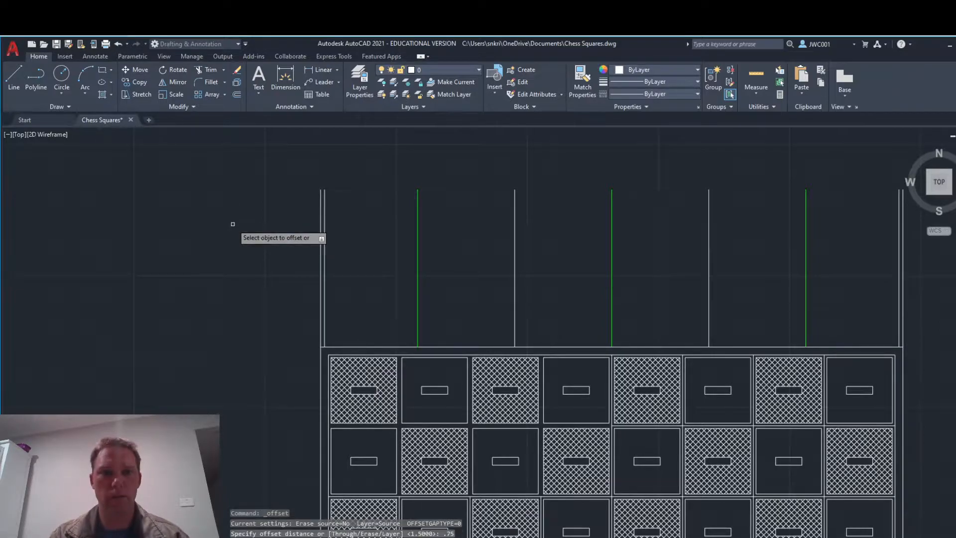
left_click(418, 261)
left_click(425, 266)
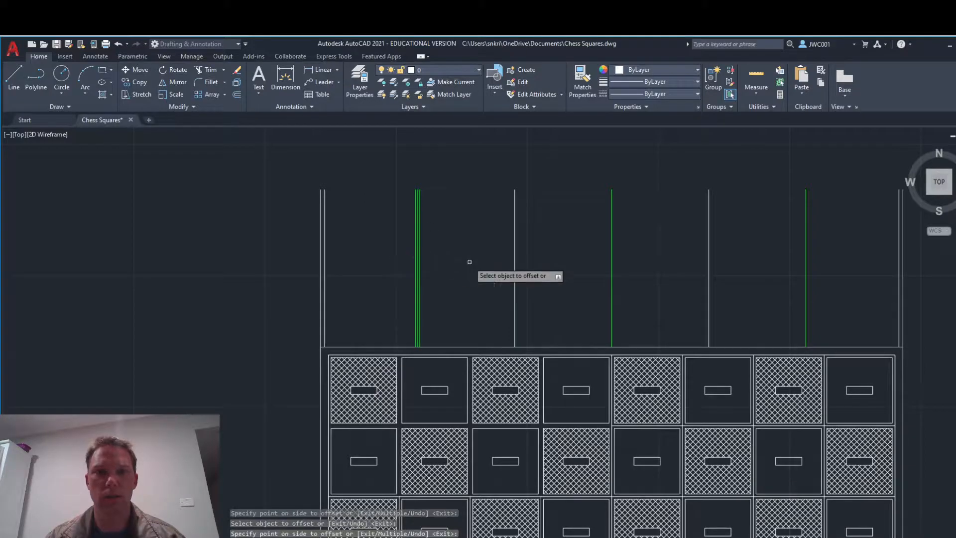
left_click(515, 269)
left_click(516, 269)
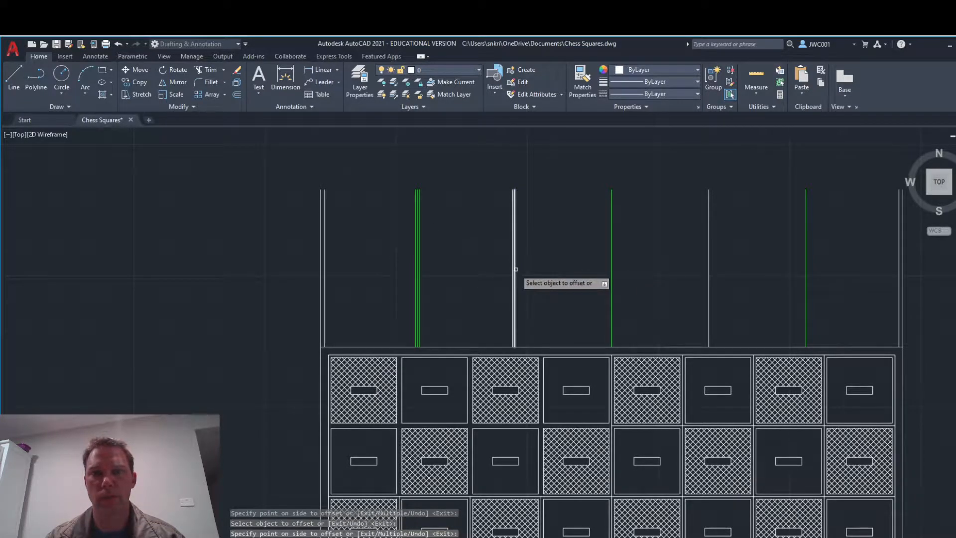
left_click(613, 273)
left_click(612, 272)
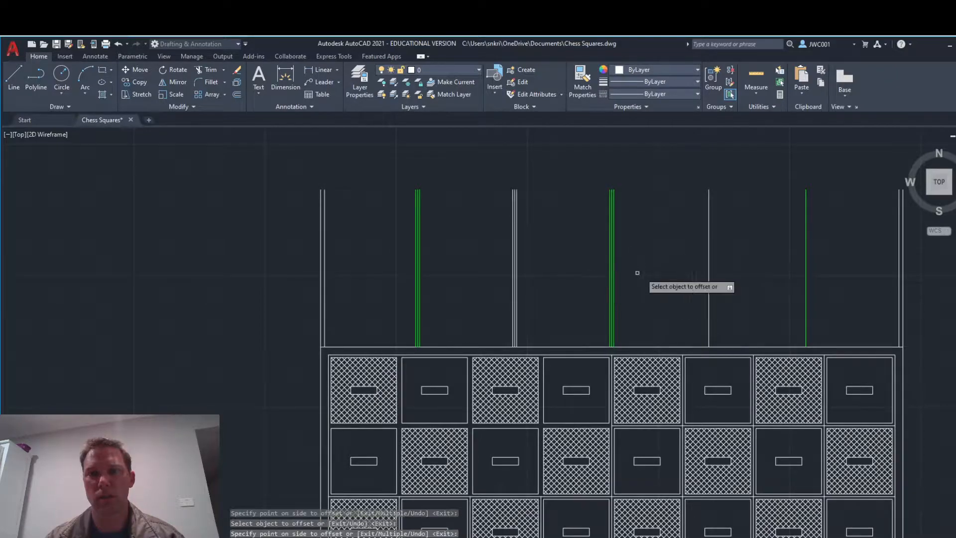
Offset the remaining white and green inner vertical lines on the right half 0.75 units to both sides
left_click(709, 276)
left_click(688, 275)
left_click(709, 274)
left_click(786, 275)
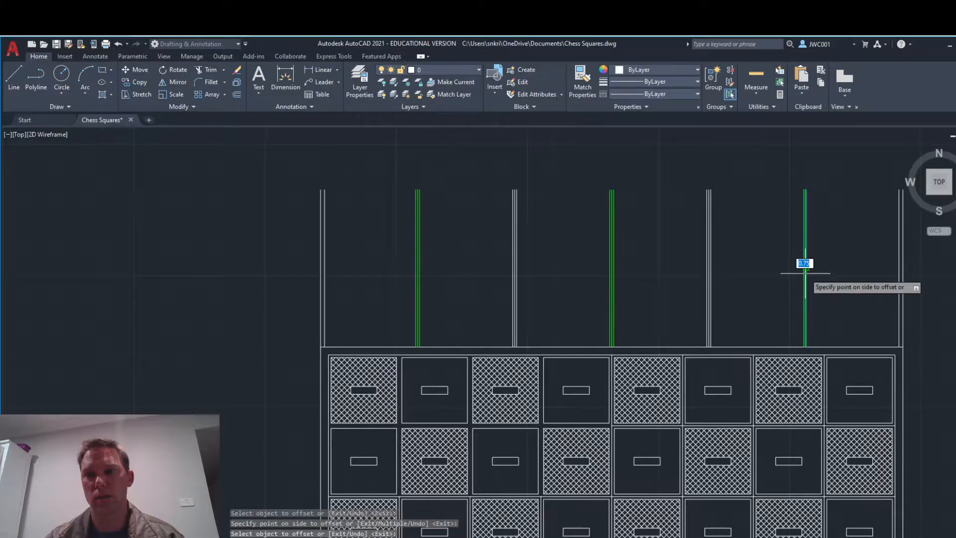
left_click(807, 275)
left_click(821, 277)
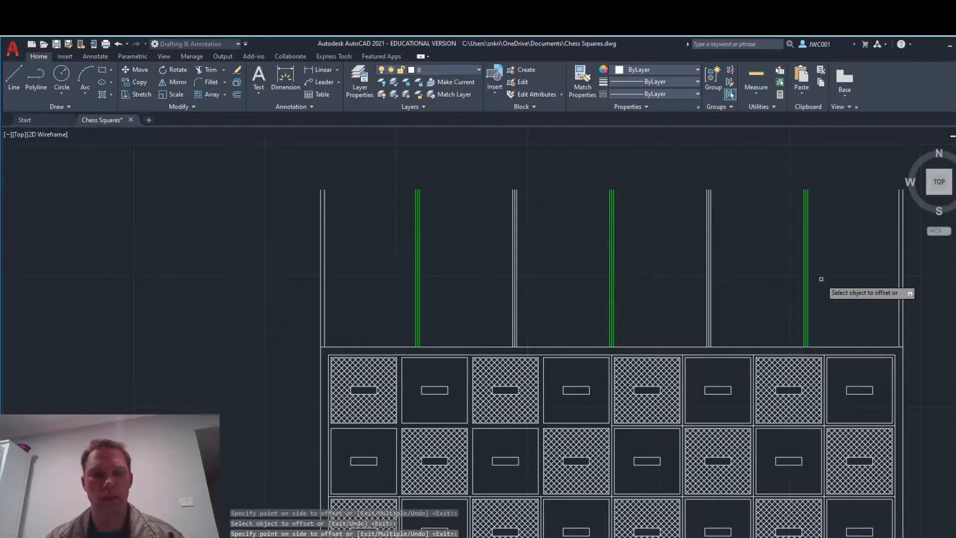
key("Escape")
Erase the middle line of the leftmost green group of three vertical lines
scroll(416, 296, "up", 6)
left_click(449, 307)
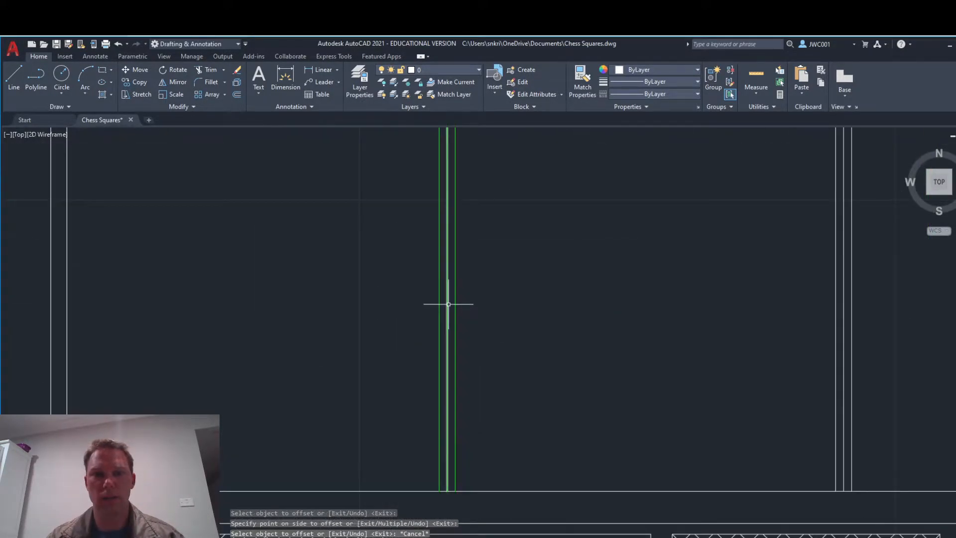
key("Delete")
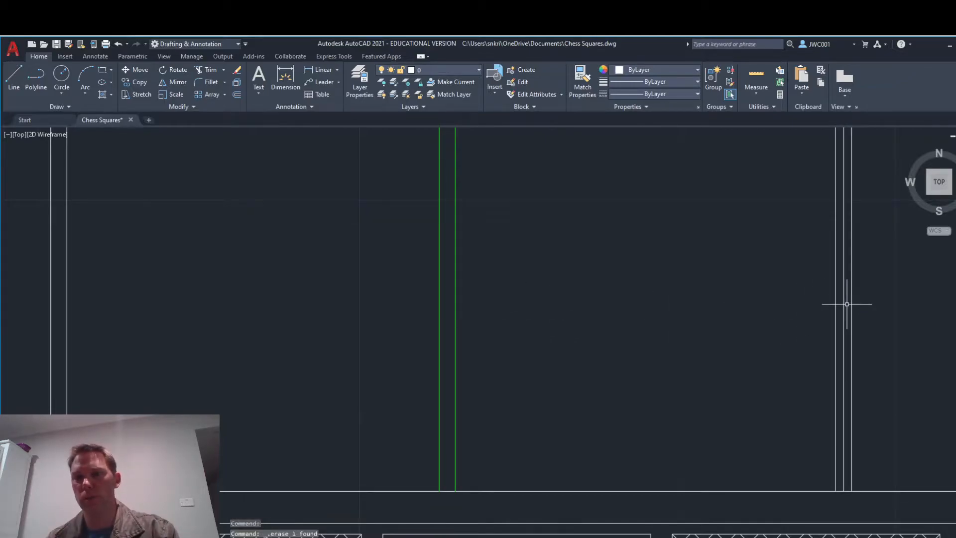
Erase the middle line of each remaining group of three vertical lines above the board
scroll(794, 313, "down", 6)
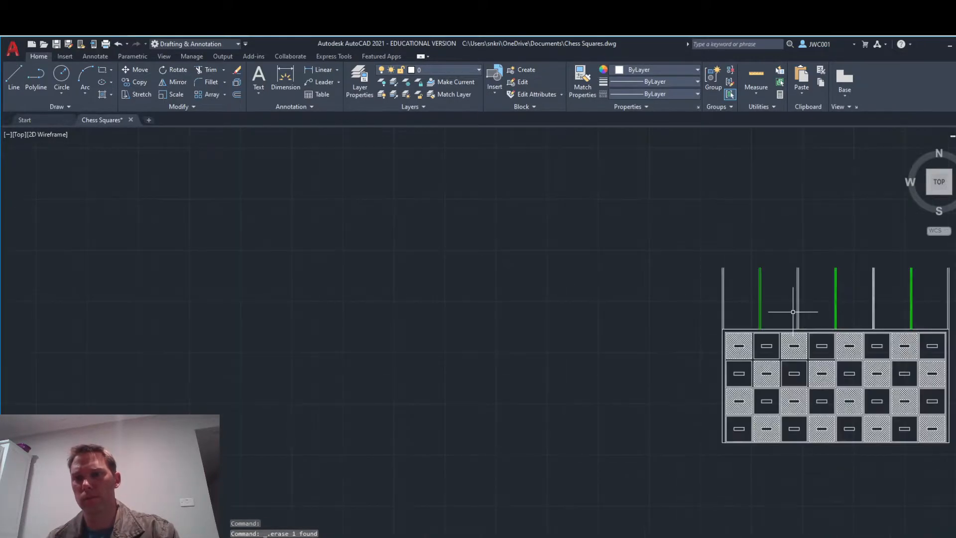
scroll(929, 304, "up", 6)
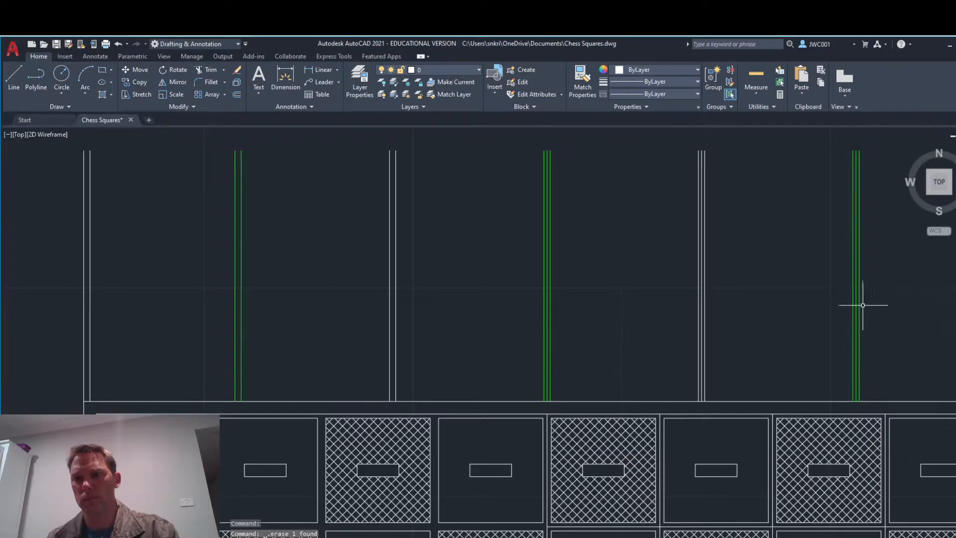
left_click(703, 291)
key("Delete")
left_click(547, 292)
key("Delete")
scroll(502, 301, "down", 2)
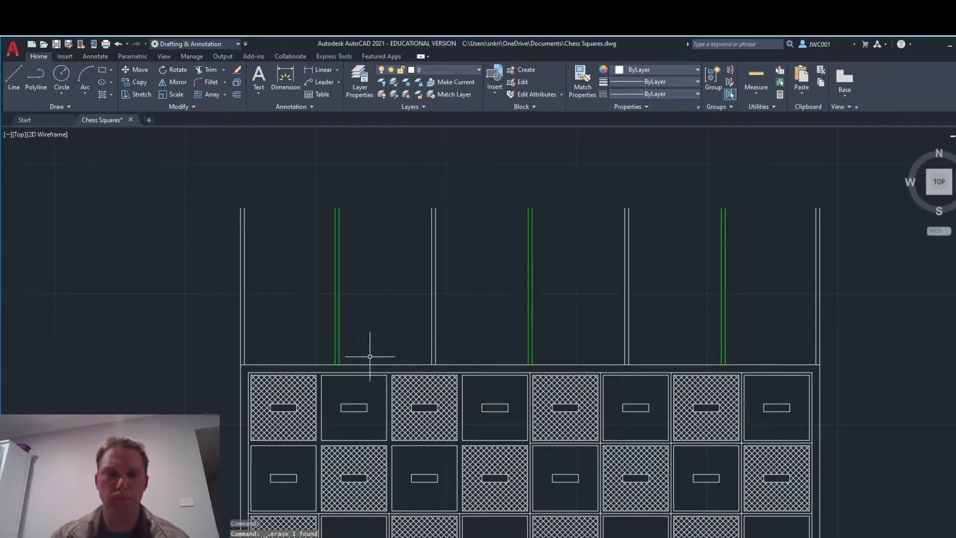
Join the two collinear line segments along the board's upper outer edge into one line
left_click(459, 363)
left_click(560, 365)
left_click(204, 104)
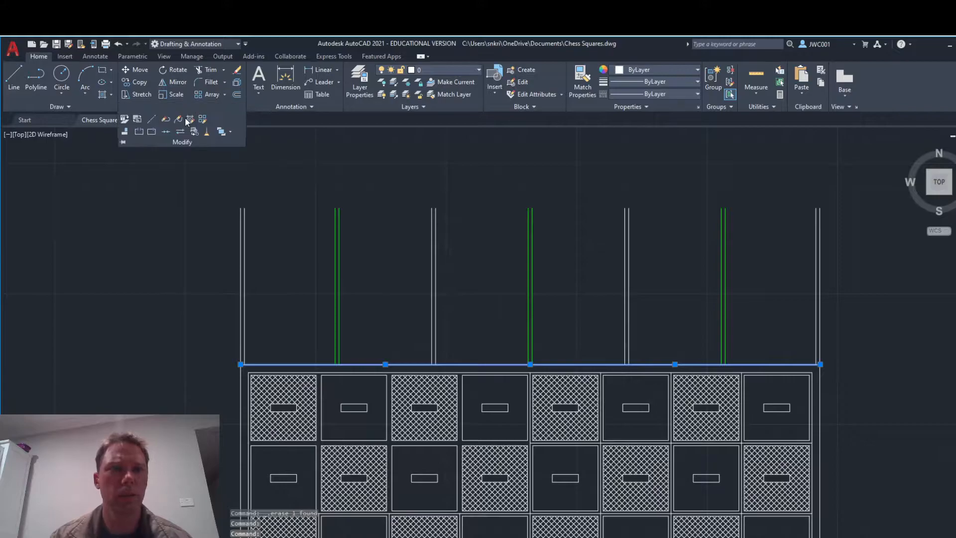
left_click(167, 131)
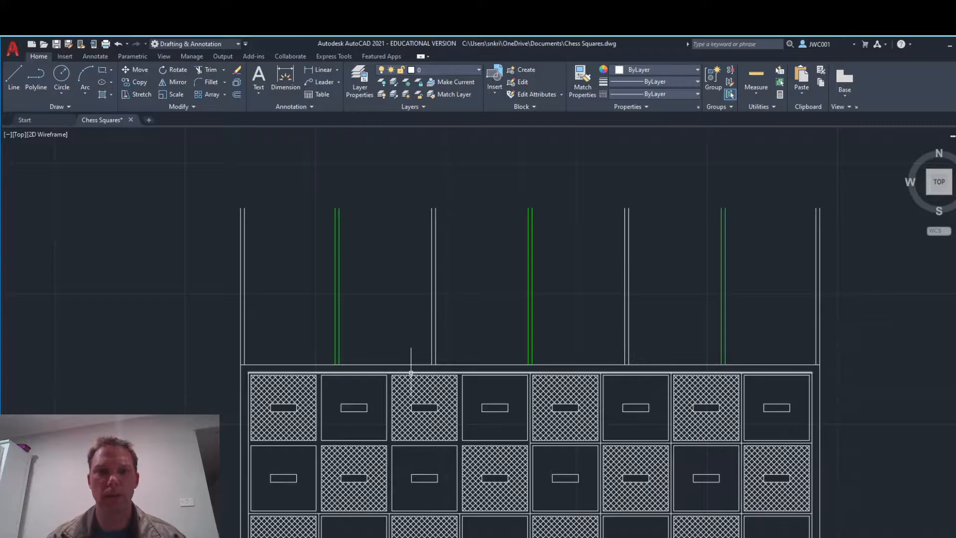
Try trimming the board's upper edge line between the green vertical pairs and undo the trims
scroll(411, 373, "up", 2)
left_click(211, 71)
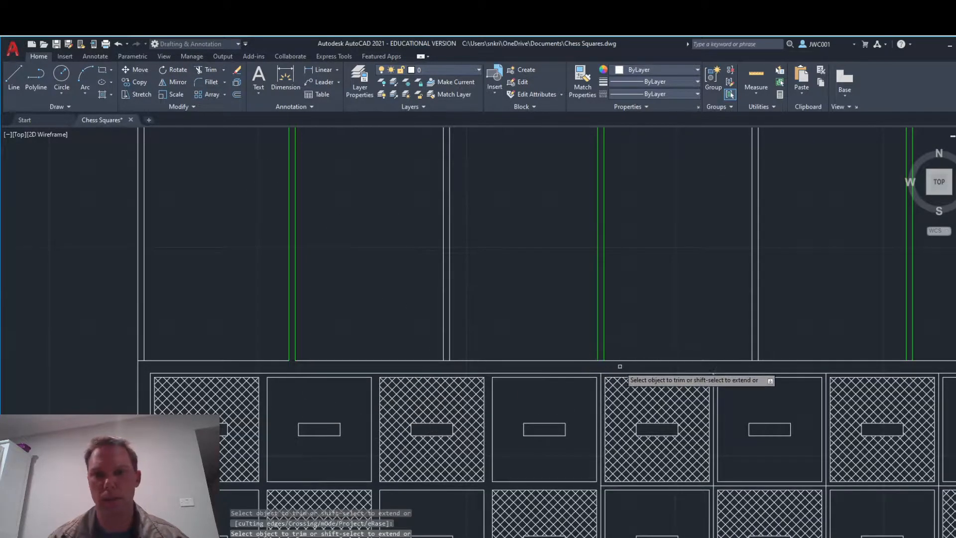
left_click(602, 359)
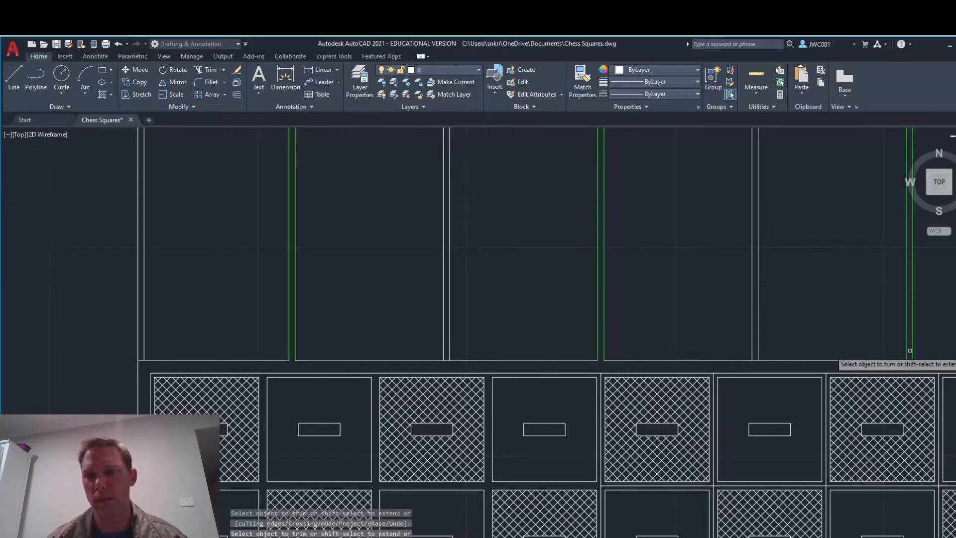
scroll(815, 338, "down", 2)
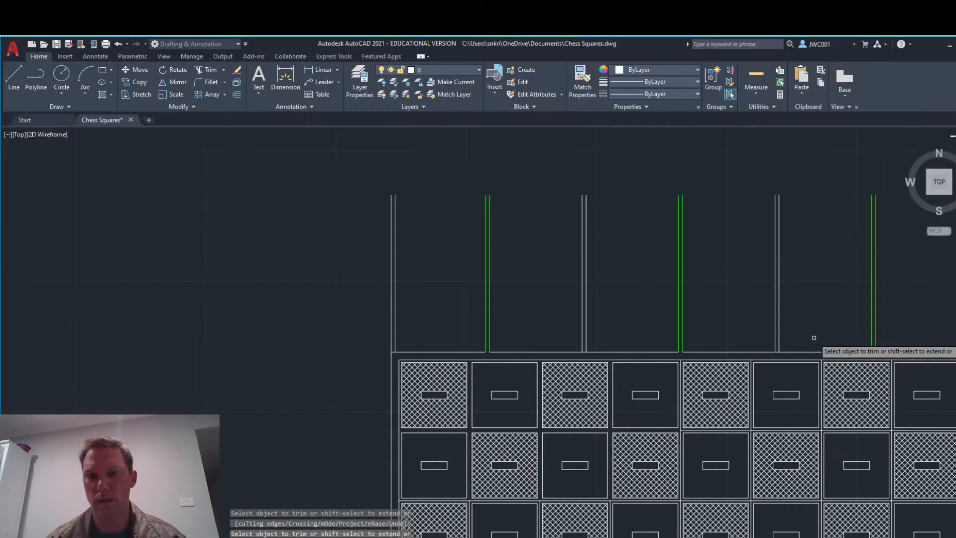
left_click(120, 44)
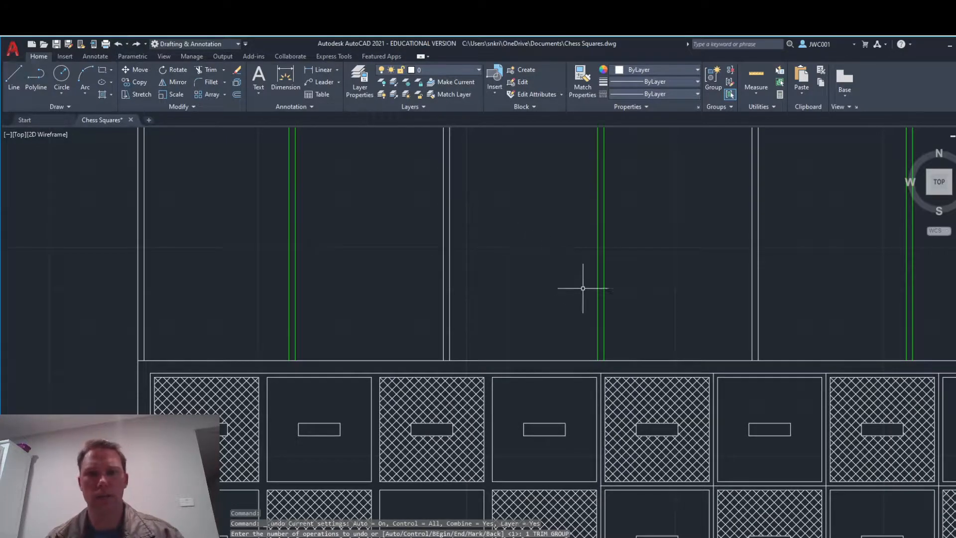
key("Escape")
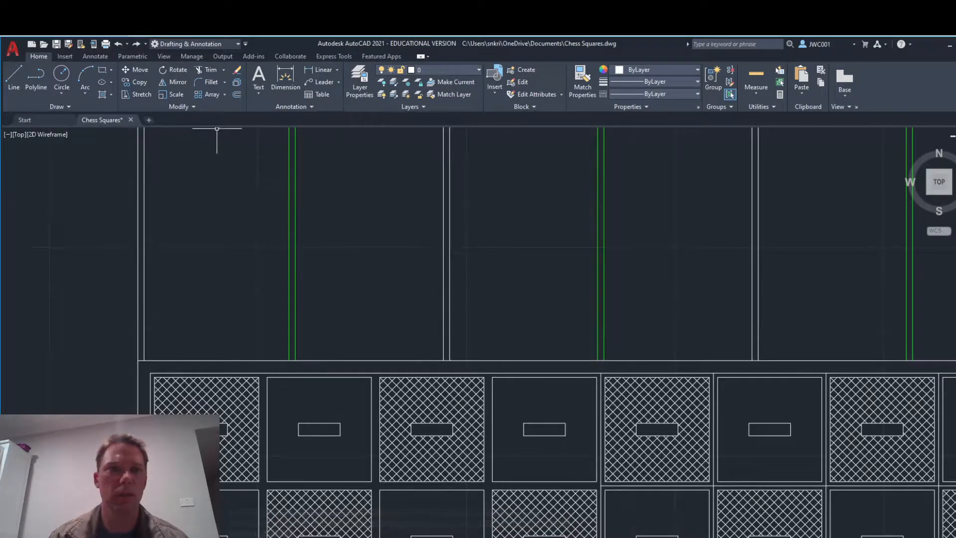
Offset the board's upper outer edge line 1 unit upward
type("o")
key("Return")
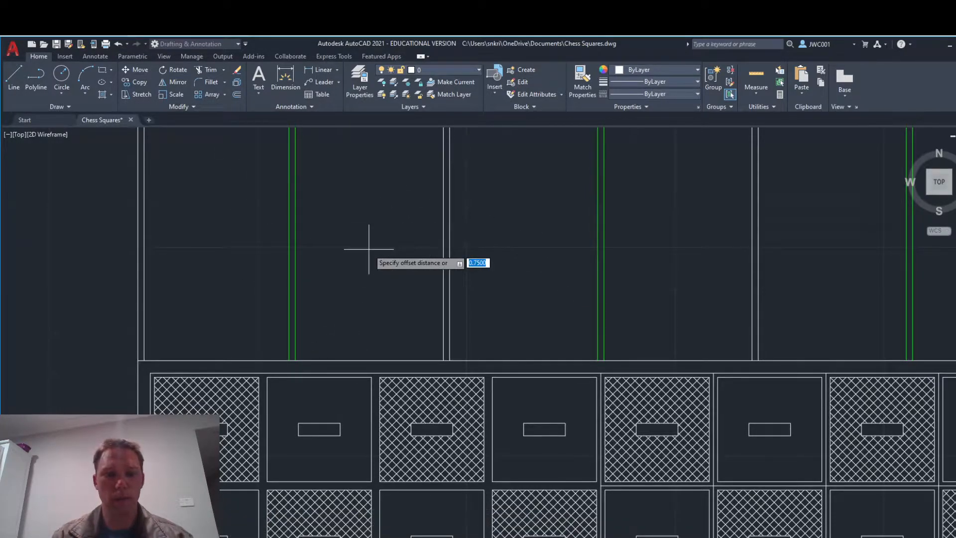
type("1")
key("Return")
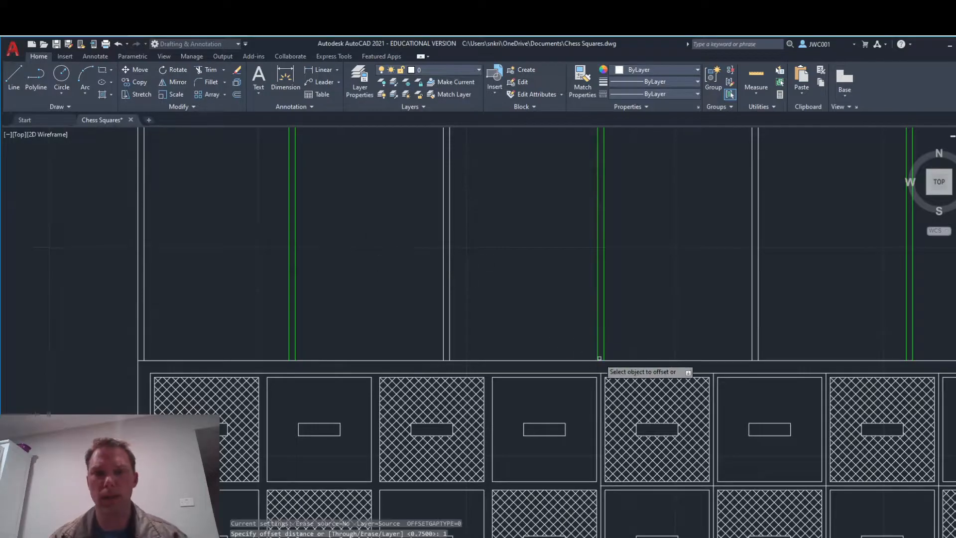
left_click(531, 359)
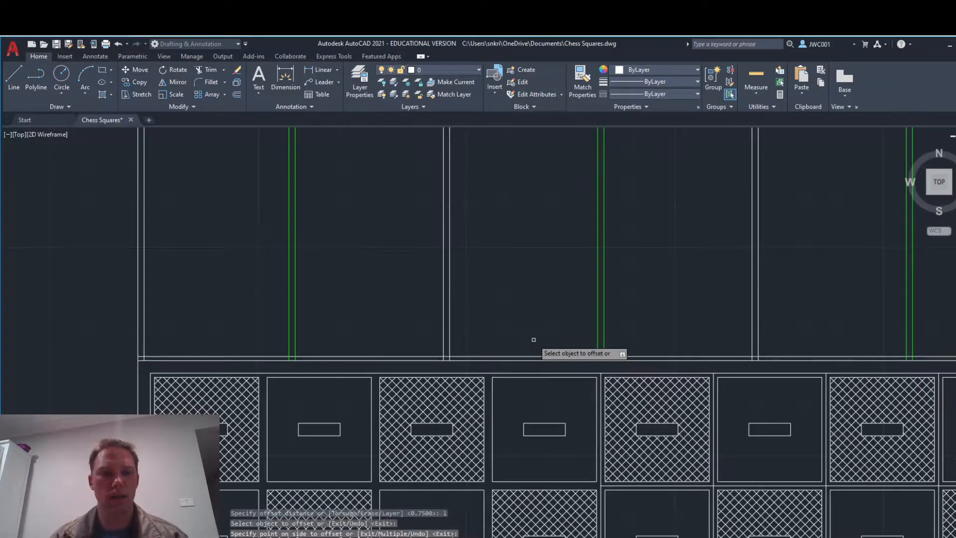
key("Escape")
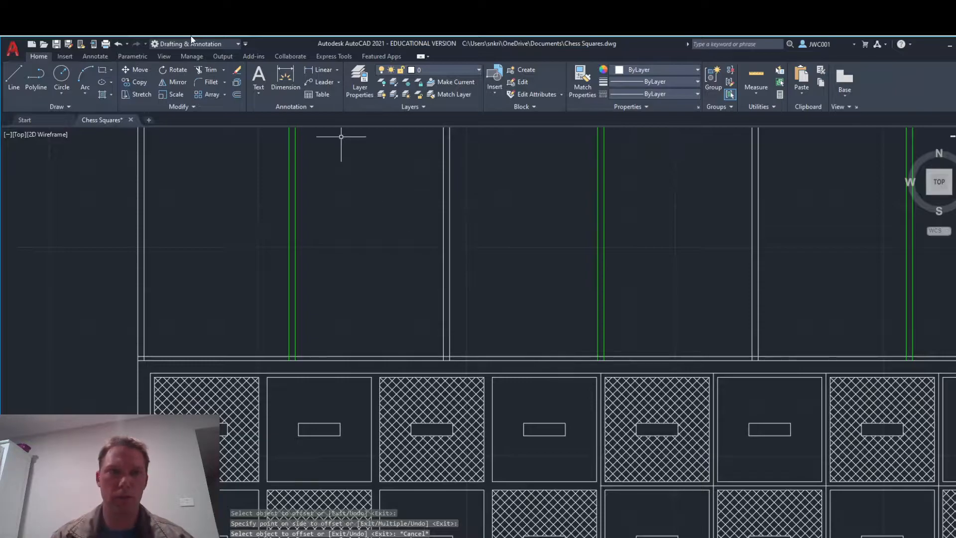
Offset the new horizontal line above the board's edge 1.5 units upward
left_click(238, 95)
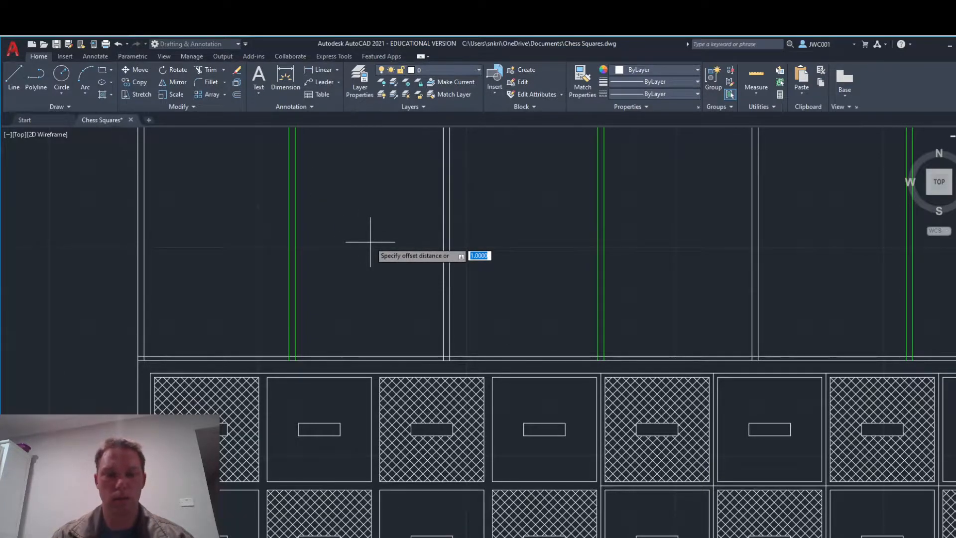
type("1.5")
key("Return")
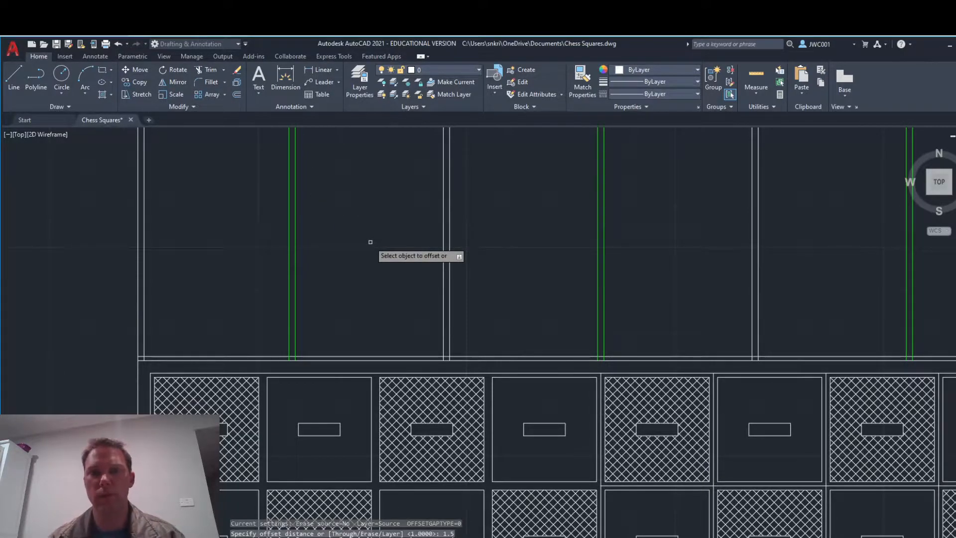
left_click(517, 356)
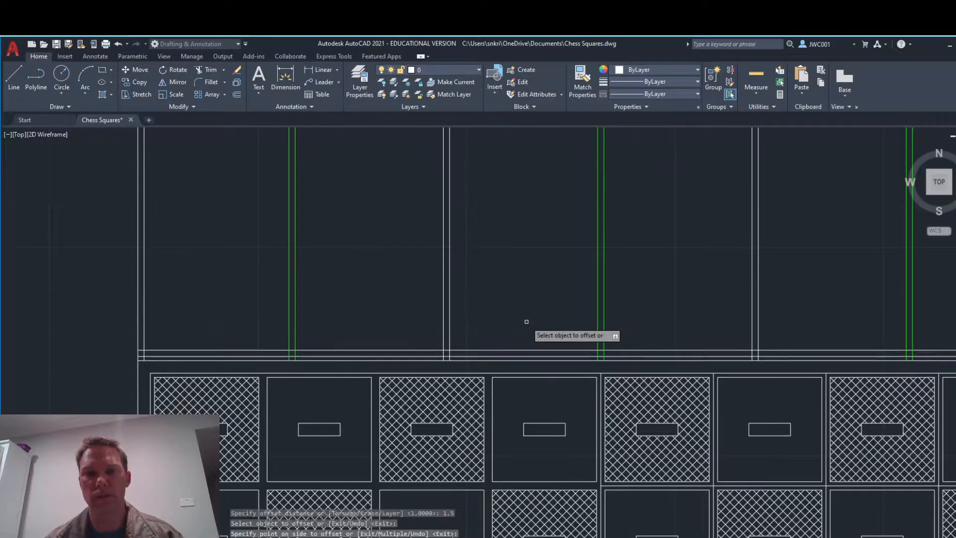
key("Escape")
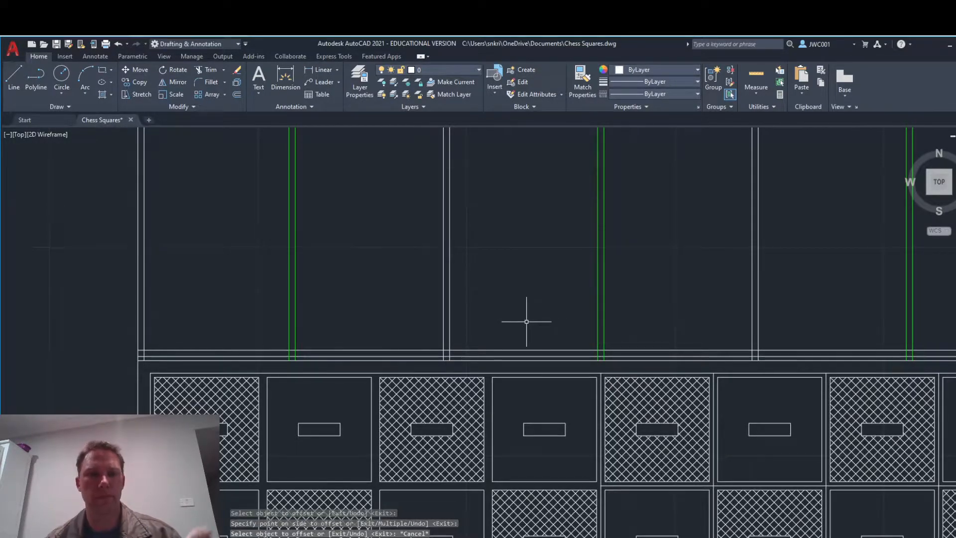
Trim the leftmost green pair to short stubs bounding a gap in the lower strip, and clean up the crossings below the first inner white pair
scroll(183, 361, "up", 2)
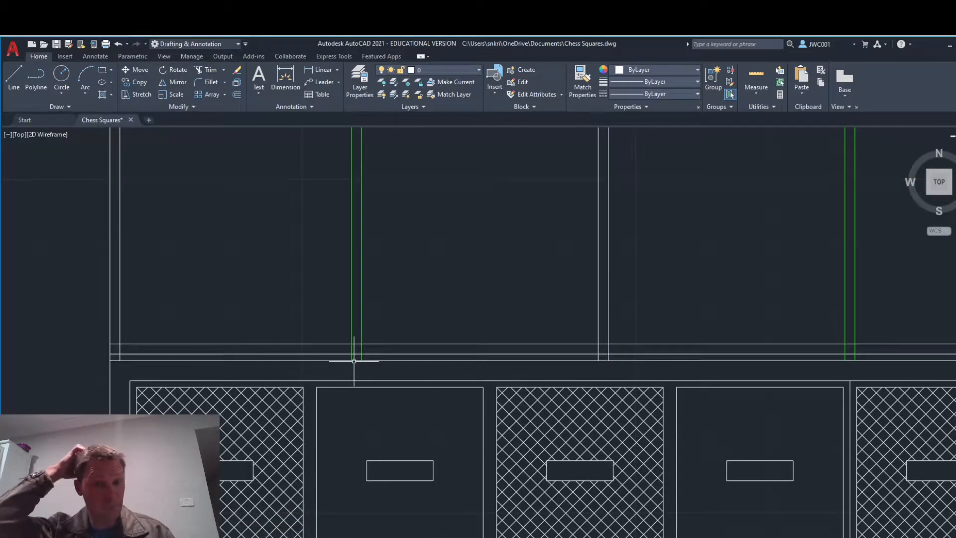
left_click(205, 73)
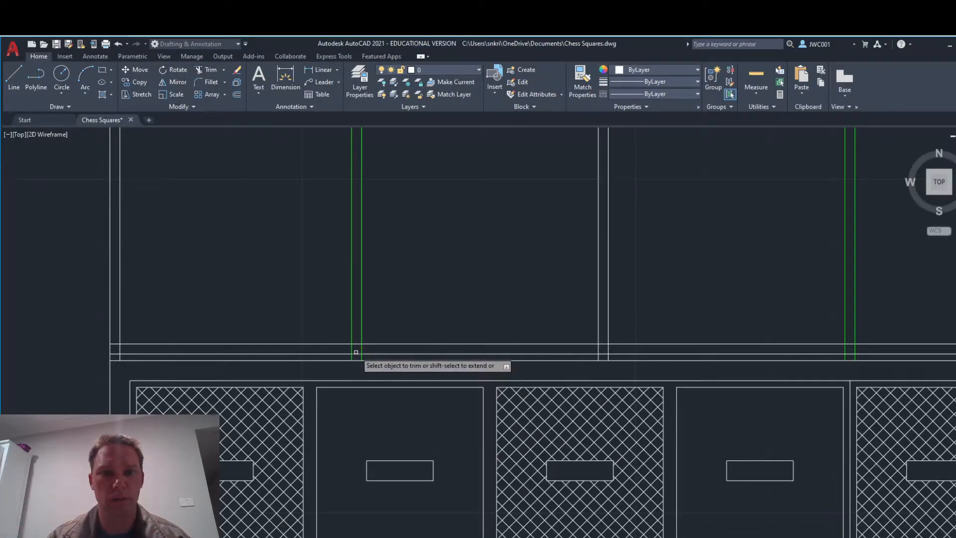
left_click_drag(355, 352, 354, 361)
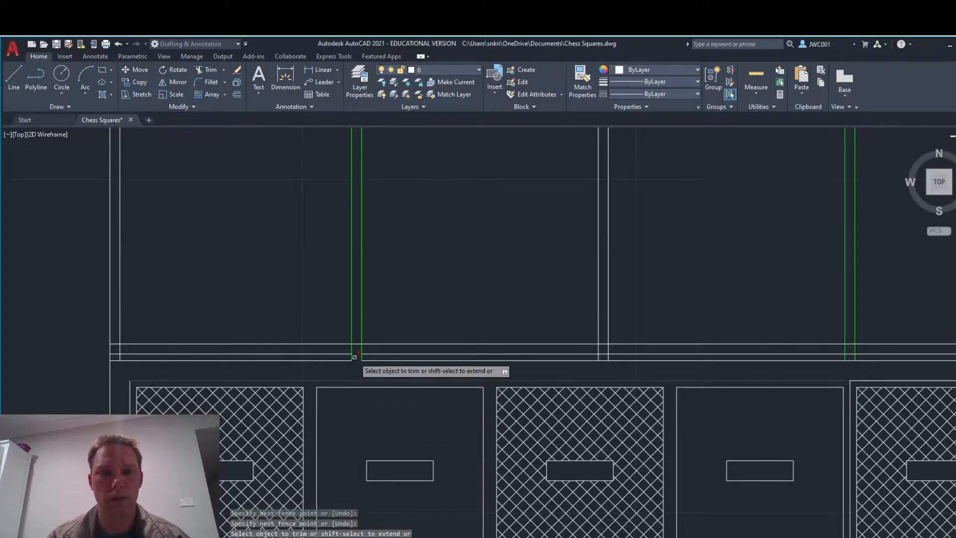
left_click(350, 329)
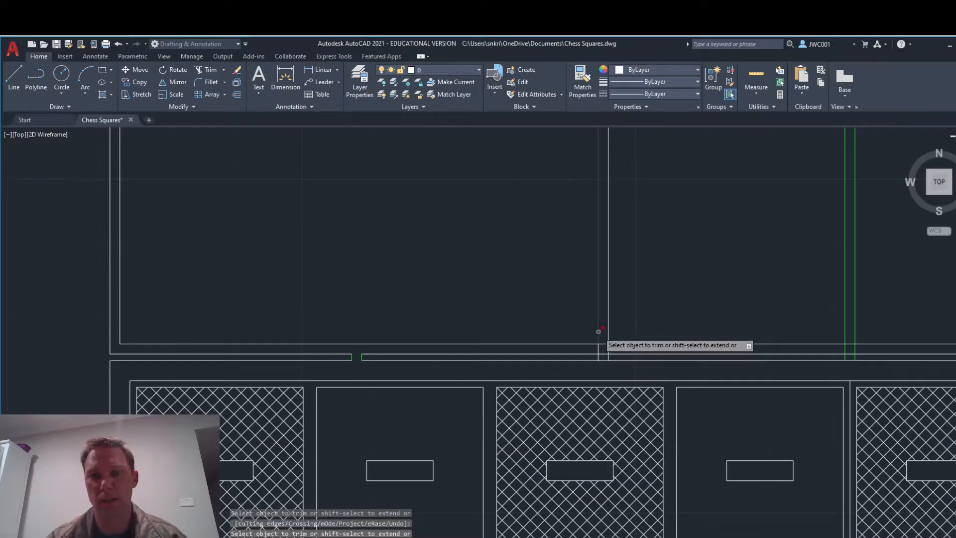
left_click(599, 347)
left_click(608, 348)
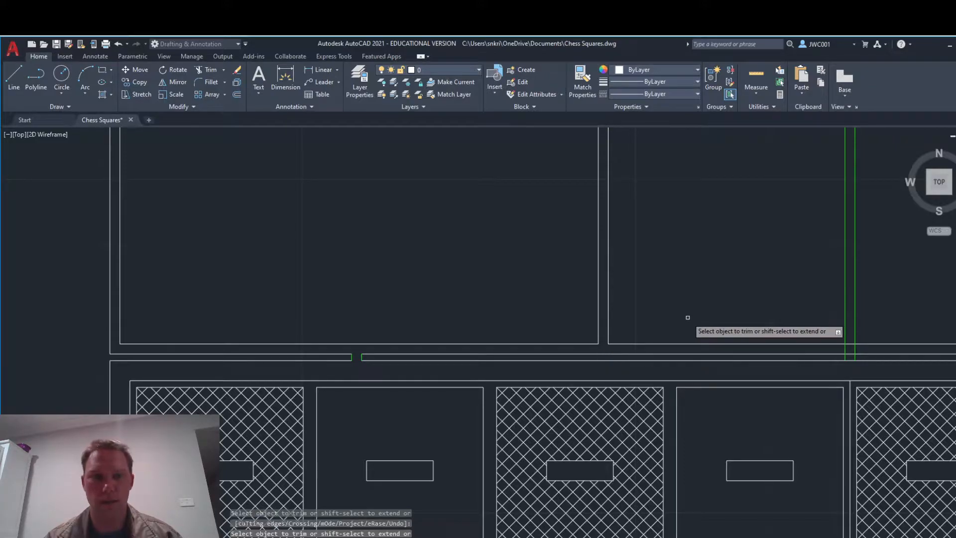
Trim the middle green pair and its gap in the lower strip, and clean up the crossings at the second inner white pair
mouse_move(685, 317)
middle_mouse_down()
mouse_move(524, 306)
mouse_move(384, 314)
middle_mouse_up()
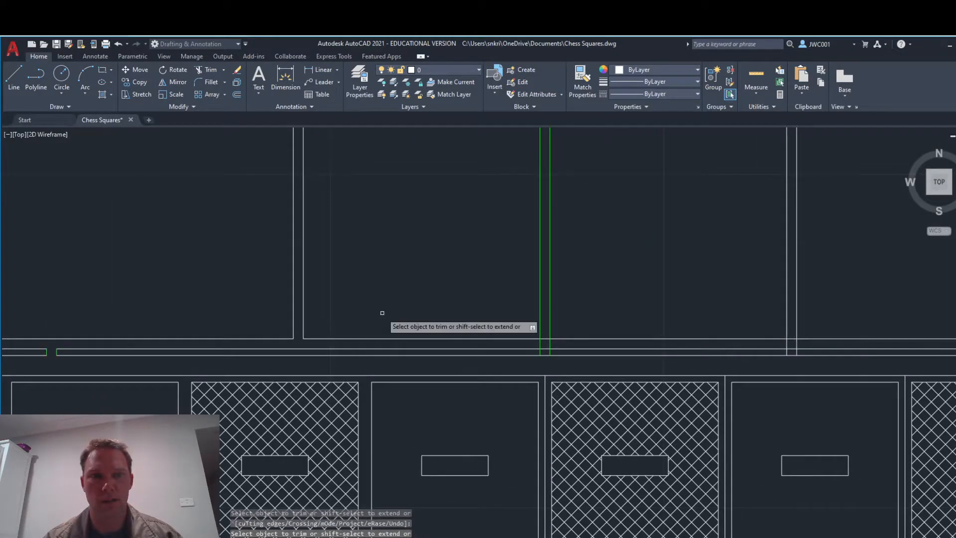
left_click(545, 348)
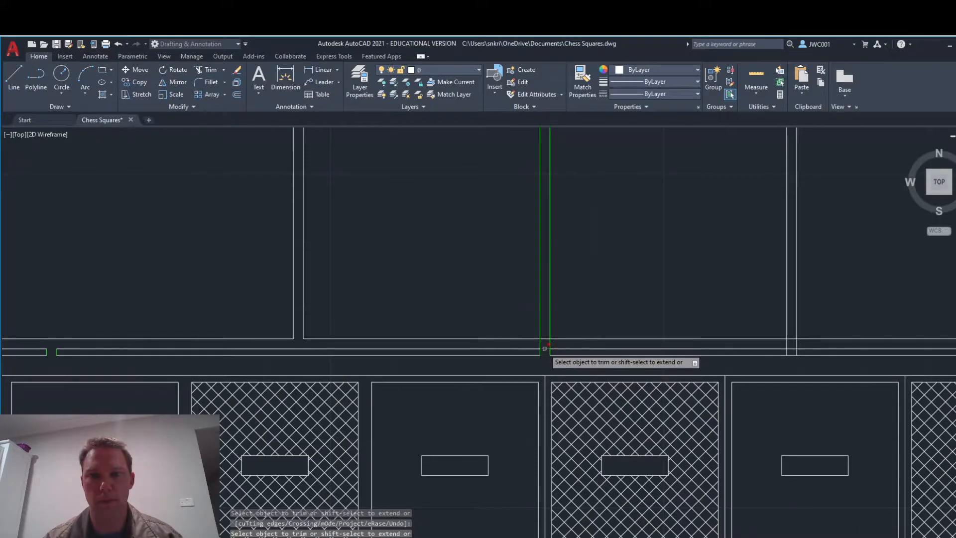
left_click(540, 327)
left_click(550, 322)
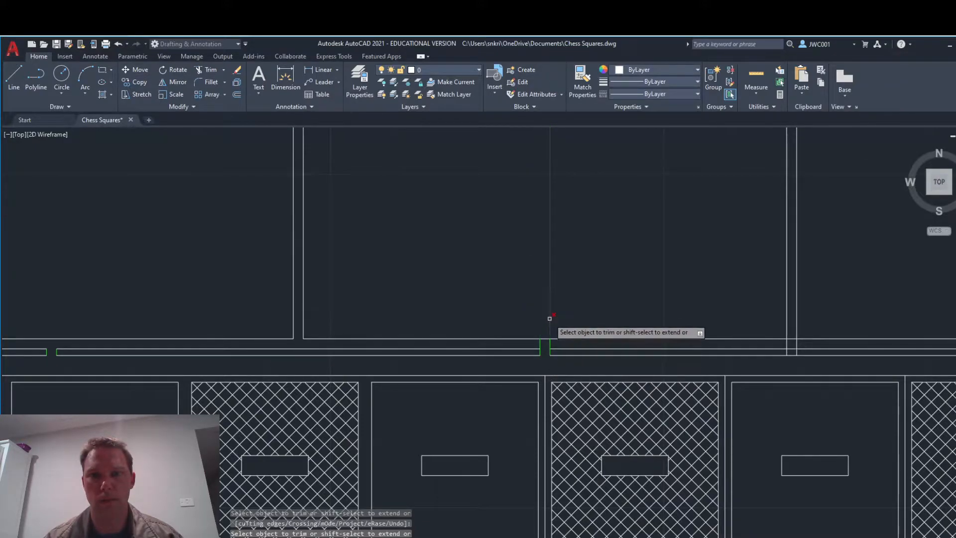
left_click(792, 339)
Trim the rightmost green pair to short stubs with a gap between them, and clean up the outer right corner
middle_click_drag(809, 363, 290, 333)
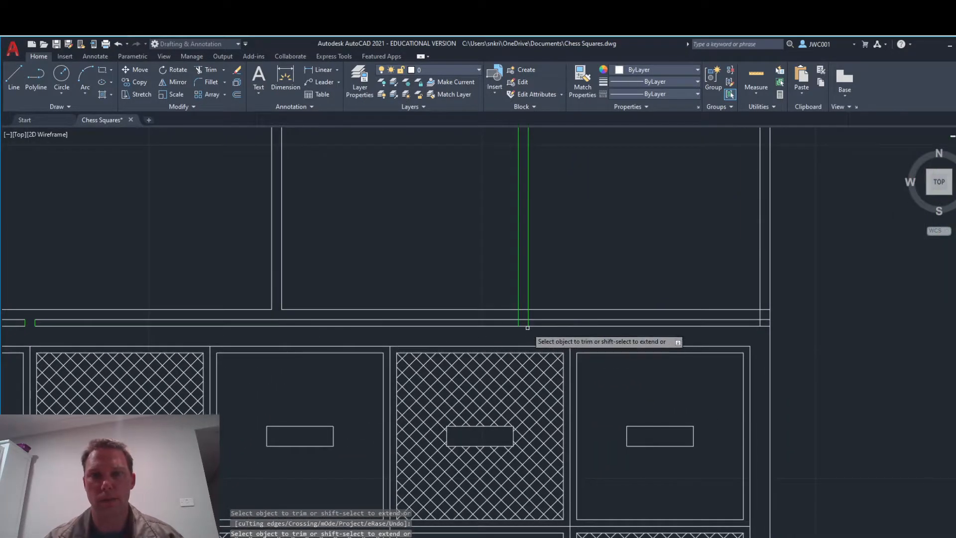
left_click(518, 298)
left_click(527, 288)
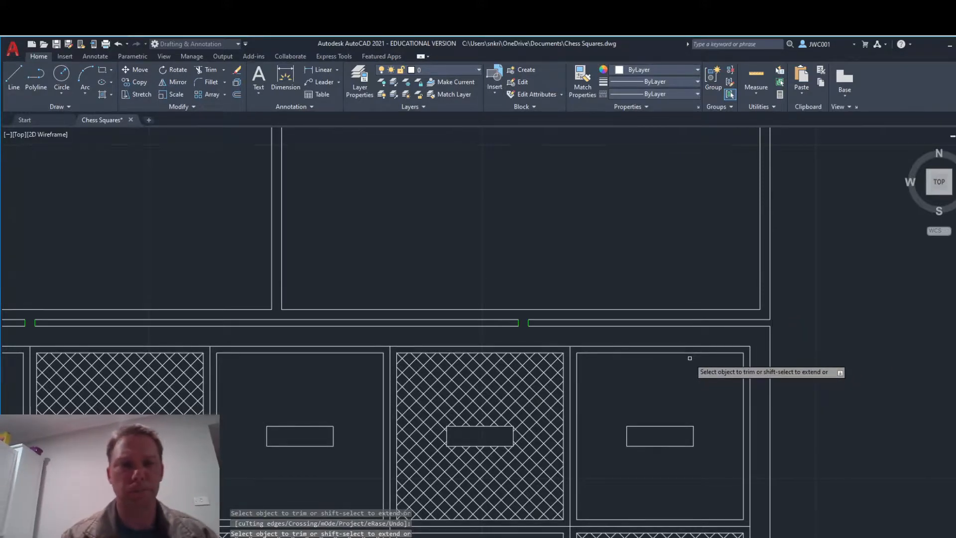
scroll(690, 359, "down", 2)
scroll(335, 326, "up", 2)
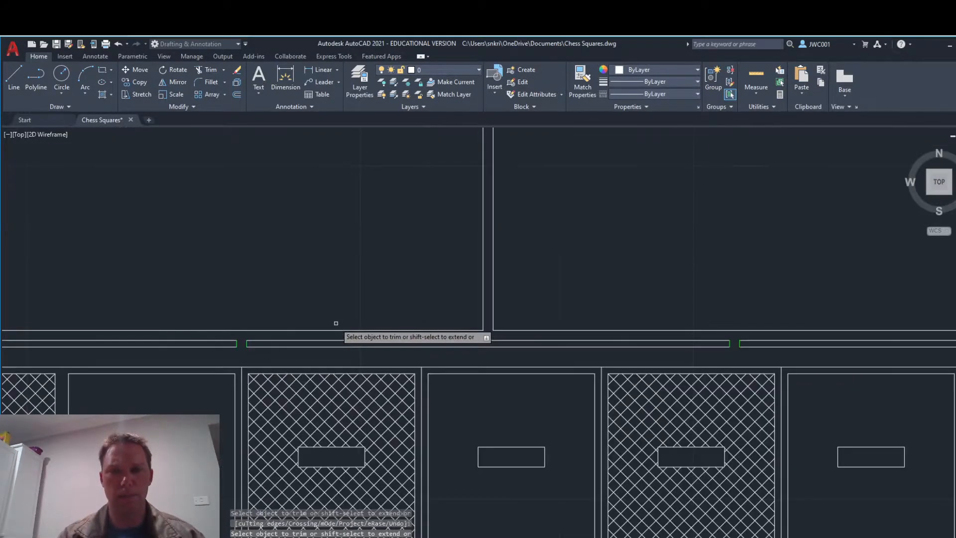
key("Escape")
Offset the bottom inner lines of the right and middle compartments 1 unit upward
left_click(237, 94)
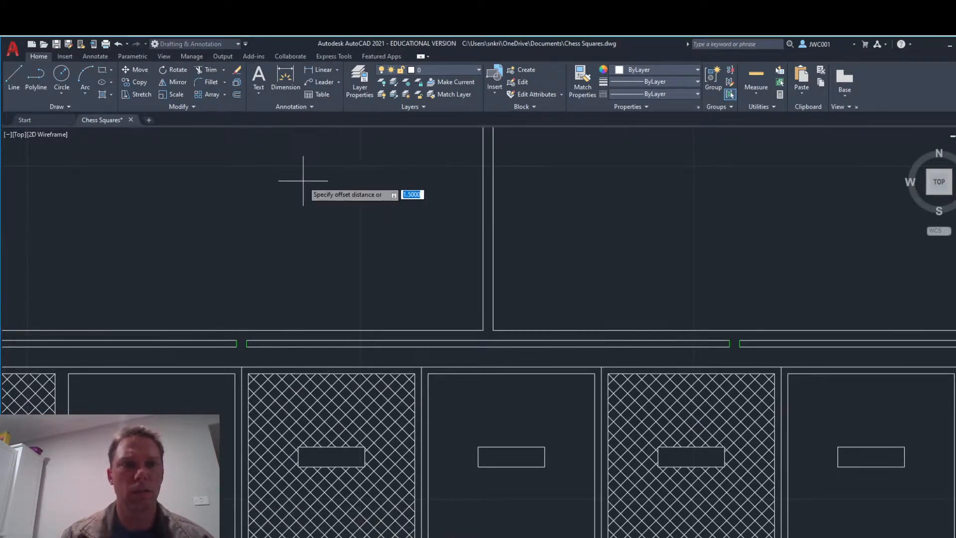
type("1")
key("Return")
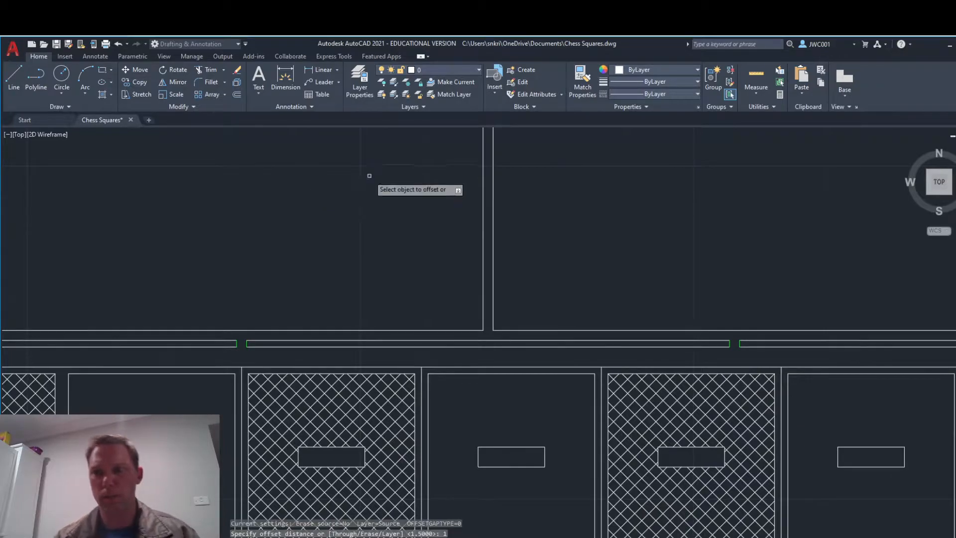
left_click(822, 330)
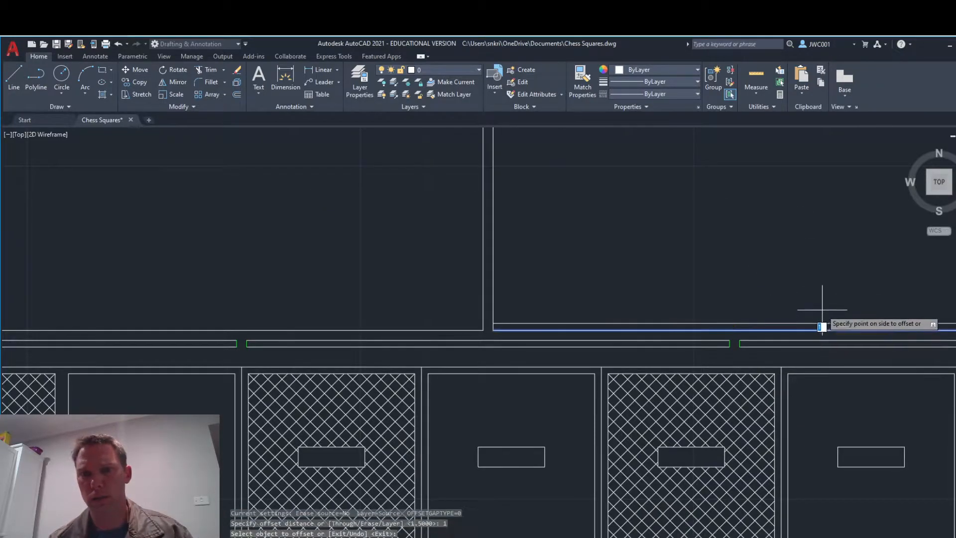
left_click(822, 323)
left_click(435, 330)
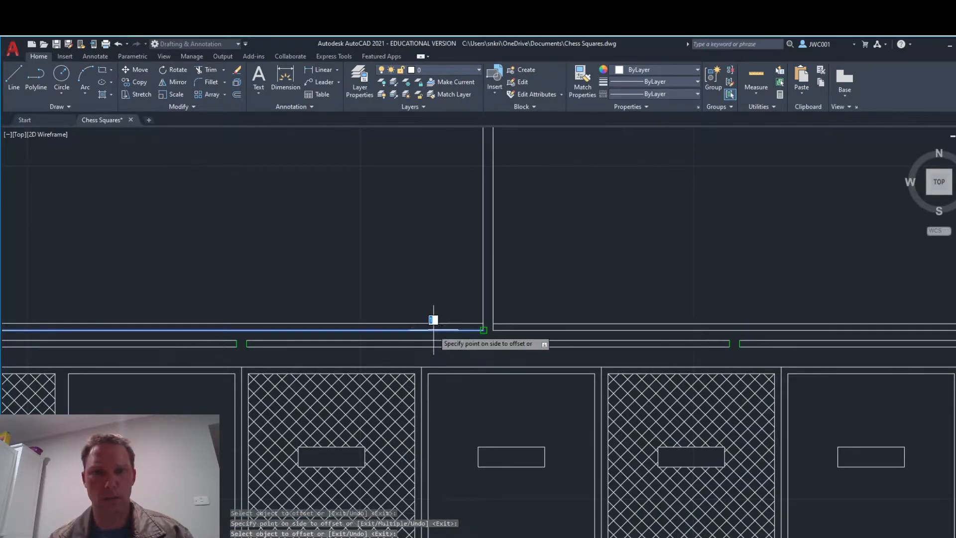
left_click(395, 303)
Offset the bottom inner line of the left compartment 1 unit upward
scroll(396, 299, "down", 4)
scroll(393, 294, "up", 2)
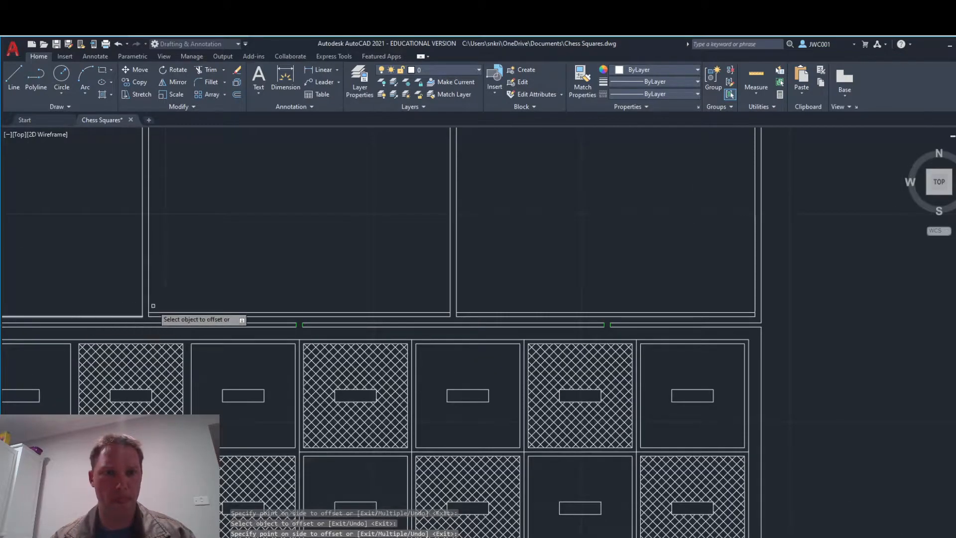
scroll(181, 304, "down", 2)
middle_click_drag(183, 303, 445, 302)
scroll(445, 301, "up", 2)
scroll(304, 323, "up", 6)
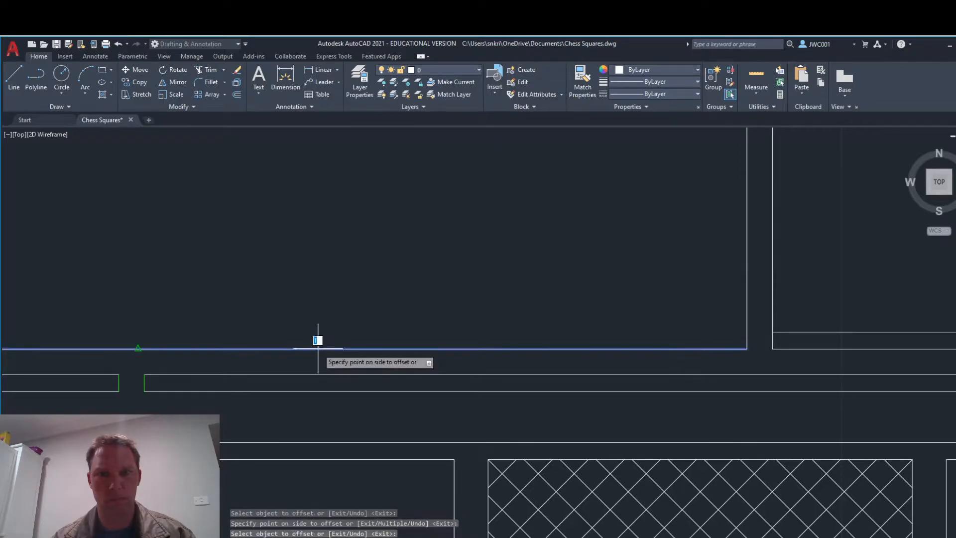
scroll(347, 299, "down", 4)
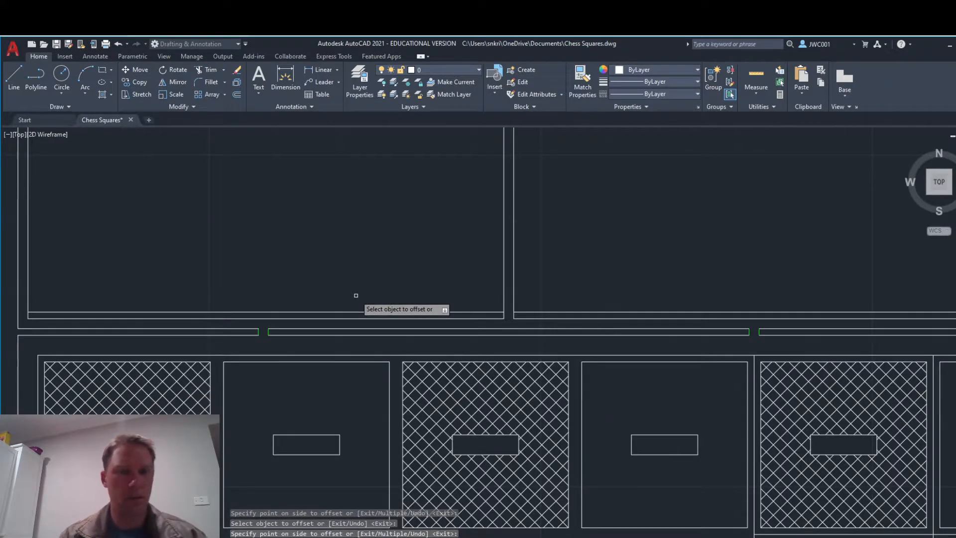
key("Escape")
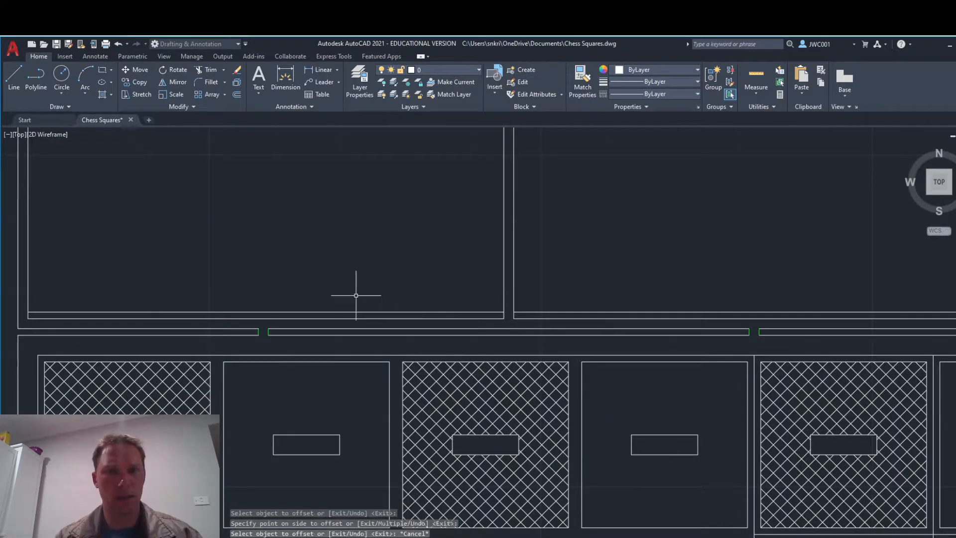
Offset the upper line of the 1-unit strip in all three compartments 1.5 units upward
left_click(236, 95)
type("1.5")
key("Return")
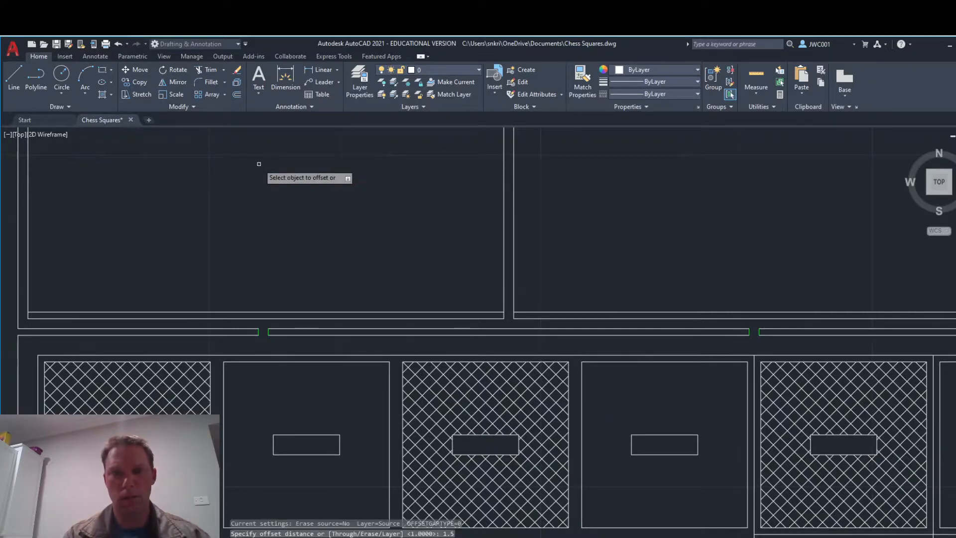
left_click(232, 312)
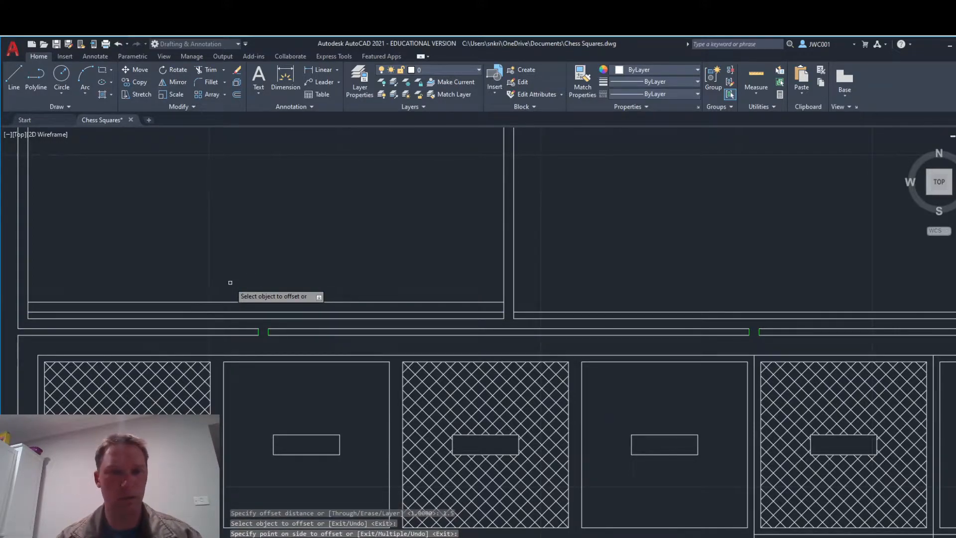
left_click(679, 313)
left_click(680, 294)
middle_click_drag(831, 277, 542, 276)
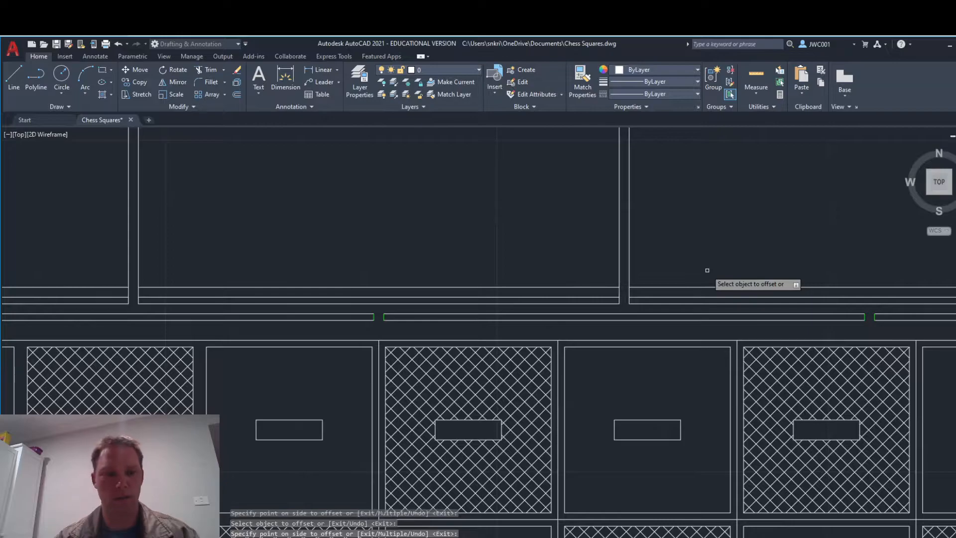
scroll(786, 265, "down", 2)
key("Escape")
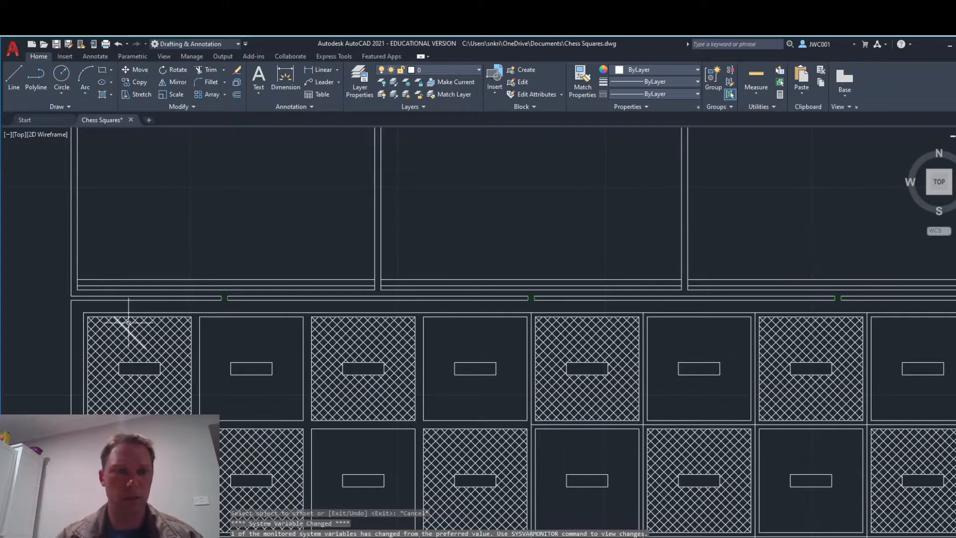
Stretch the left end of the left compartment's new 1.5-unit offset line to the outer left wall
scroll(139, 288, "up", 2)
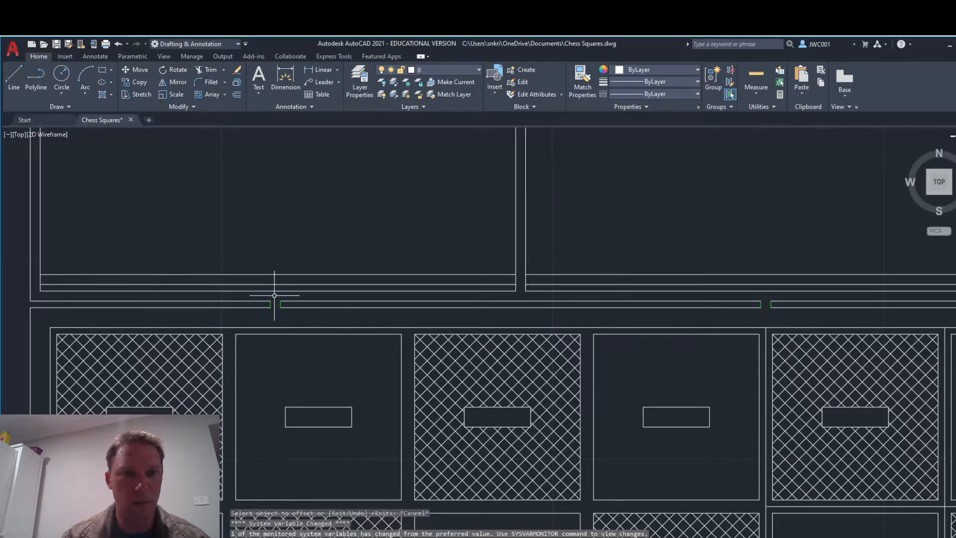
left_click(62, 274)
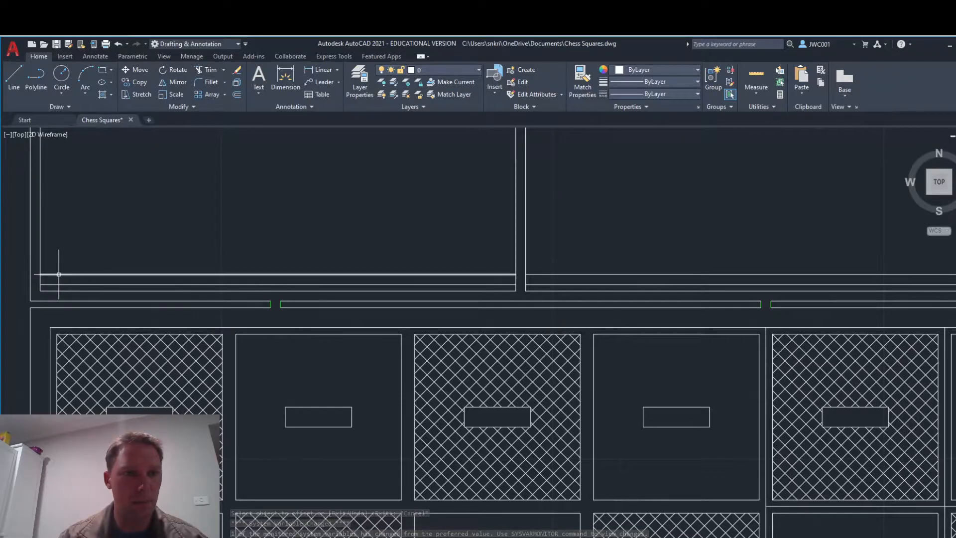
left_click(40, 274)
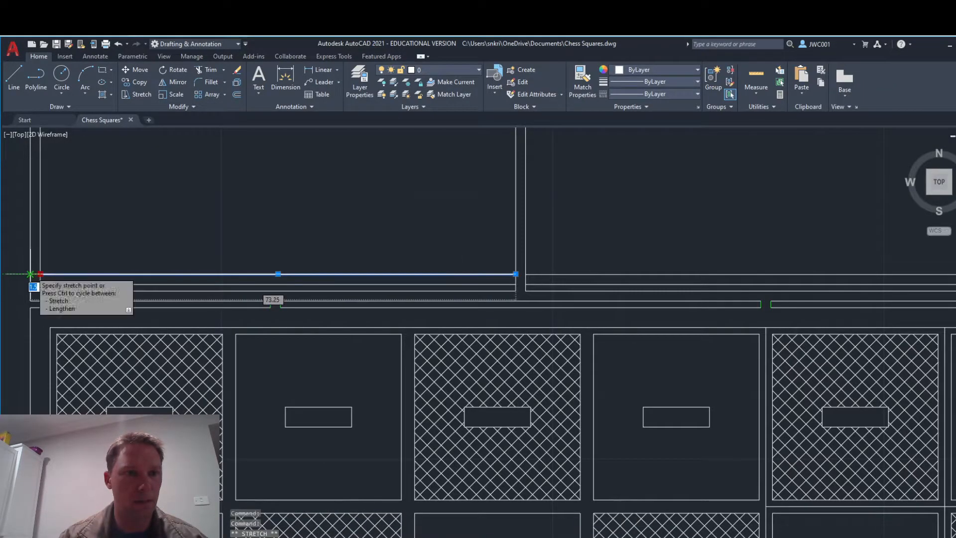
left_click(31, 274)
key("Escape")
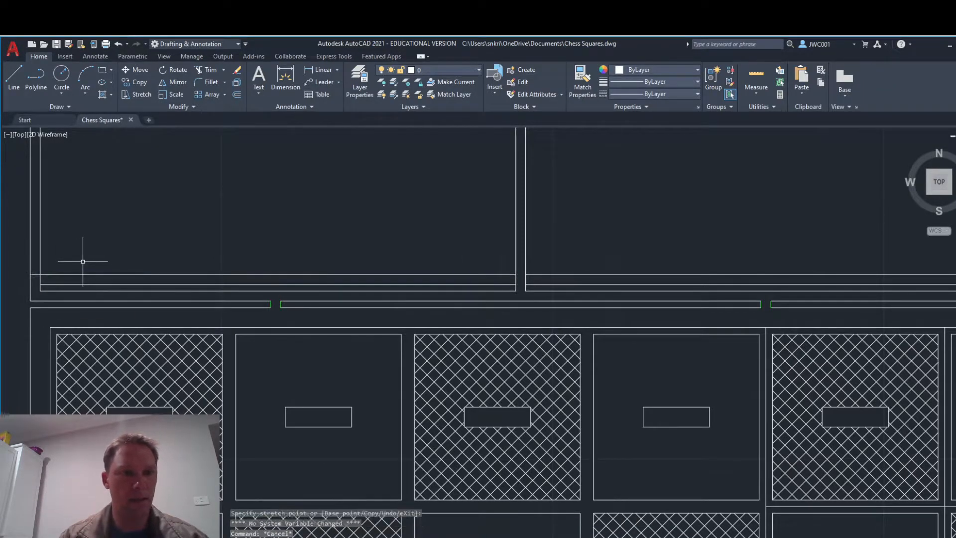
Trim away the left wall lines and the first inner wall pair above the new line, including the pieces between it and the slots
left_click(206, 71)
left_click(31, 263)
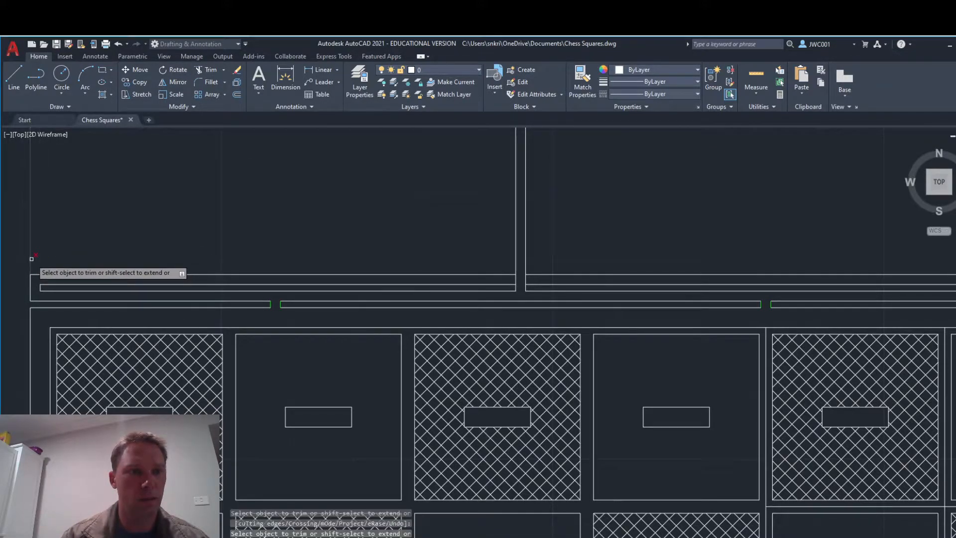
left_click(516, 279)
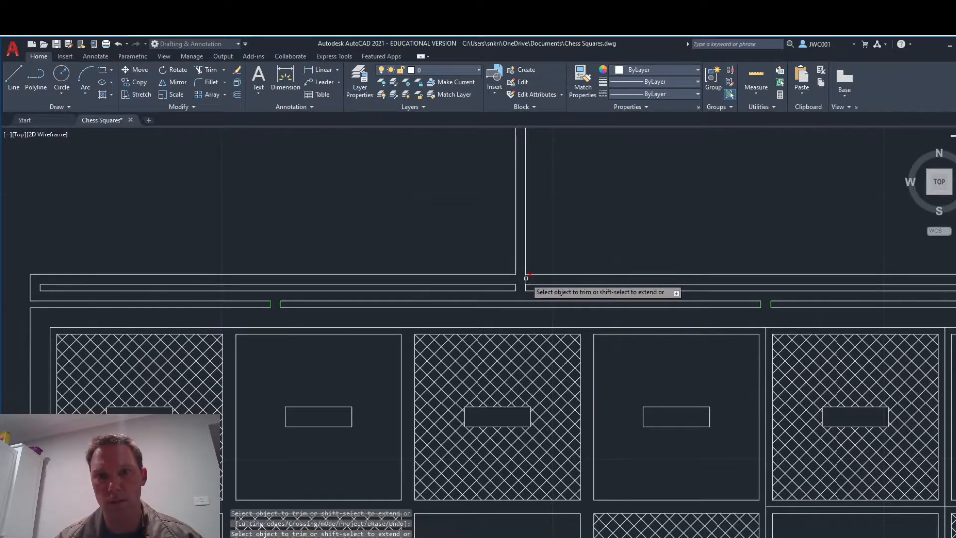
left_click(526, 264)
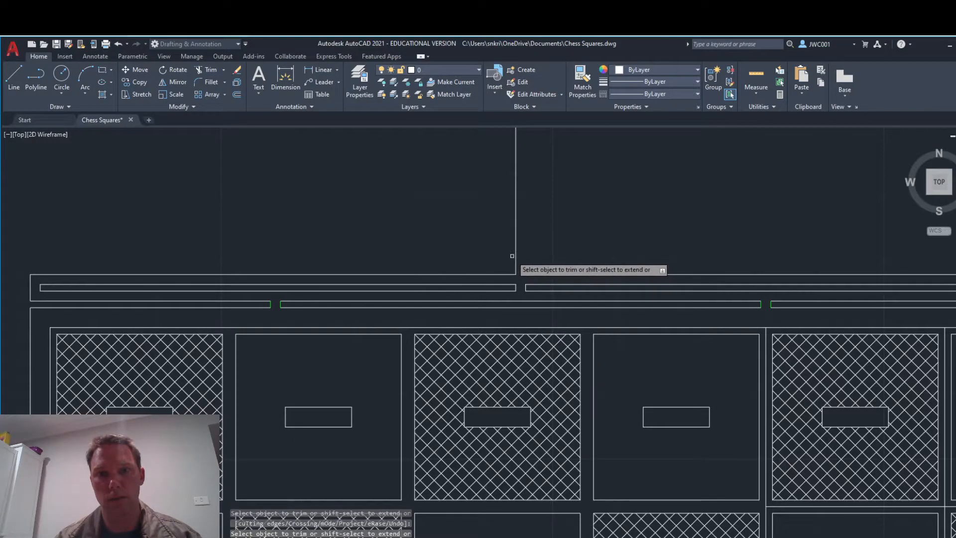
left_click(515, 252)
key("Escape")
Stretch the right end of the left compartment's top line across the first wall gap to meet the middle compartment's line
left_click(514, 274)
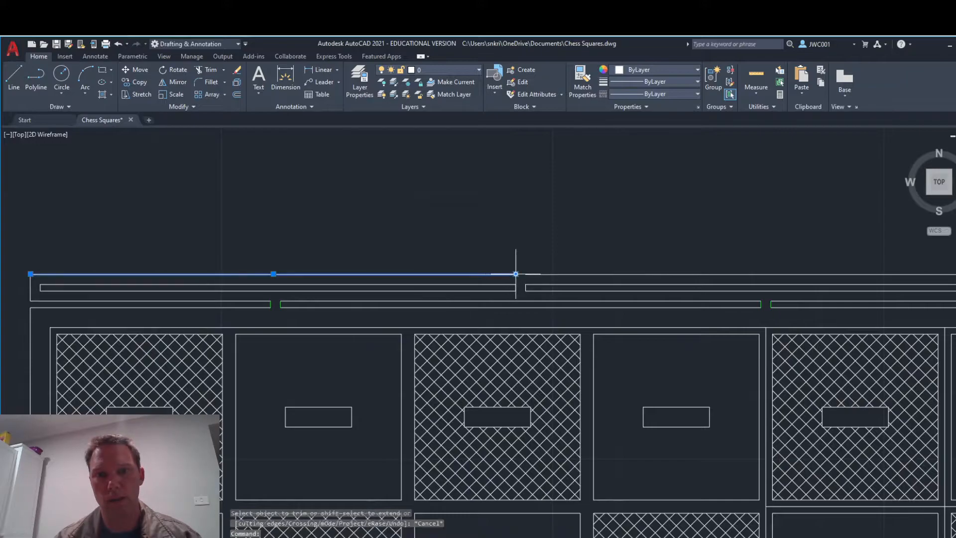
left_click(515, 274)
key("Escape")
key("Escape")
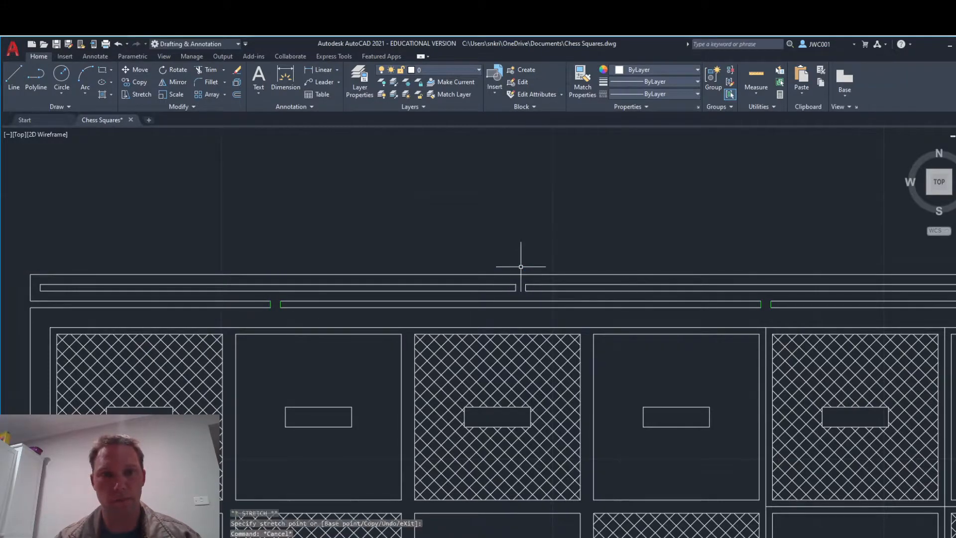
Trim away the second inner wall pair above the top line and the short pieces between that line and the slots
mouse_move(625, 248)
middle_mouse_down()
mouse_move(284, 241)
mouse_move(376, 314)
middle_mouse_up()
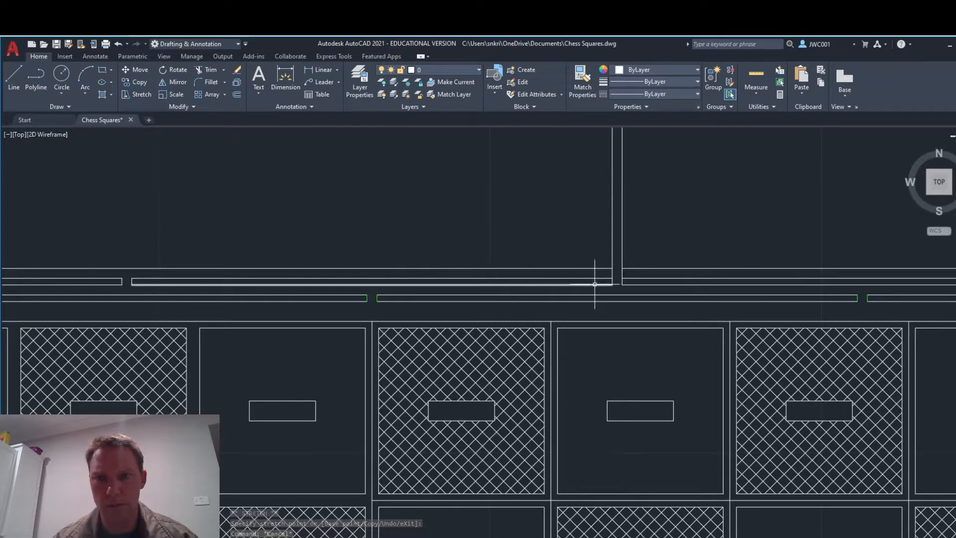
left_click(211, 69)
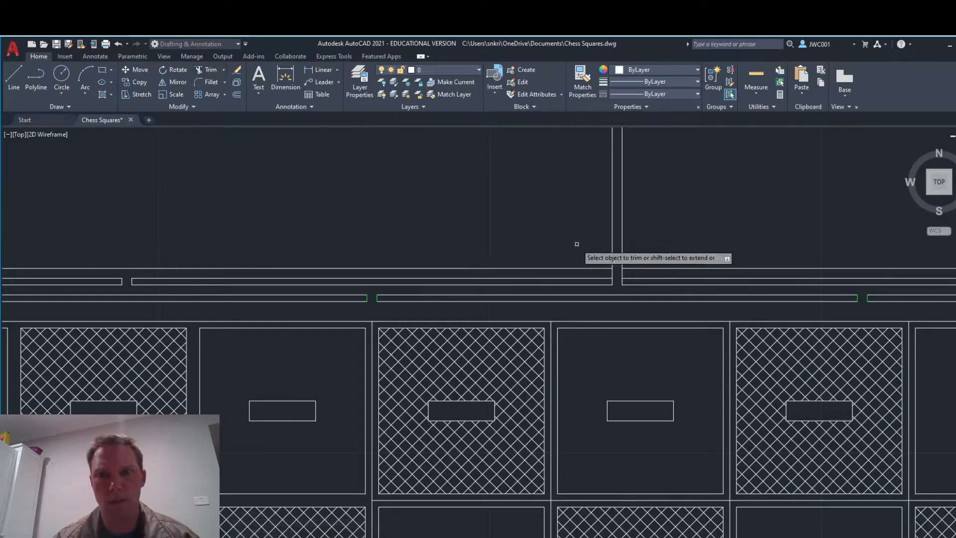
left_click(613, 243)
left_click(623, 241)
left_click(621, 272)
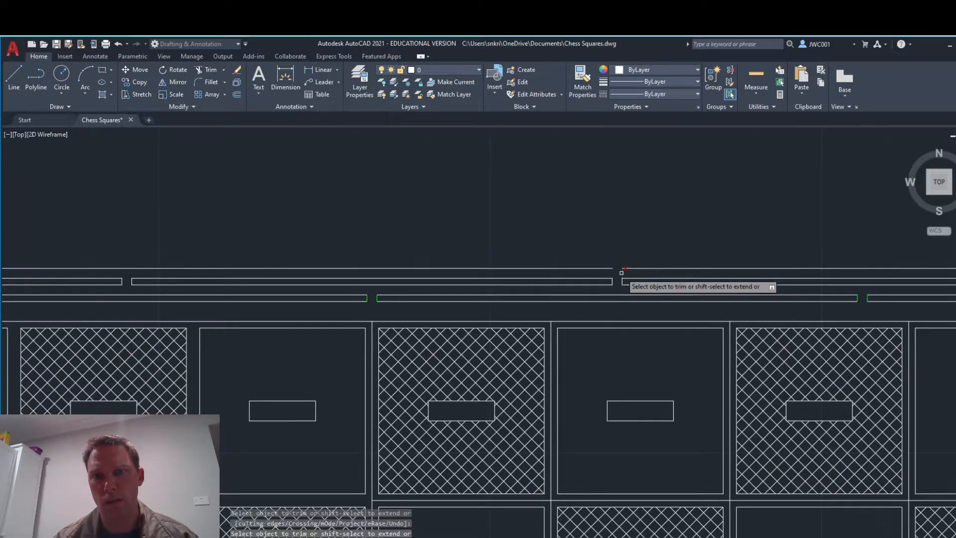
key("Escape")
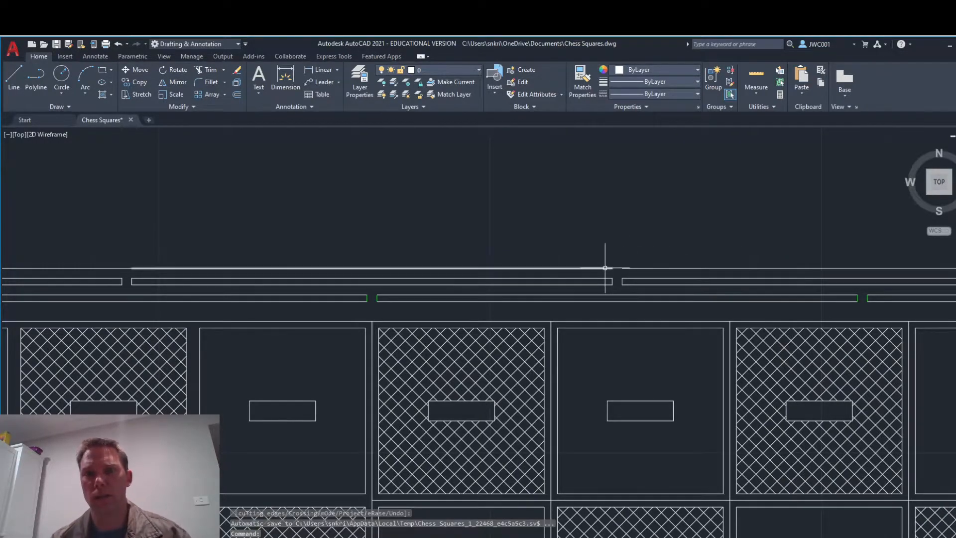
Stretch the right end of the middle compartment's top line across the second wall gap to meet the right compartment's line
left_click(612, 268)
left_click(613, 268)
left_click(623, 268)
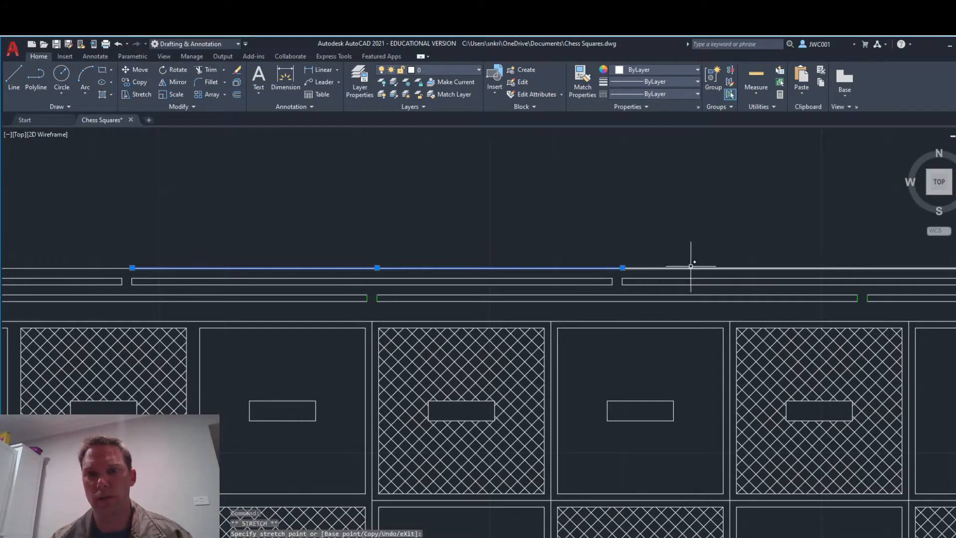
key("Escape")
Stretch the right compartment's top line to the outer right wall and trim away the right wall lines above the slot
middle_click_drag(771, 276, 277, 255)
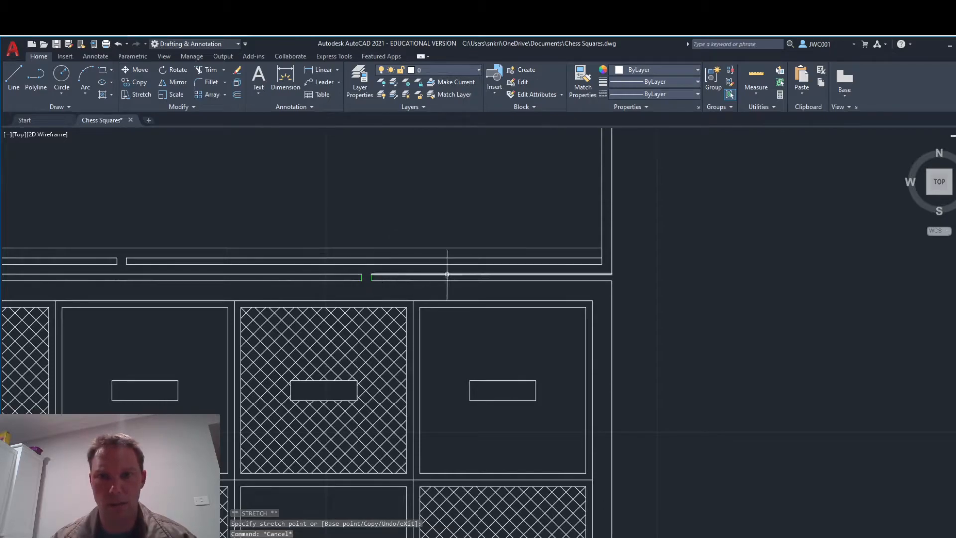
left_click(585, 247)
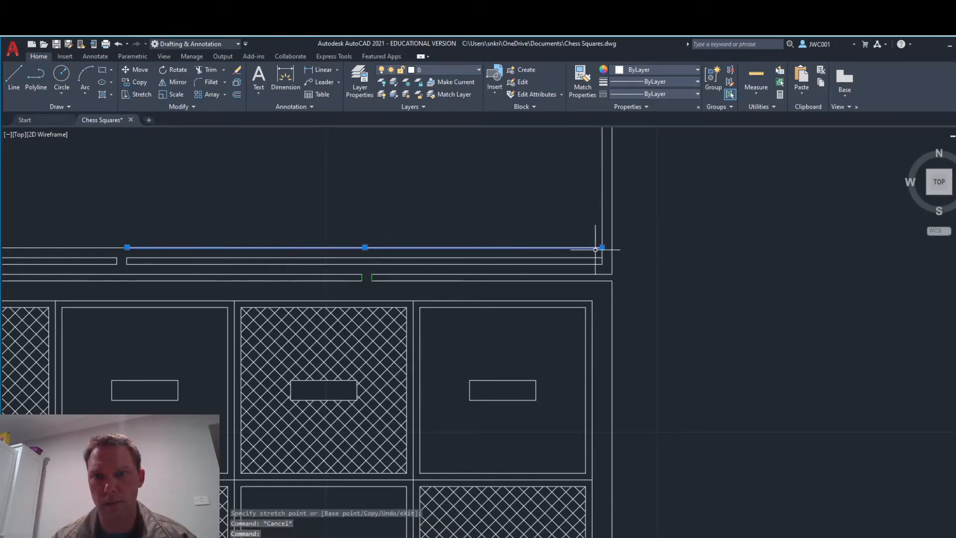
left_click(612, 247)
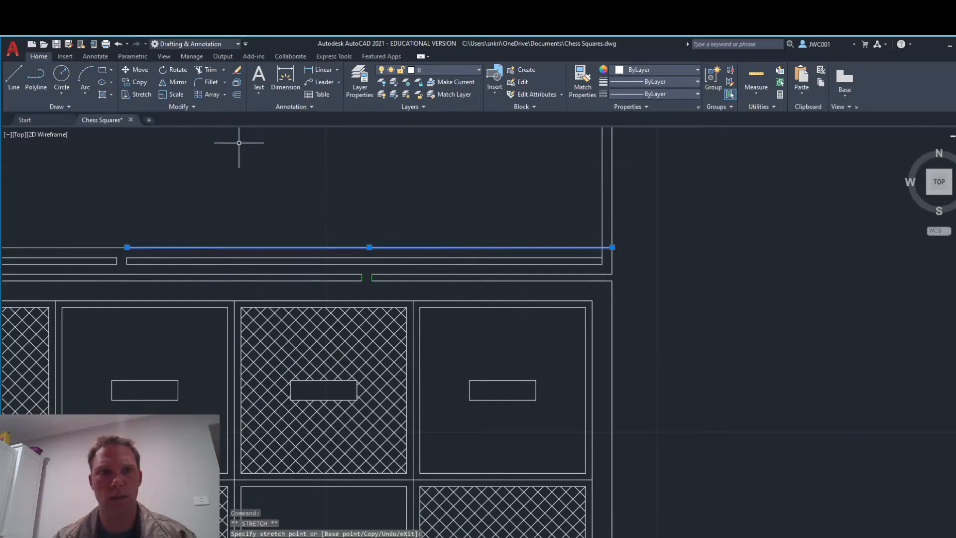
key("Escape")
left_click(211, 71)
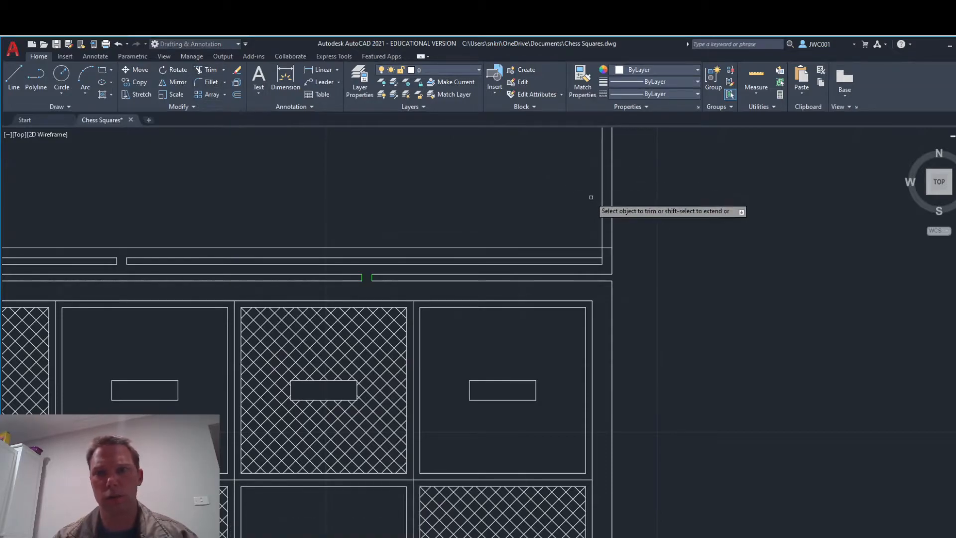
left_click(602, 214)
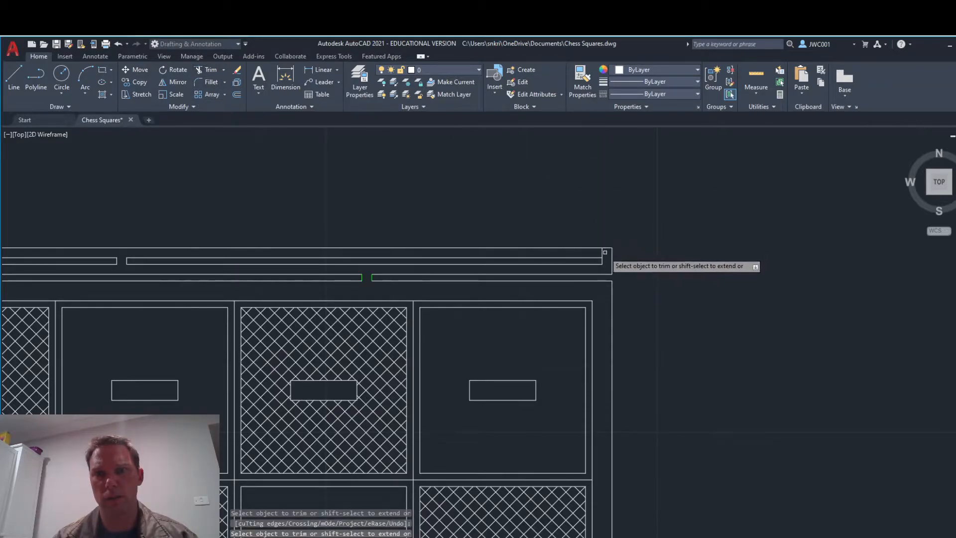
key("Escape")
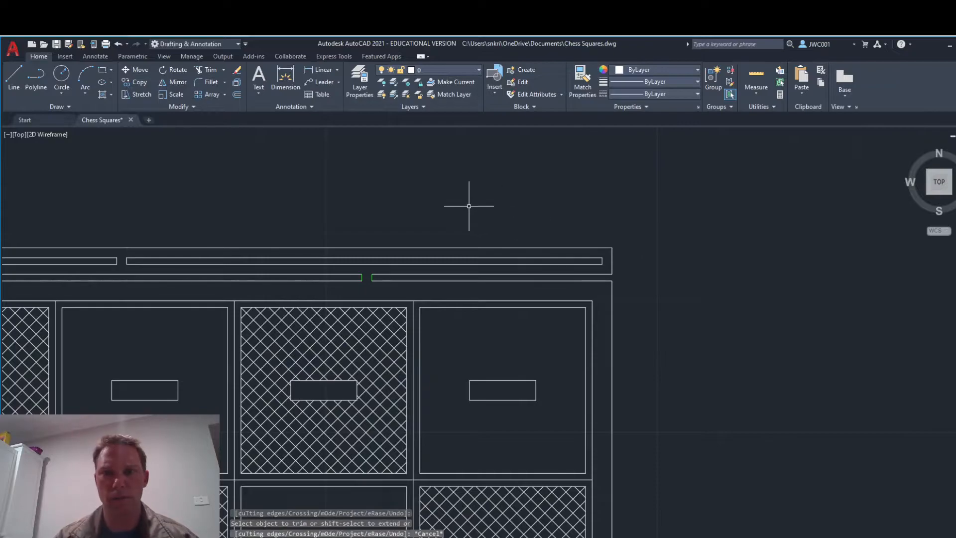
Copy the two green slot end lines at the lower strip's left gap straight up onto the strip's top line
mouse_move(365, 208)
middle_mouse_down()
mouse_move(731, 199)
mouse_move(738, 209)
middle_mouse_up()
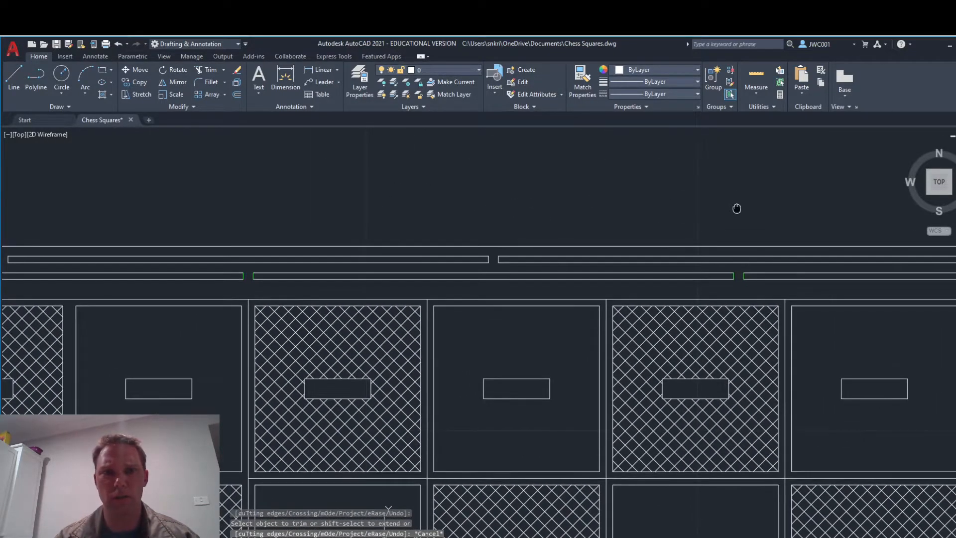
scroll(705, 267, "down", 2)
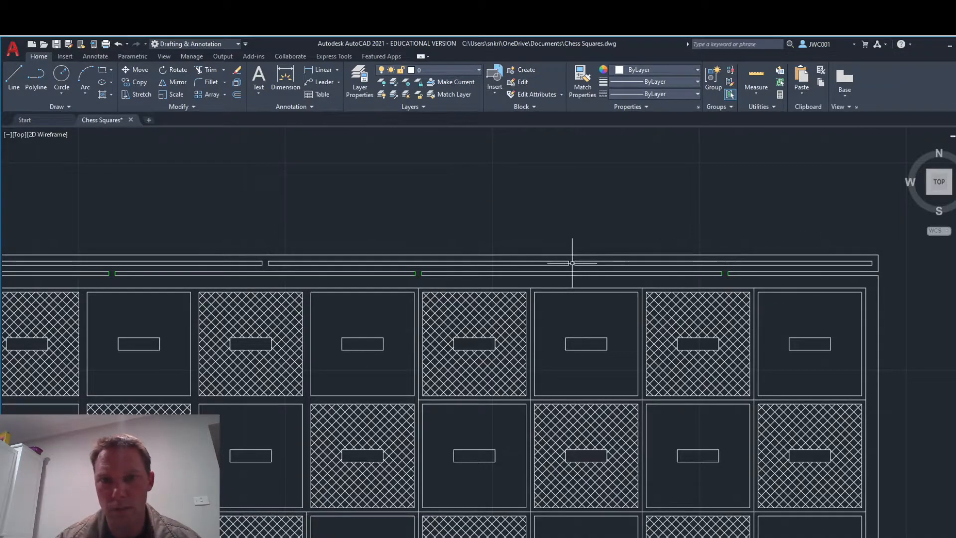
middle_click_drag(198, 226, 271, 230)
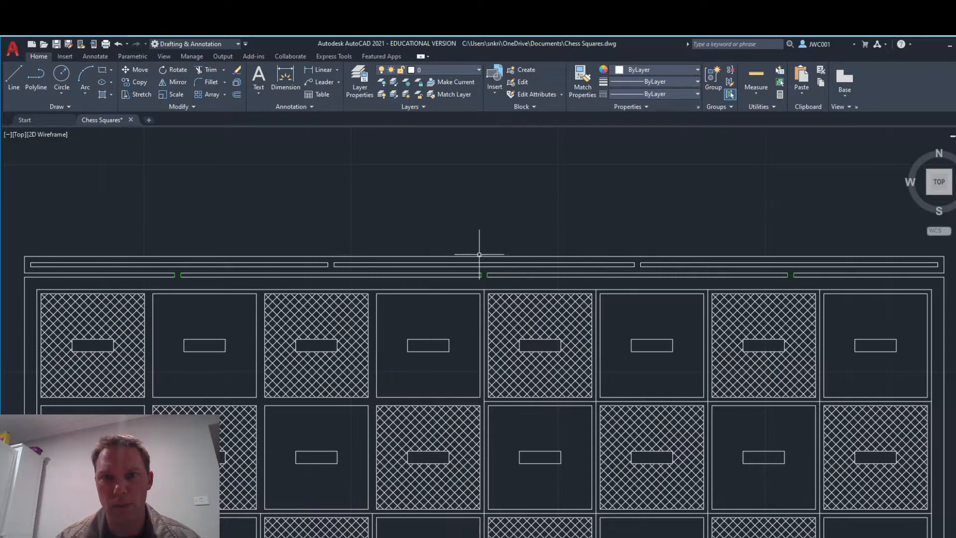
scroll(171, 260, "up", 4)
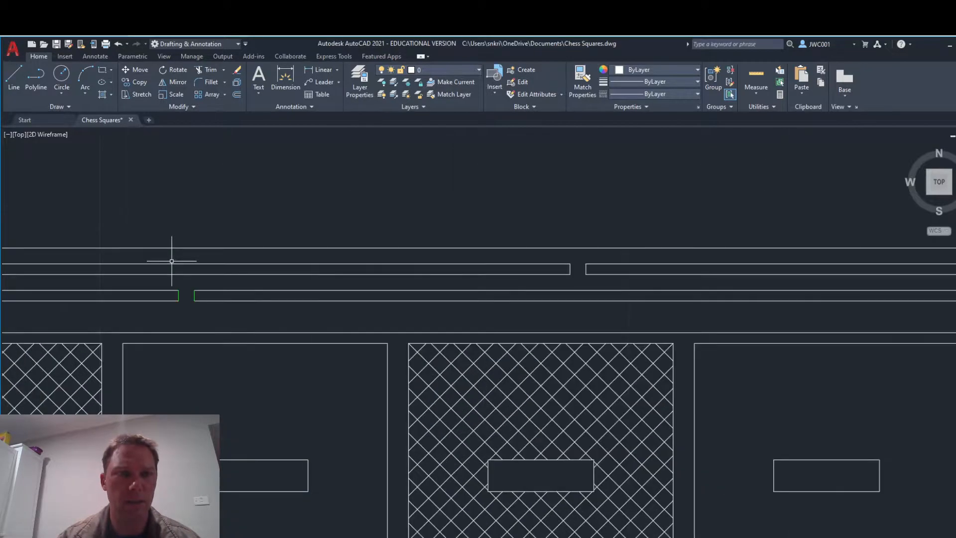
mouse_move(178, 295)
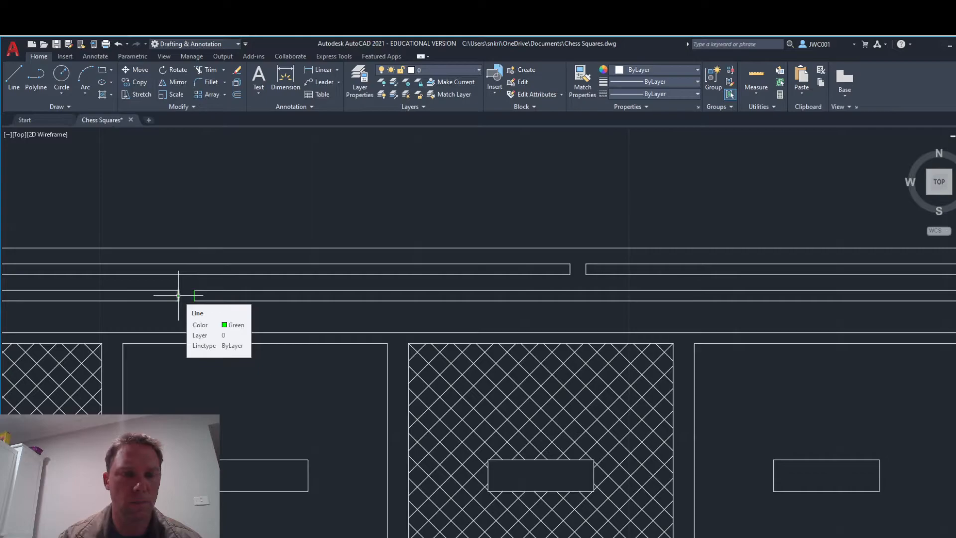
left_click(179, 295)
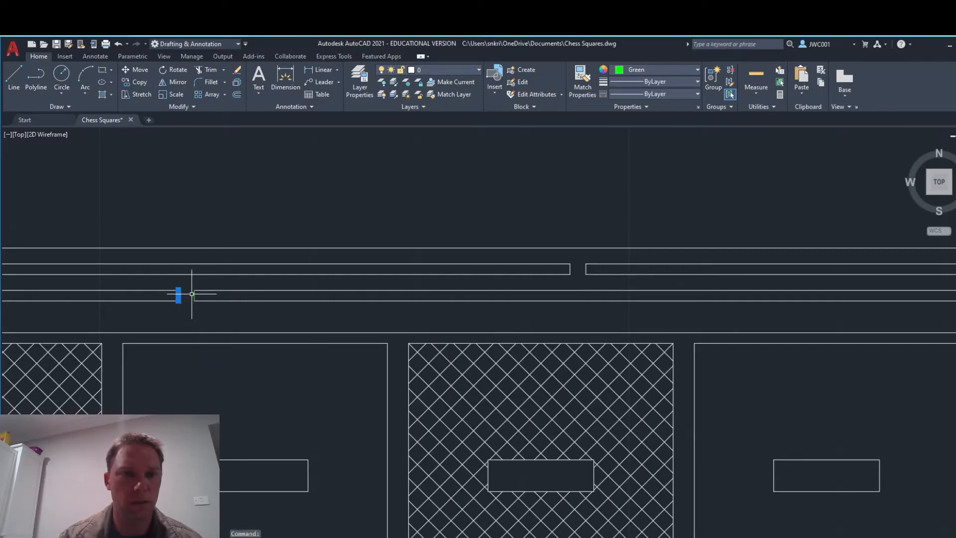
left_click(135, 79)
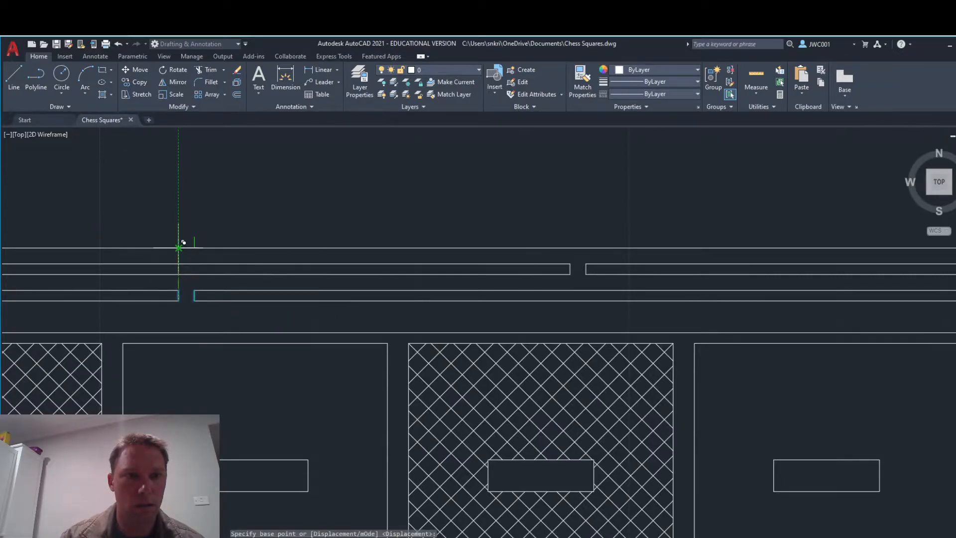
left_click(179, 247)
key("Escape")
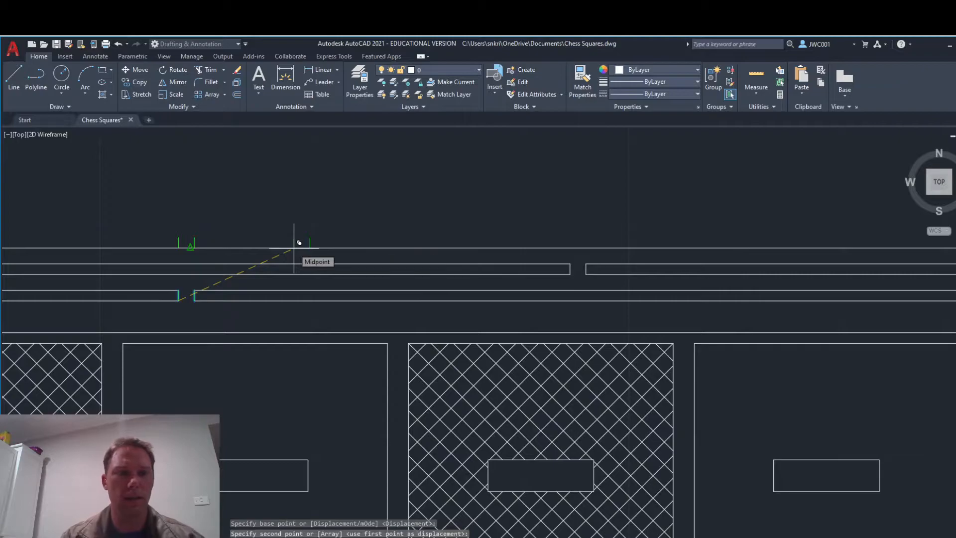
Trim away the piece of the top line between the two copied end lines at the left gap
left_click(213, 69)
left_click(187, 247)
key("Escape")
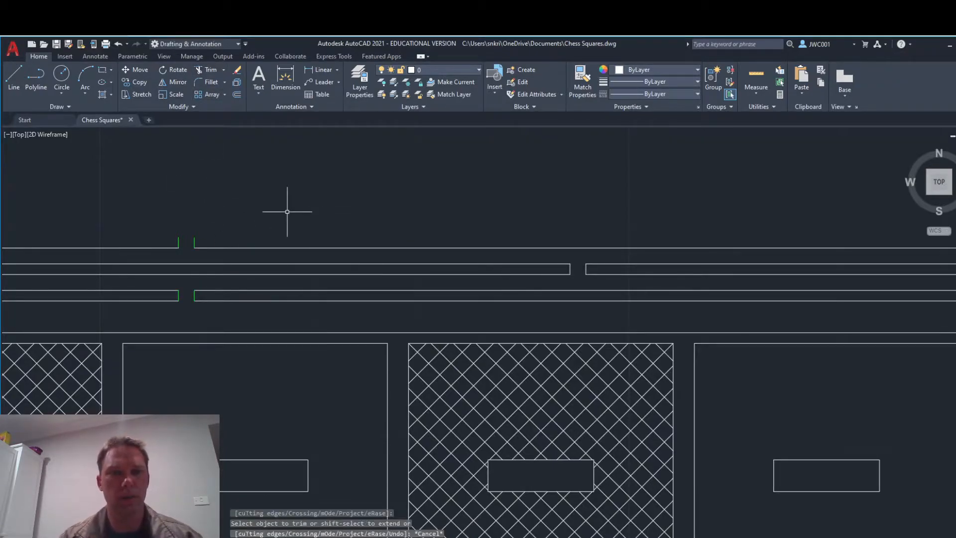
Copy the two green slot end lines at the lower strip's middle gap straight up onto the strip's top line
middle_click_drag(605, 225, 111, 224)
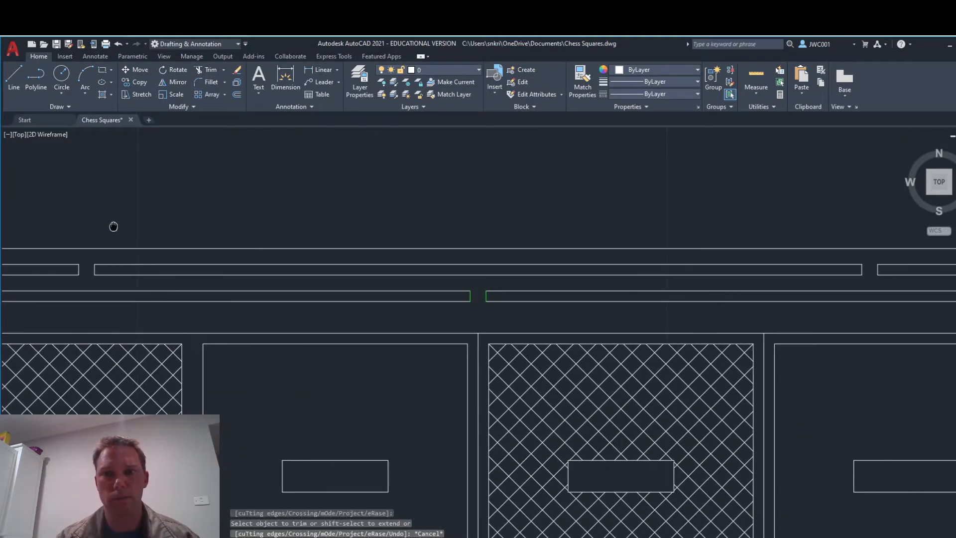
left_click(142, 82)
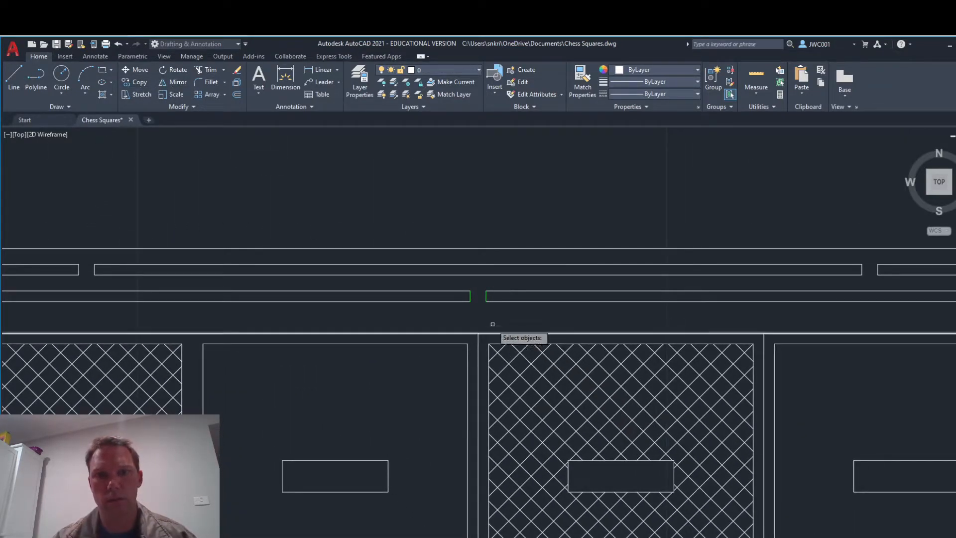
left_click(486, 297)
left_click(470, 296)
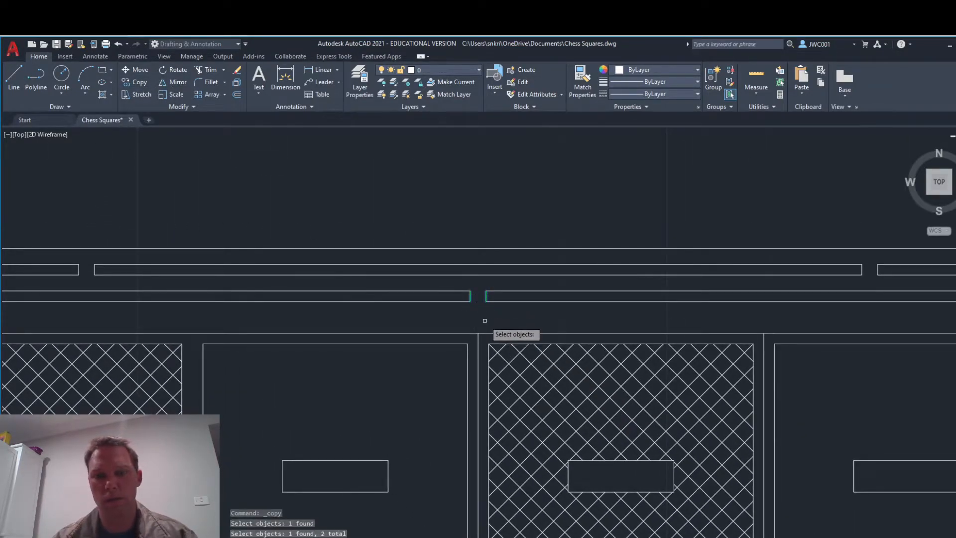
key("Return")
left_click(471, 300)
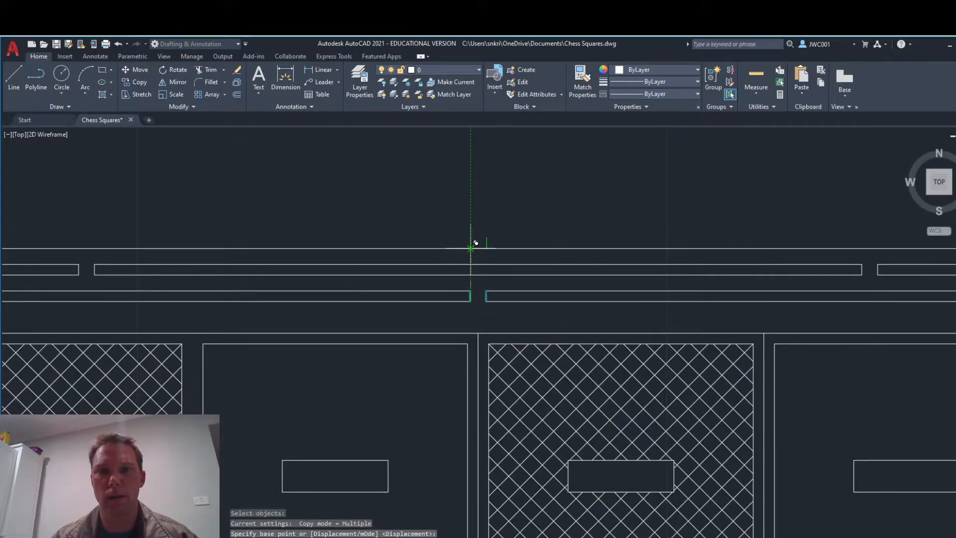
left_click(476, 243)
key("Escape")
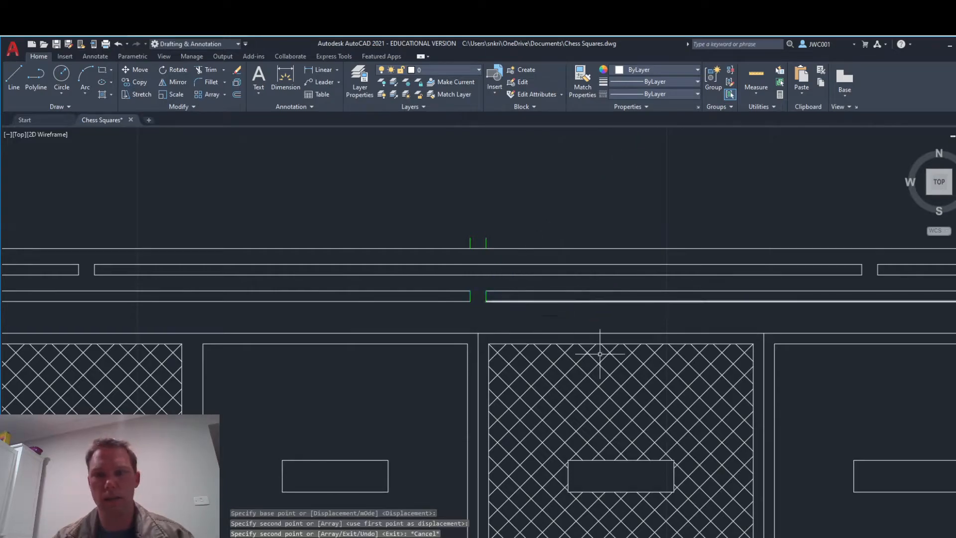
Trim away the piece of the top line between the two copied end lines at the middle gap
left_click(872, 537)
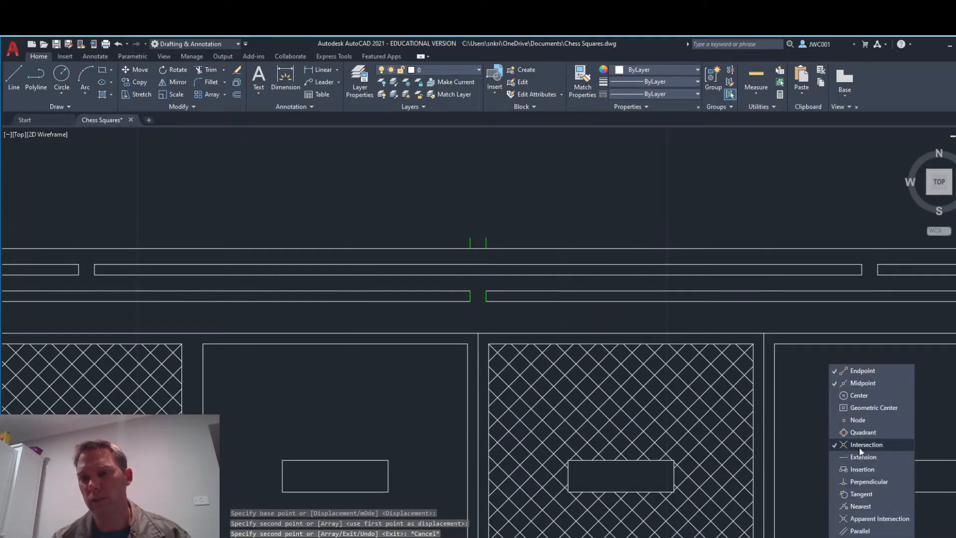
left_click(206, 69)
left_click(478, 248)
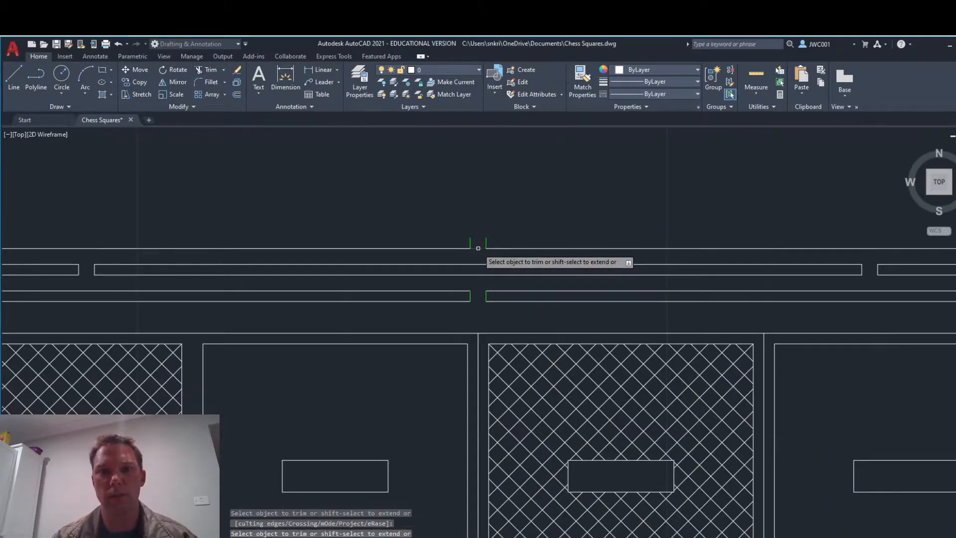
Copy the two green slot end lines at the lower strip's right gap straight up onto the strip's top line
scroll(490, 277, "down", 2)
middle_click_drag(703, 285, 212, 272)
scroll(483, 249, "up", 4)
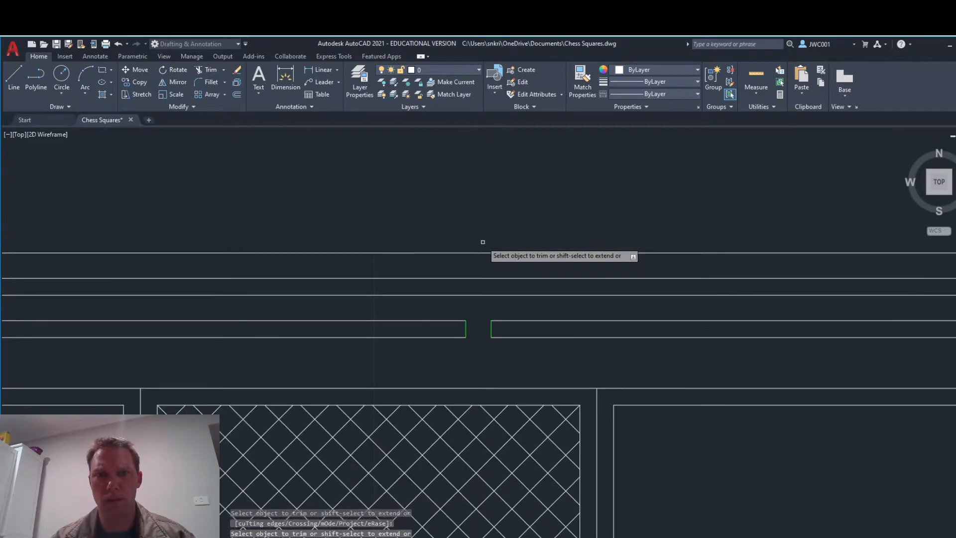
key("Escape")
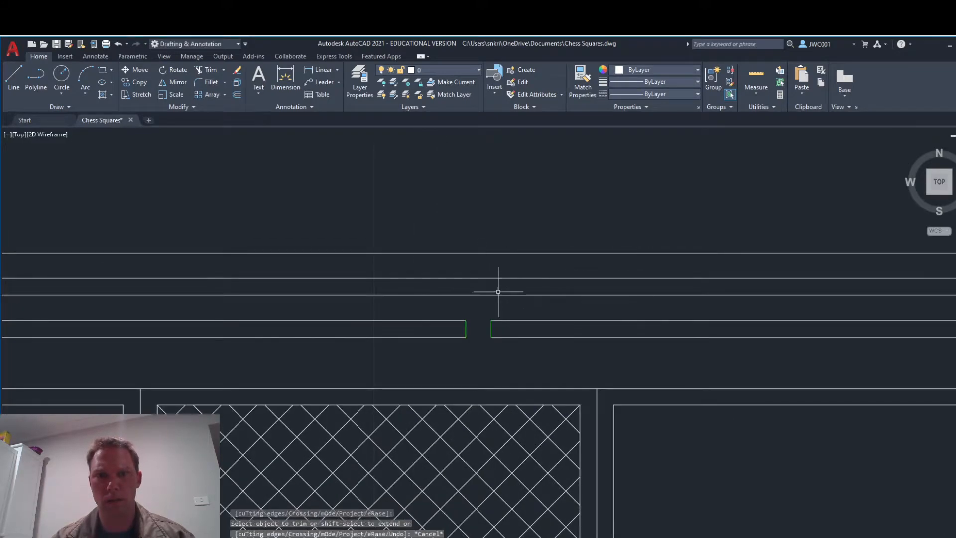
left_click(136, 80)
left_click(491, 328)
left_click(467, 328)
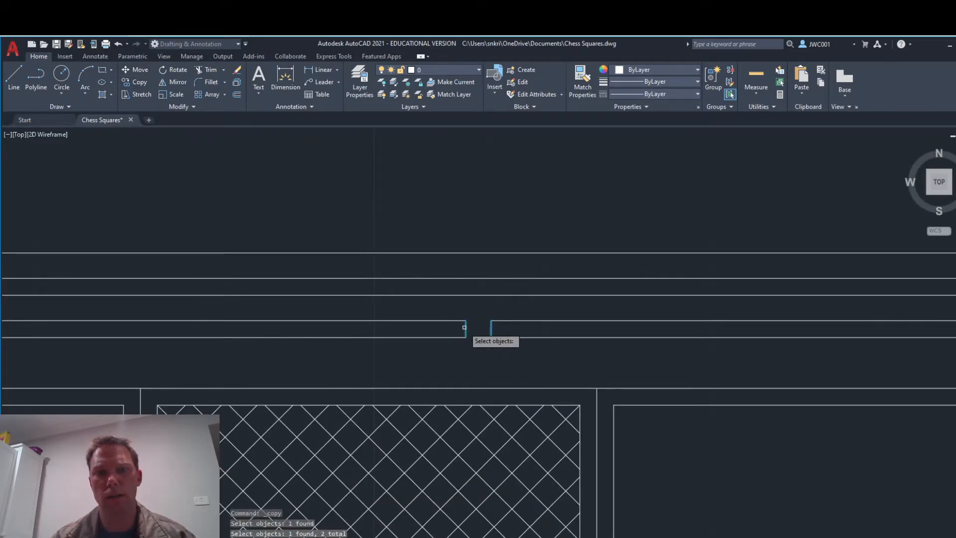
key("Return")
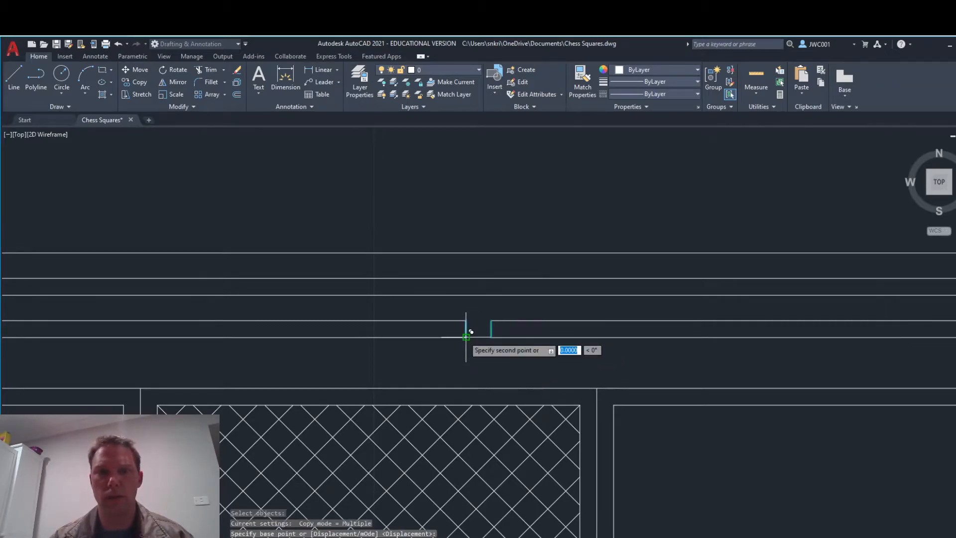
left_click(466, 260)
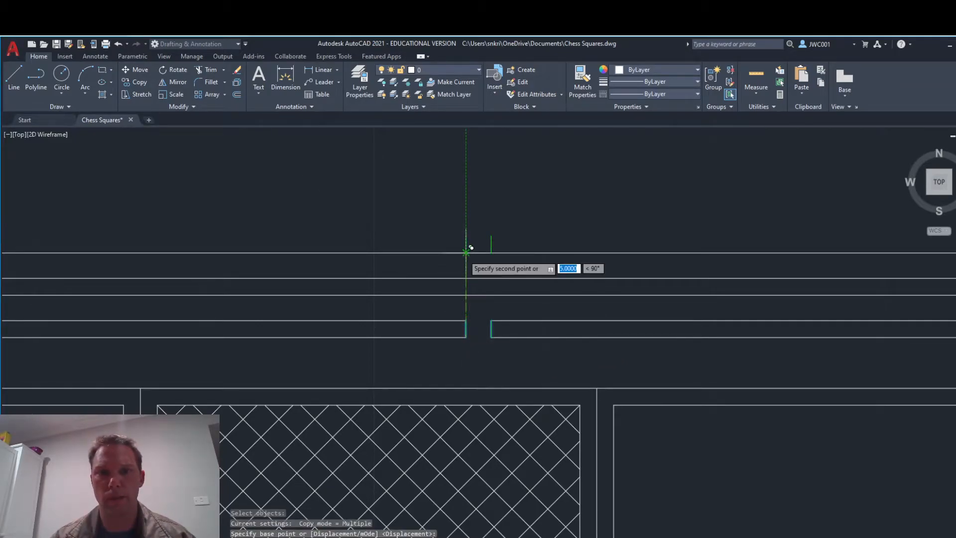
left_click(468, 253)
key("Escape")
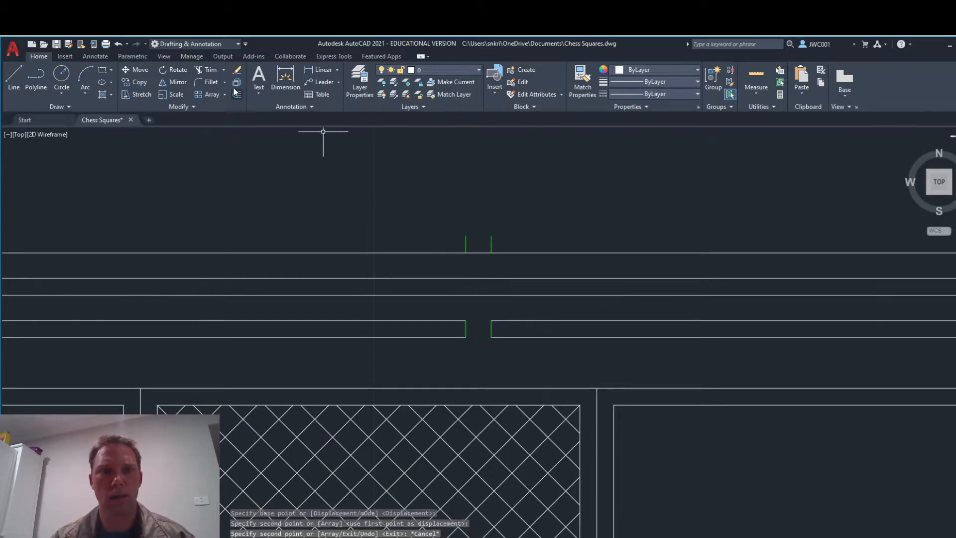
Trim away the piece of the top line between the two copied end lines at the right gap
left_click(208, 71)
left_click(478, 253)
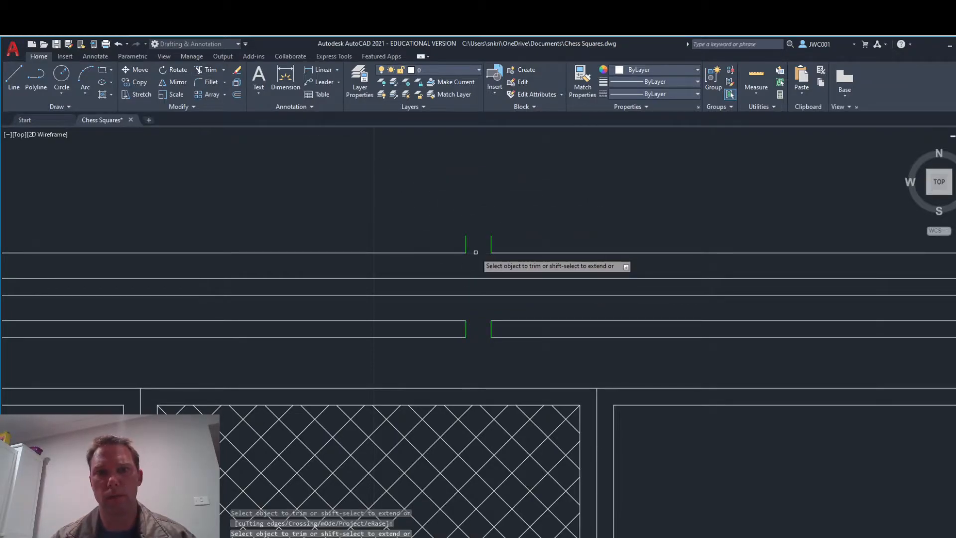
key("Escape")
scroll(480, 235, "down", 4)
mouse_move(260, 255)
middle_mouse_down()
mouse_move(502, 272)
mouse_move(489, 273)
middle_mouse_up()
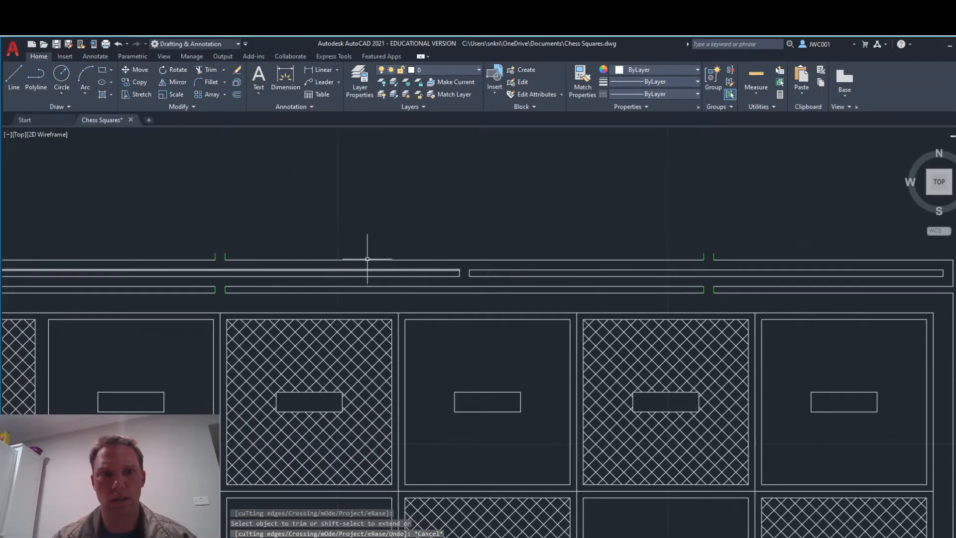
scroll(230, 230, "down", 3)
mouse_move(231, 231)
middle_mouse_down()
mouse_move(337, 256)
mouse_move(483, 261)
mouse_move(469, 264)
middle_mouse_up()
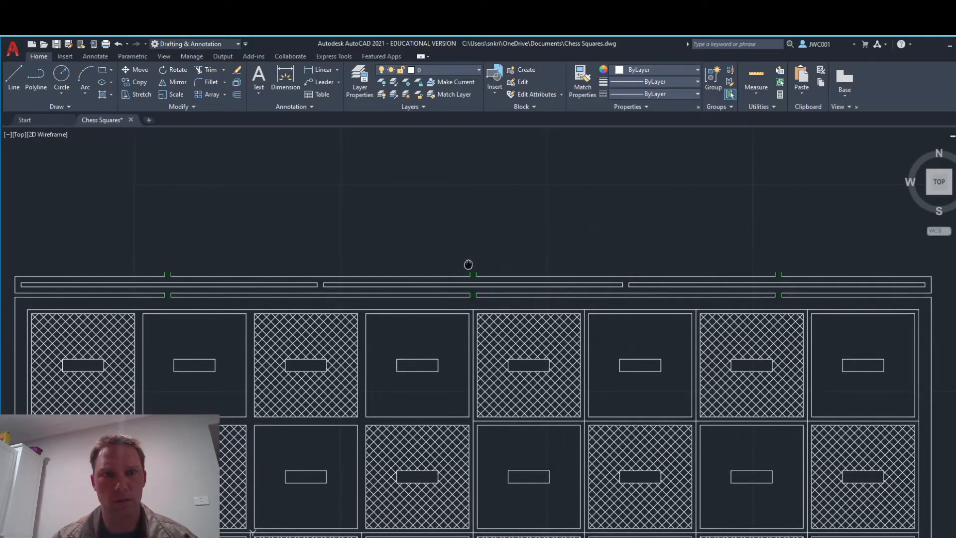
key("Escape")
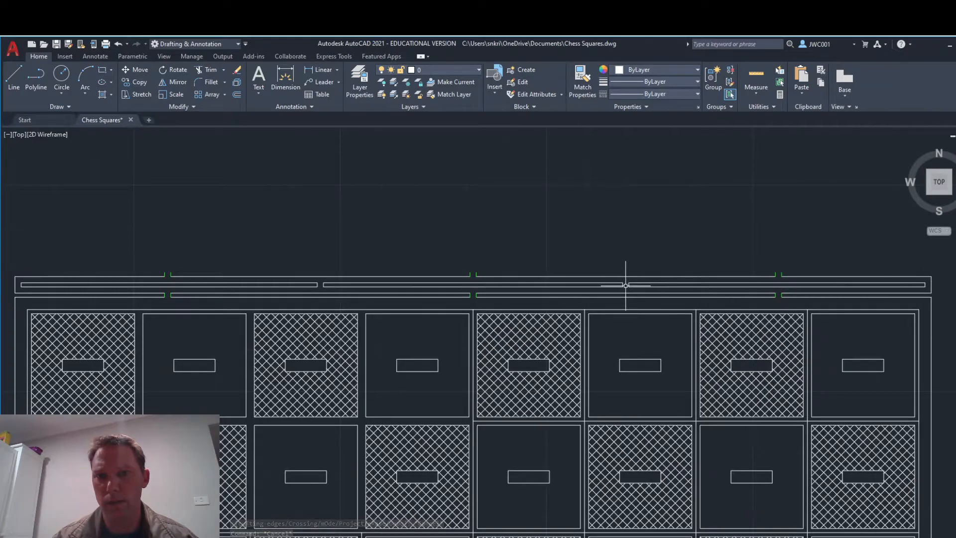
Join the upper strip's slots, top line pieces, copied end lines and outer side lines into polylines
left_click(323, 285)
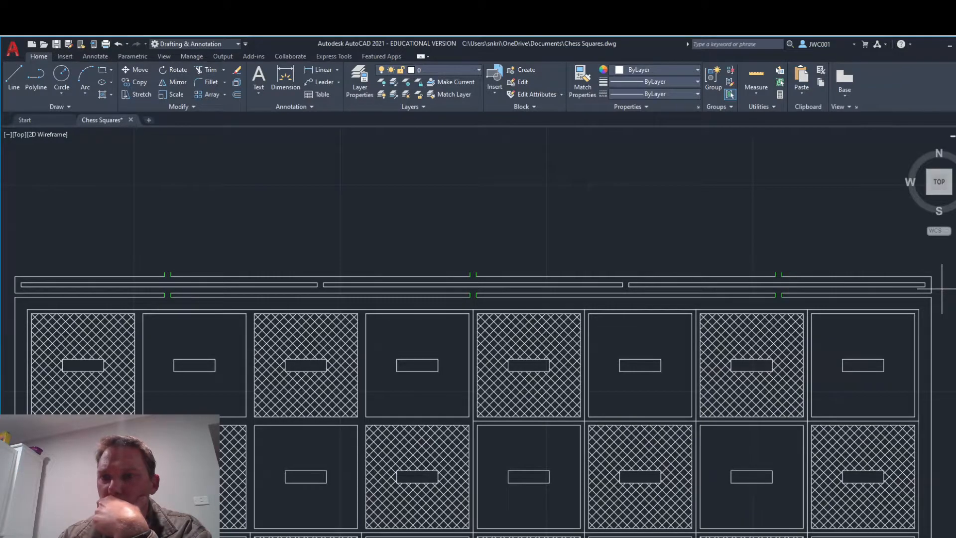
left_click(942, 288)
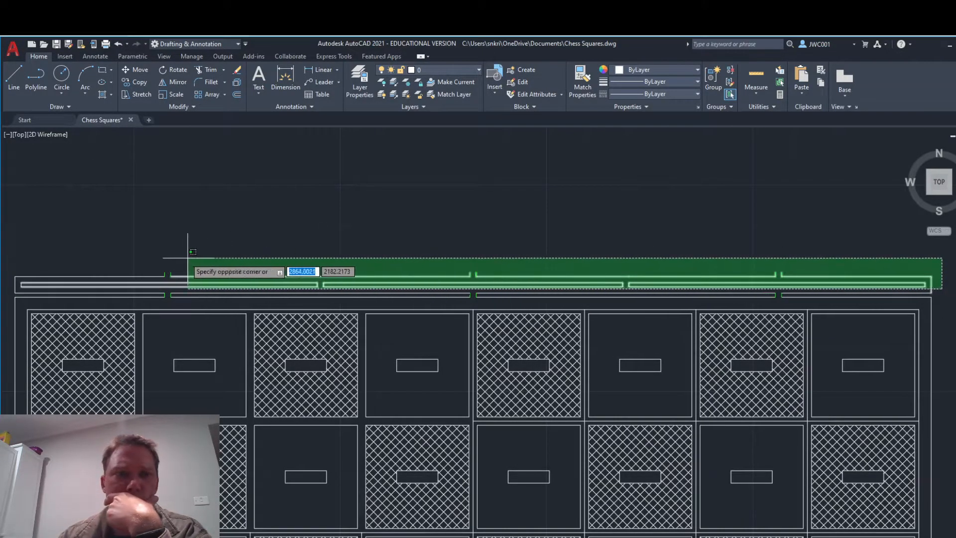
left_click(15, 253)
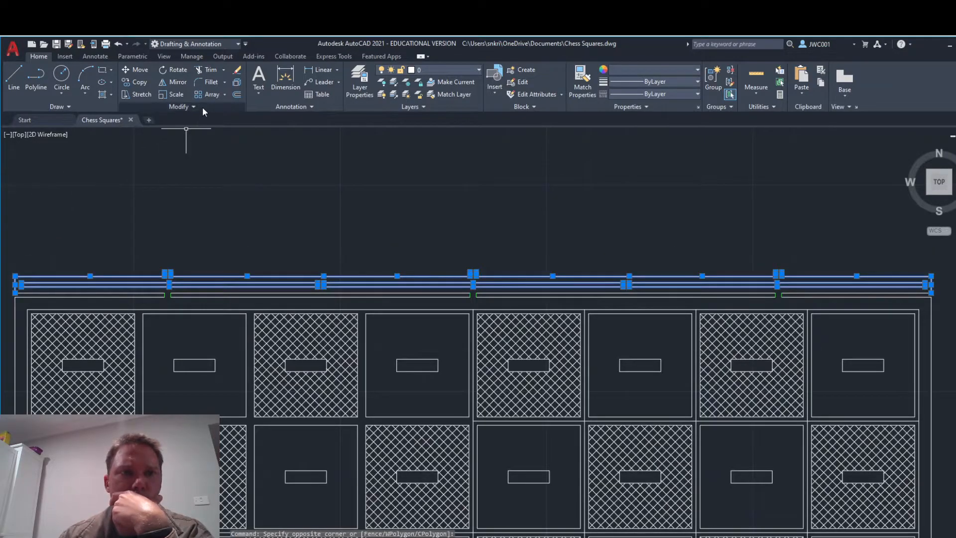
left_click(180, 107)
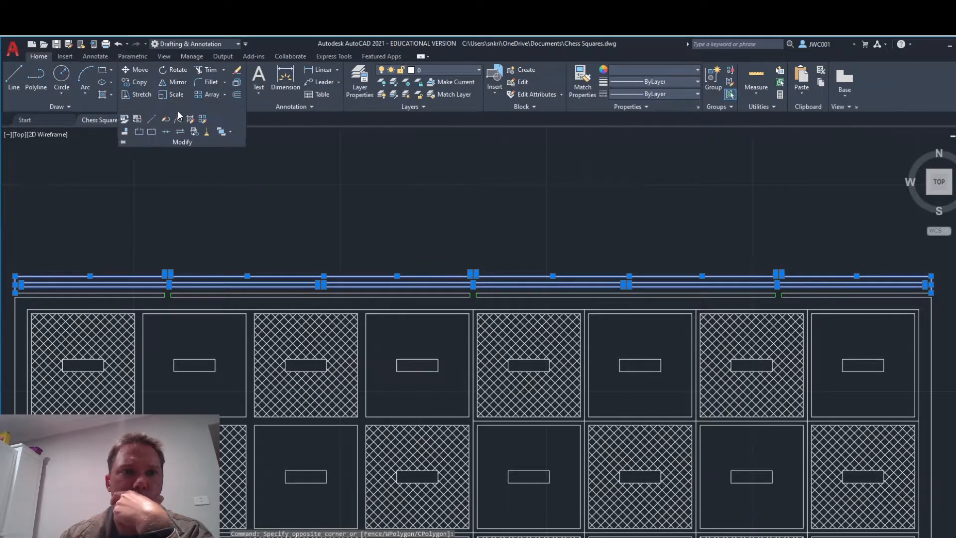
left_click(163, 133)
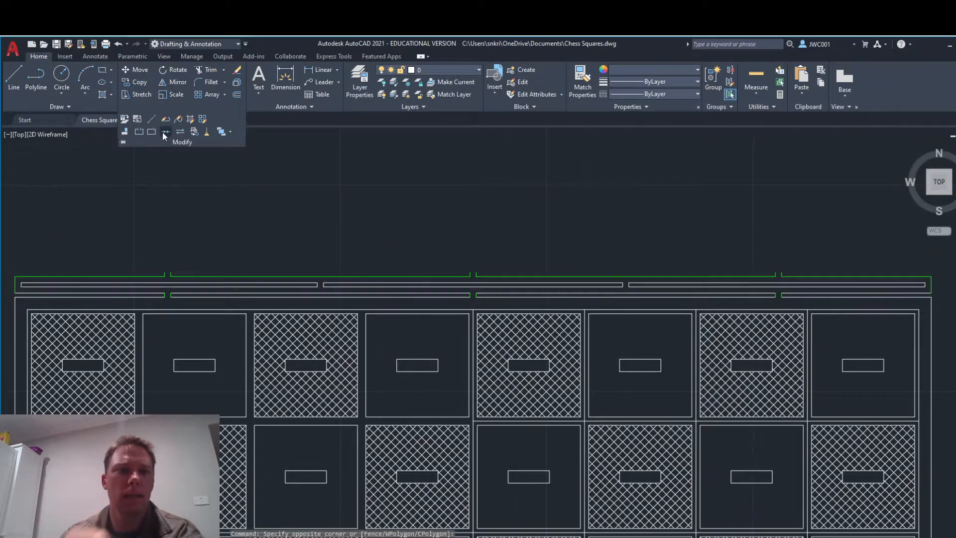
Copy the upper strip's outline polylines, slots and bottom line pieces straight up, placing the first three copies 5 units apart
left_click(169, 275)
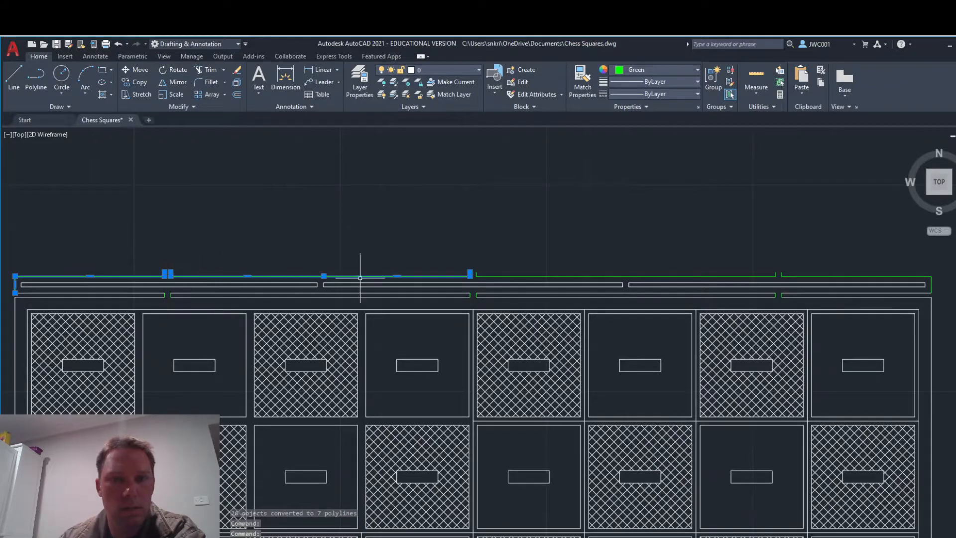
left_click(512, 276)
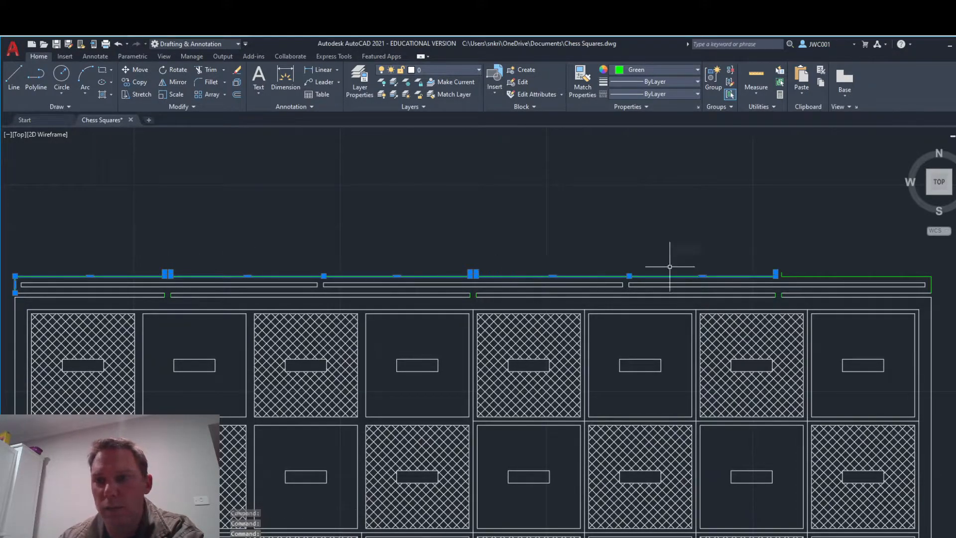
left_click(808, 275)
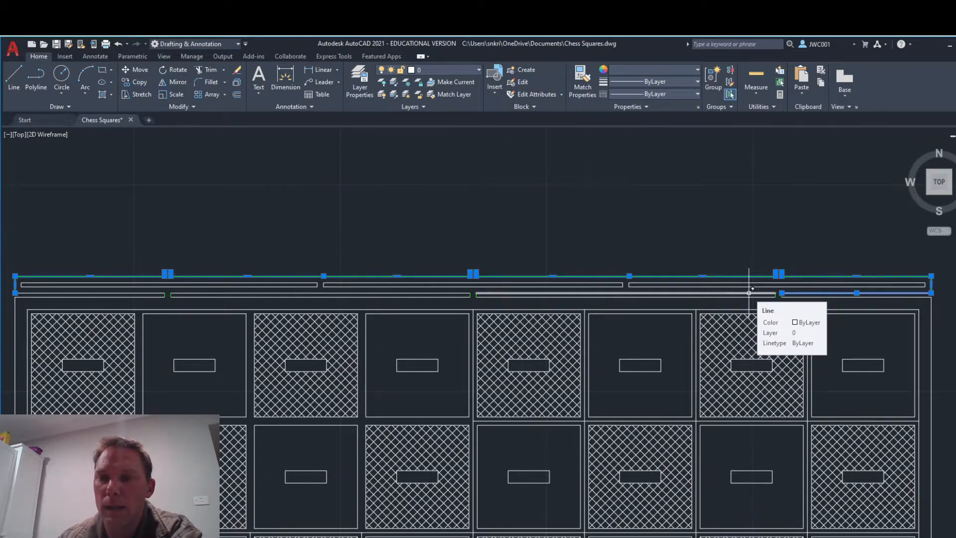
left_click(749, 293)
left_click(688, 284)
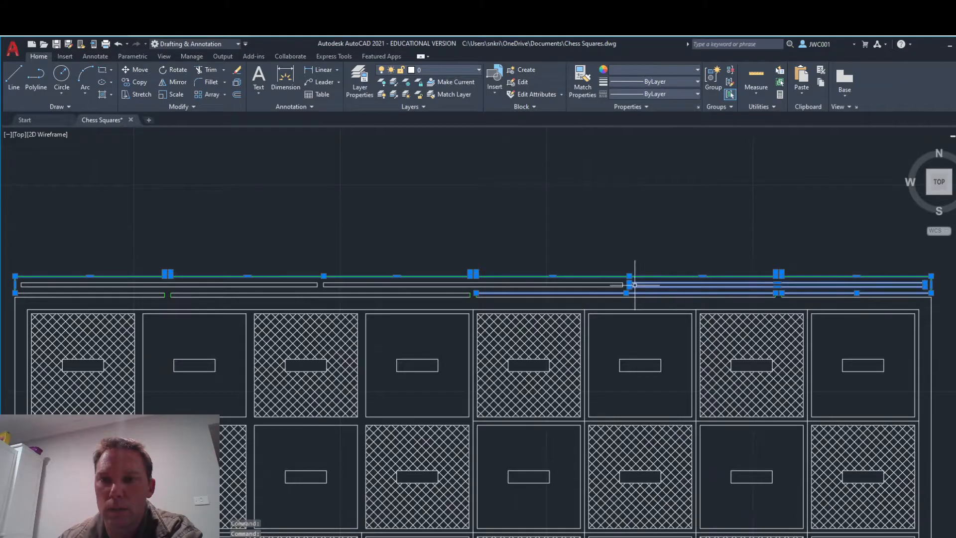
left_click(602, 285)
left_click(296, 284)
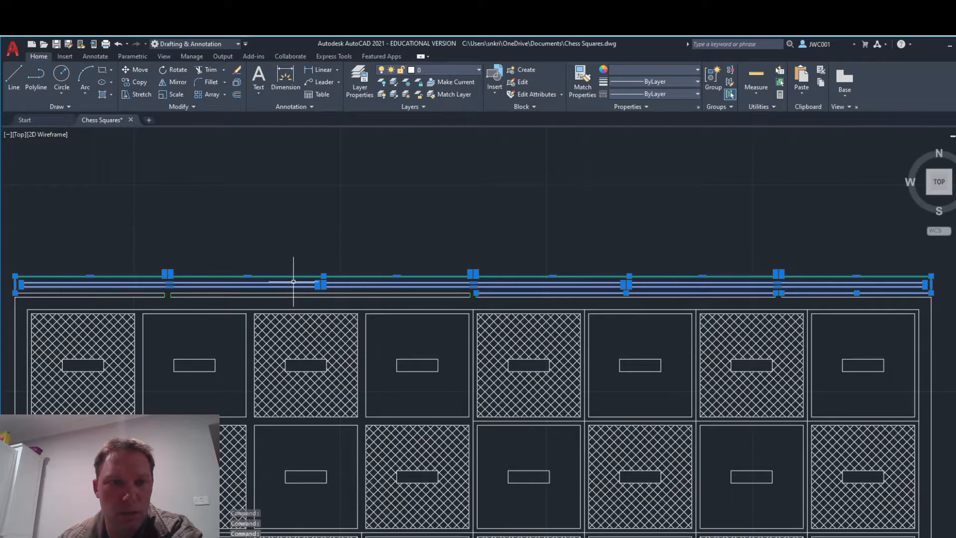
left_click(288, 293)
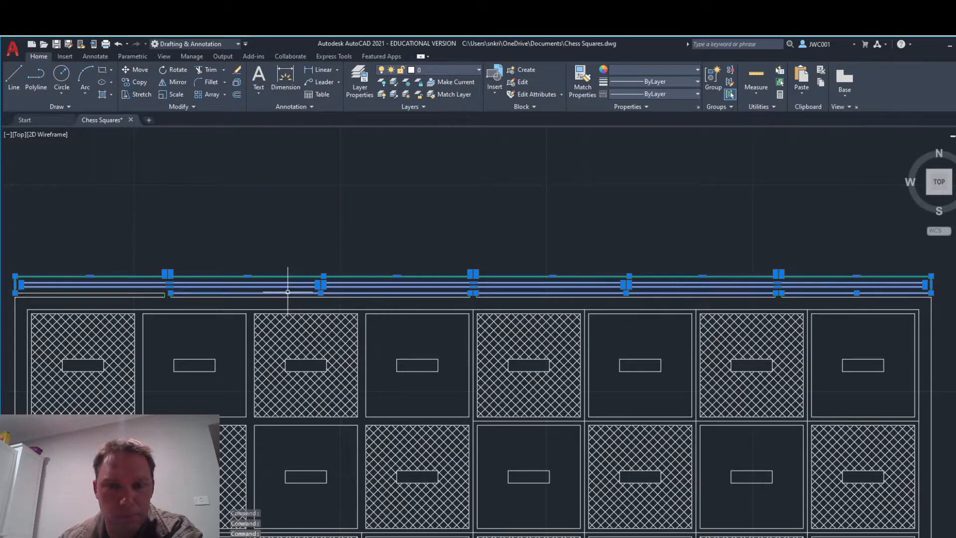
left_click(134, 292)
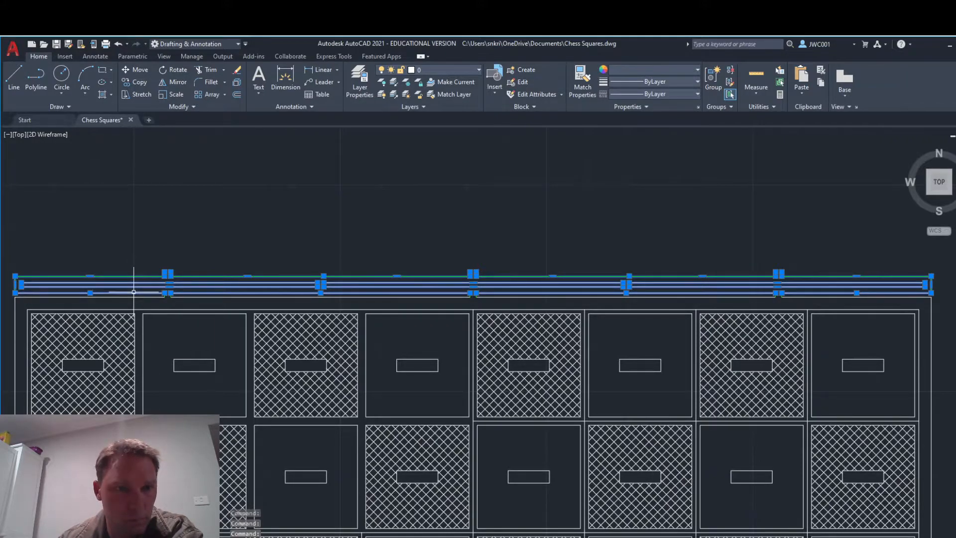
left_click(136, 82)
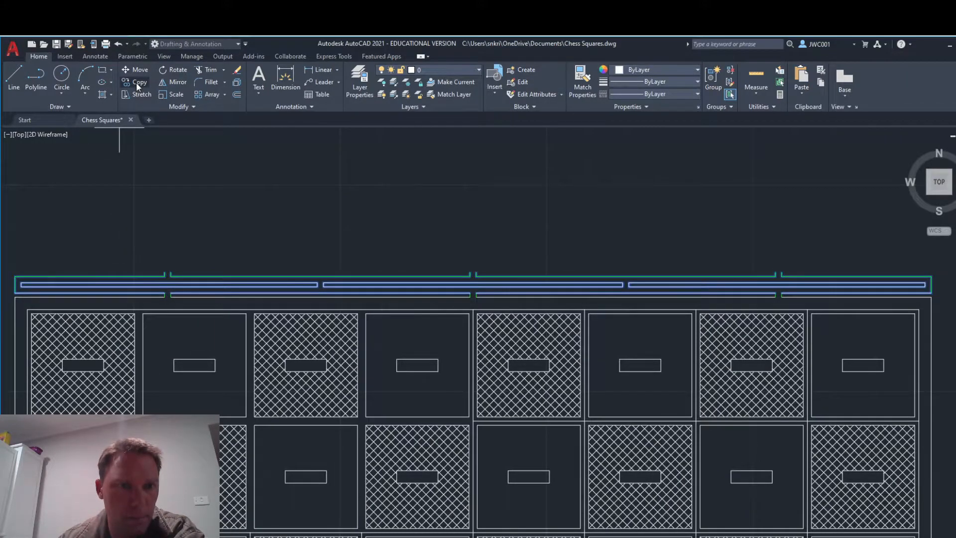
left_click(165, 292)
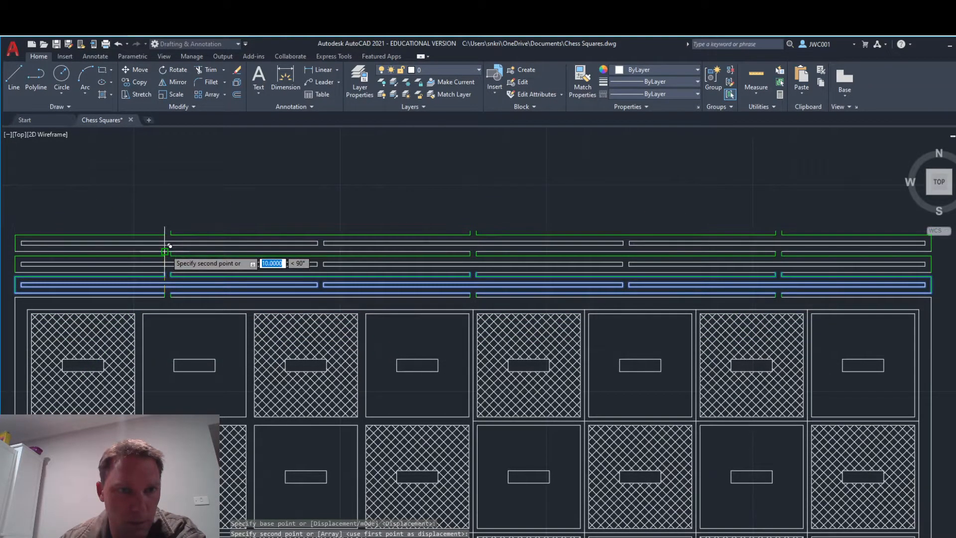
left_click(164, 250)
left_click(164, 231)
Keep placing strip copies straight up at 20, 25, 30 units and onward in 5-unit steps until twelve strips are stacked
type("20")
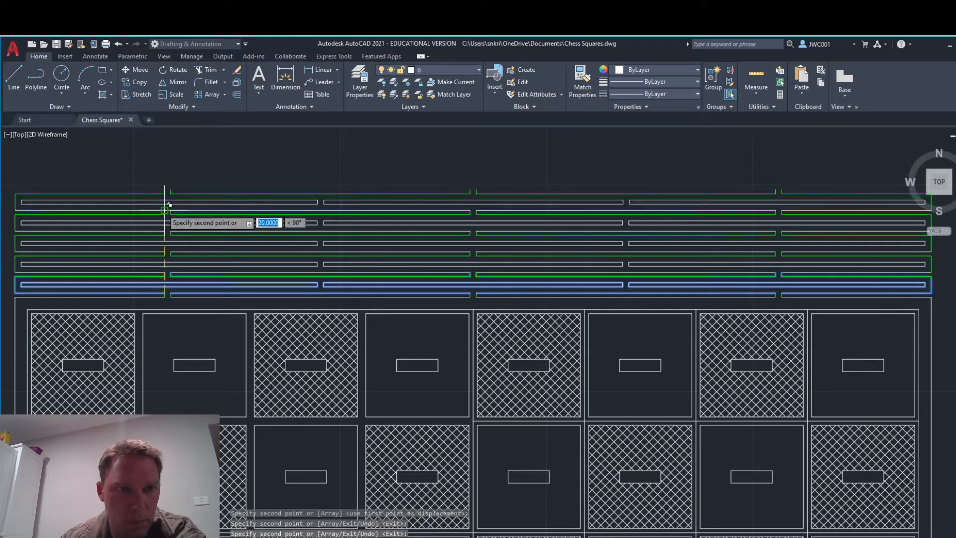
key("Return")
type("25.6731")
key("Return")
type("30")
key("Return")
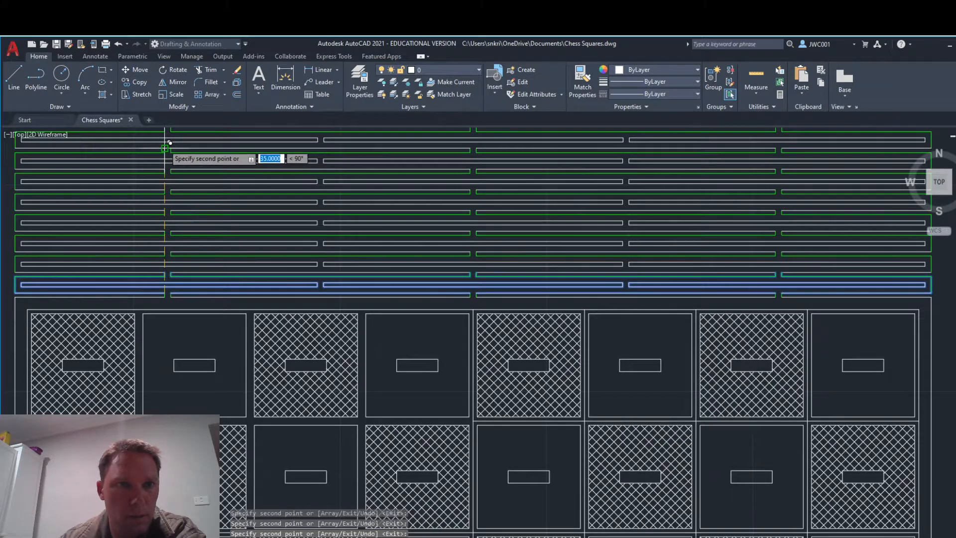
scroll(169, 143, "down", 5)
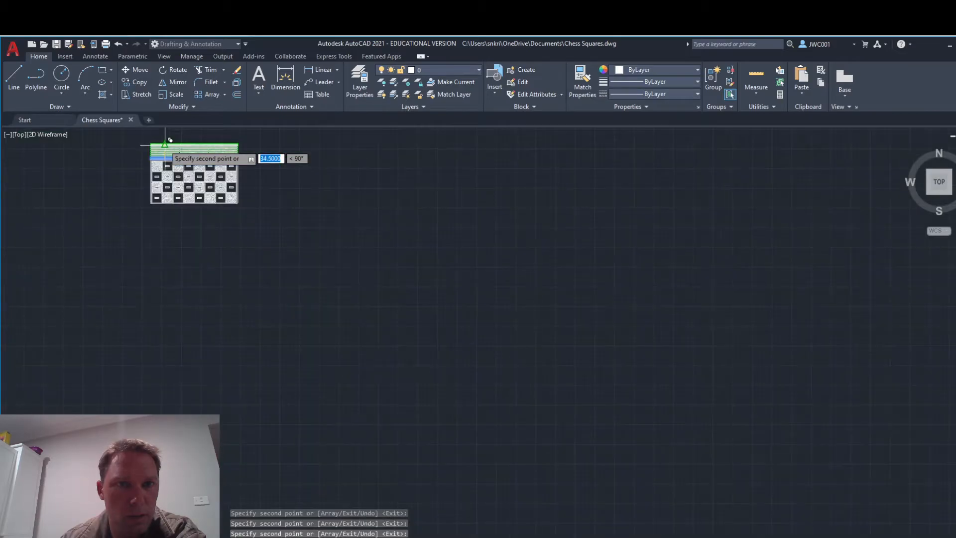
scroll(170, 137, "up", 8)
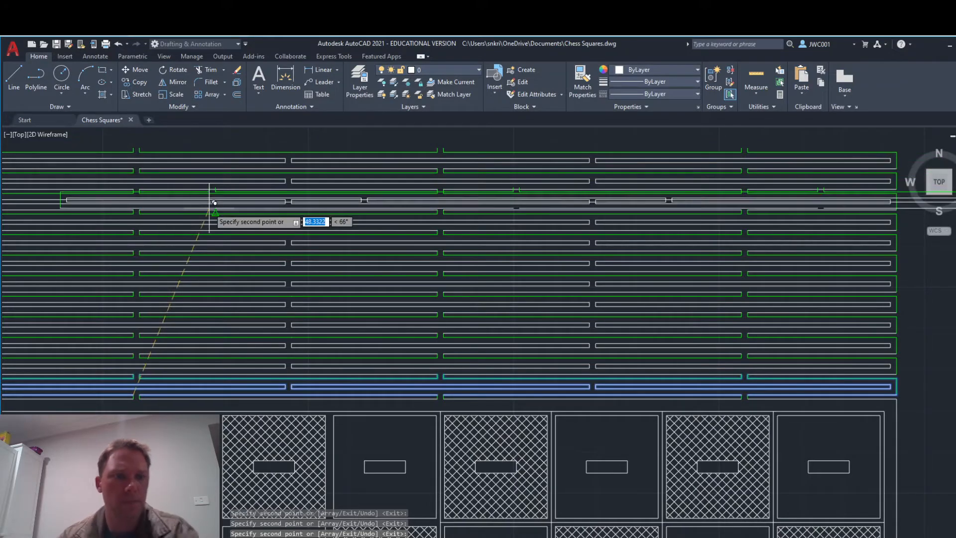
key("Escape")
scroll(209, 203, "down", 2)
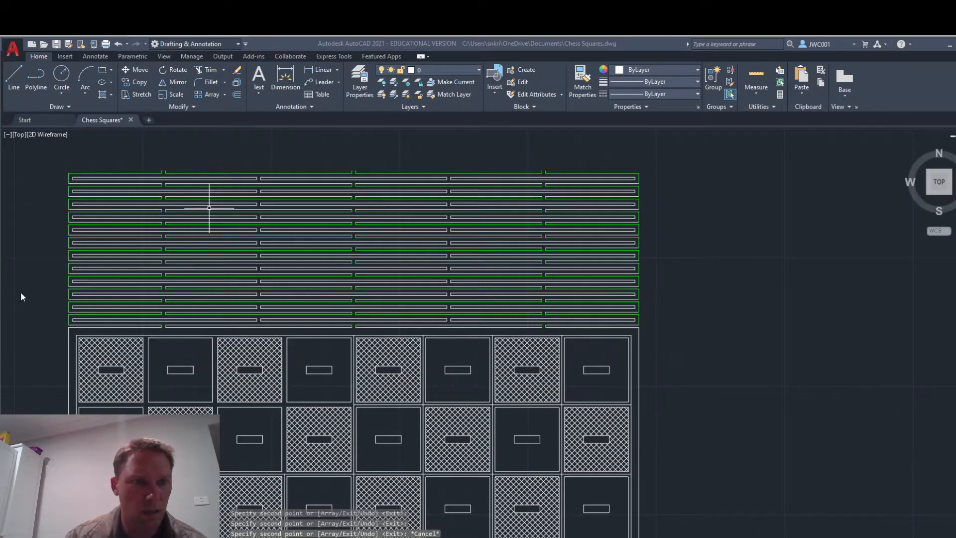
scroll(24, 290, "up", 2)
scroll(50, 263, "down", 2)
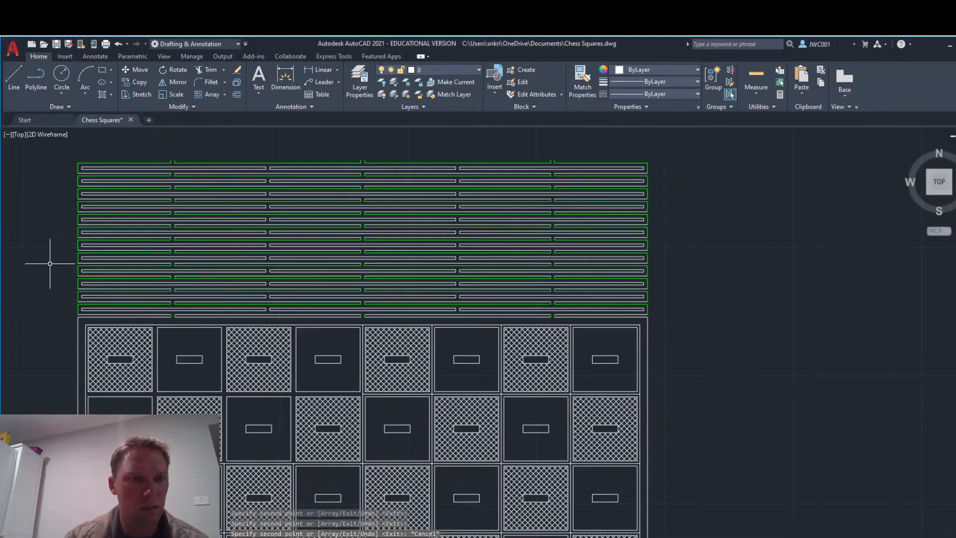
scroll(49, 155, "up", 2)
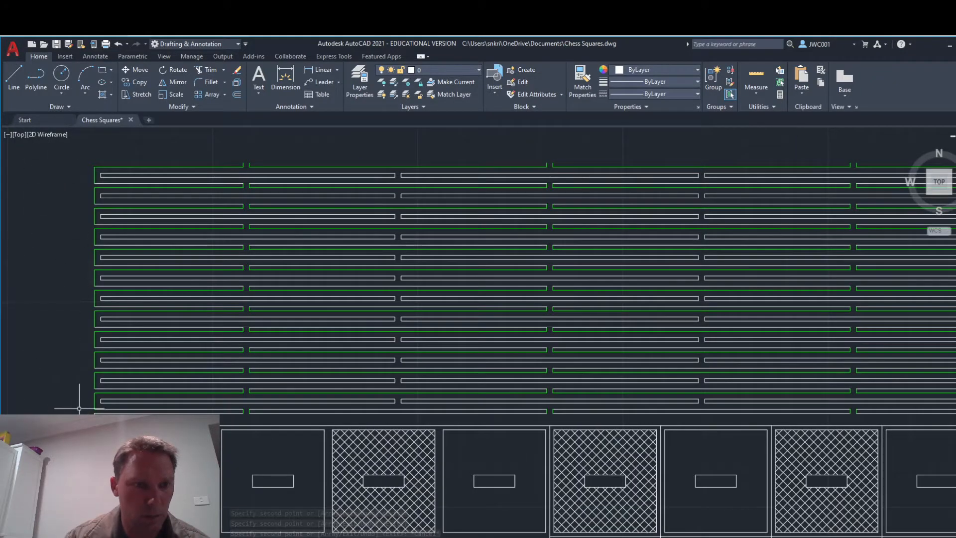
Draw check lines 3 units left and 60 units up from the strip stack's lower-left corner, and erase them
left_click(14, 90)
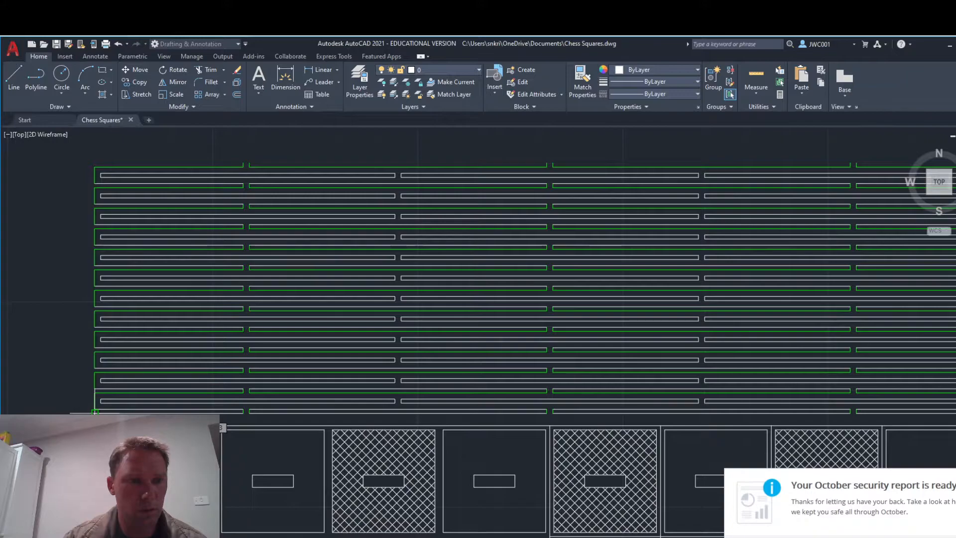
left_click(94, 411)
type("3")
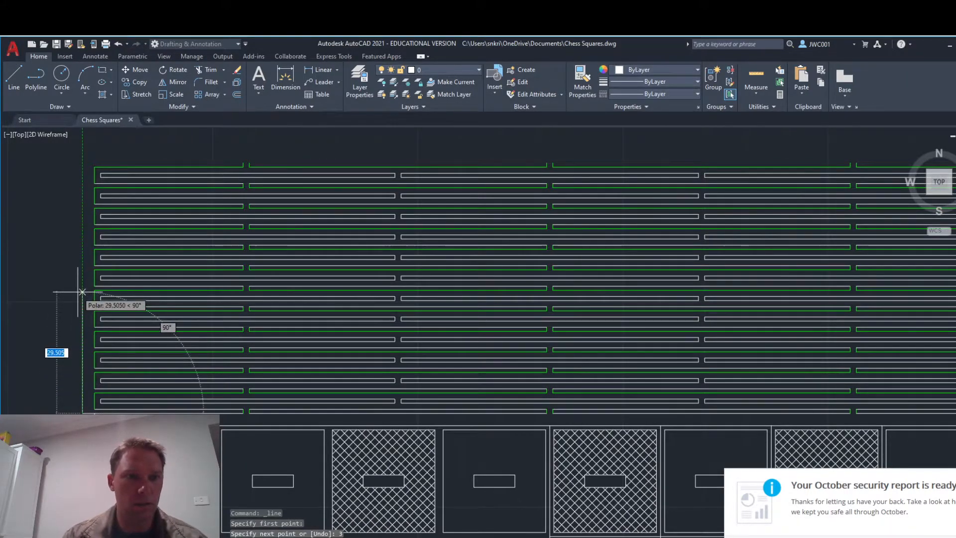
type("60")
key("Return")
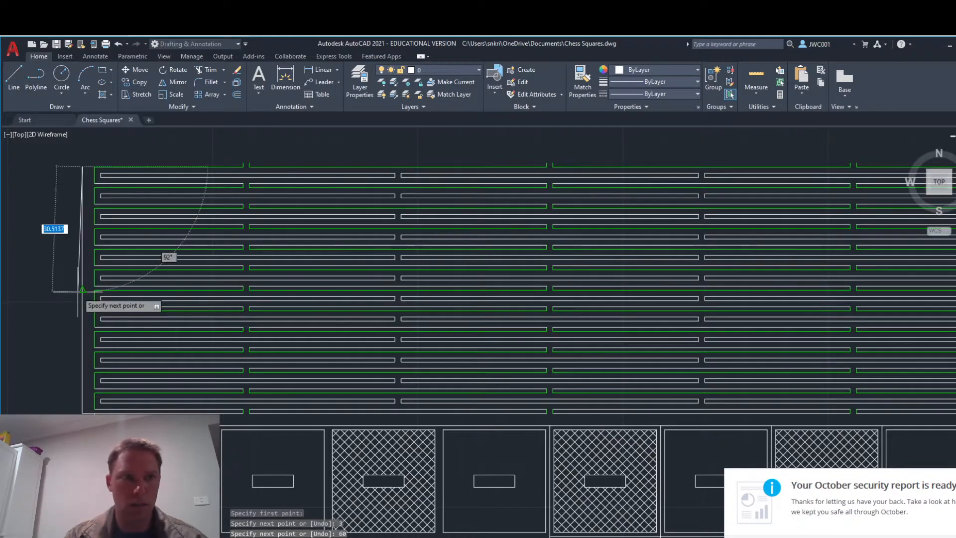
key("Escape")
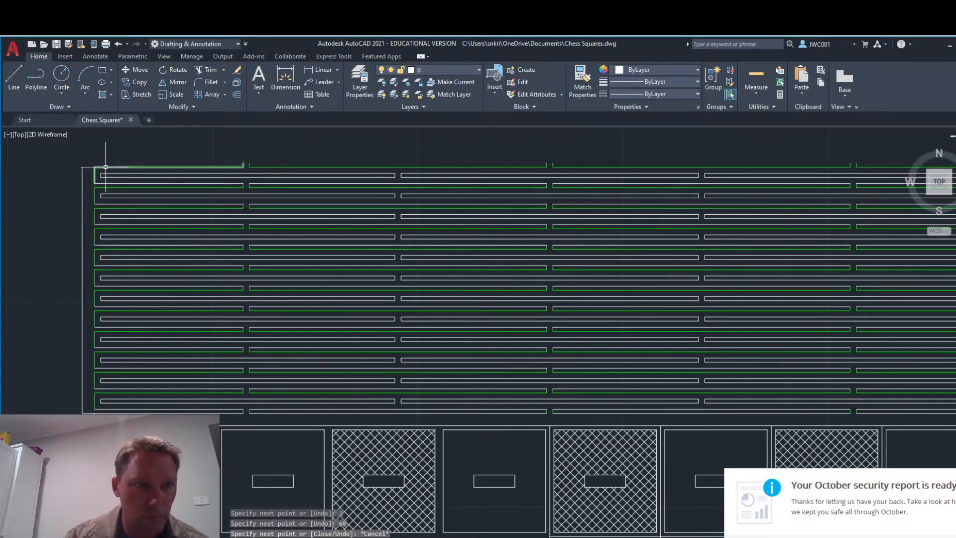
left_click(91, 413)
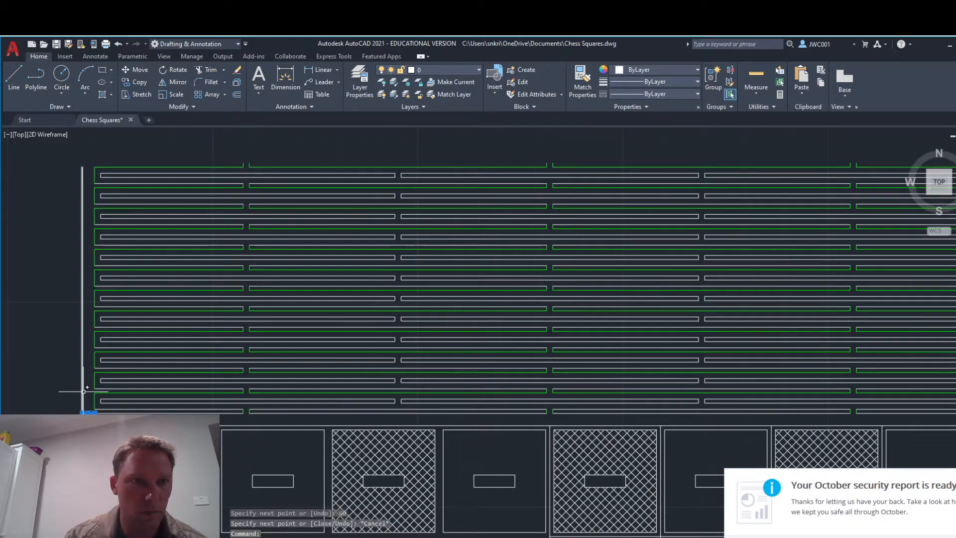
left_click(83, 391)
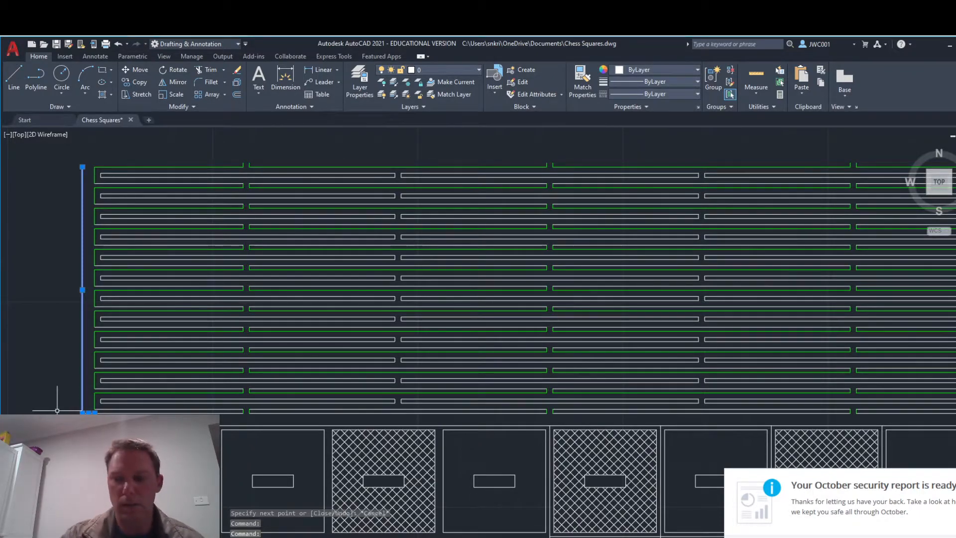
key("Delete")
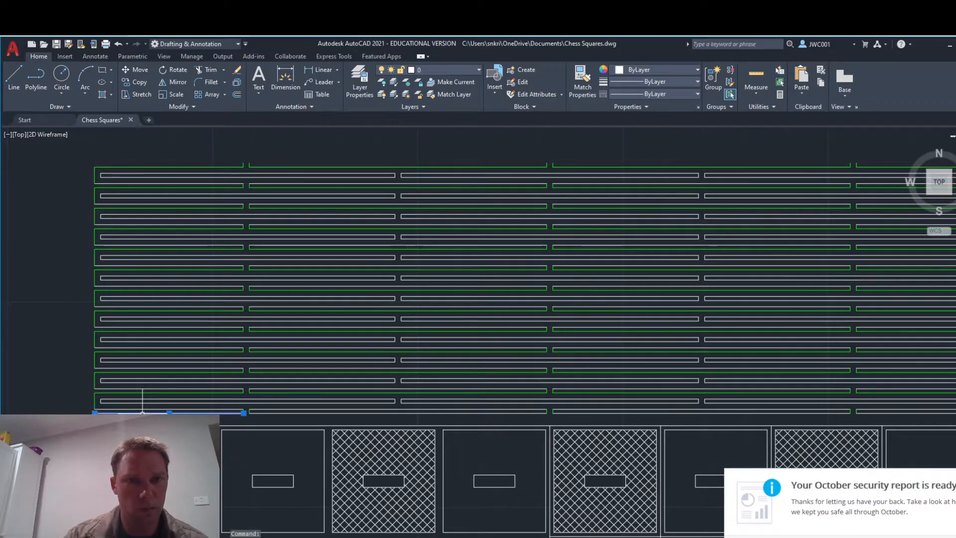
Copy the four line pieces along the strip stack's bottom edge straight up 61 units onto the topmost slot ends
left_click(309, 412)
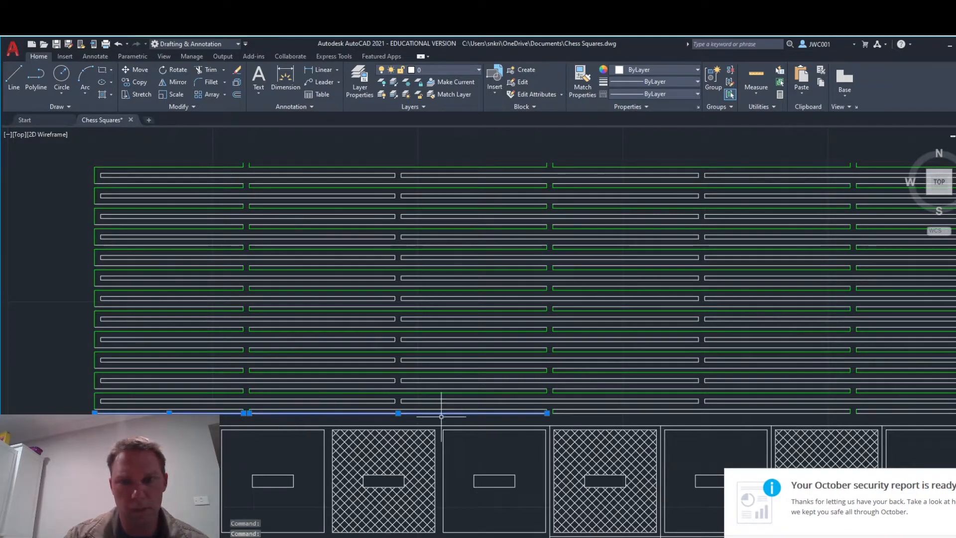
left_click(588, 413)
left_click(907, 413)
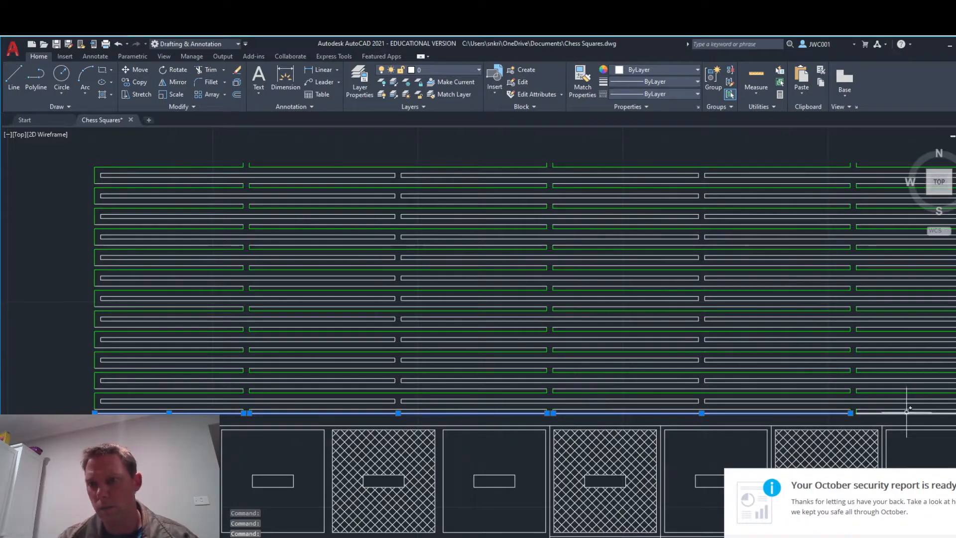
left_click(126, 83)
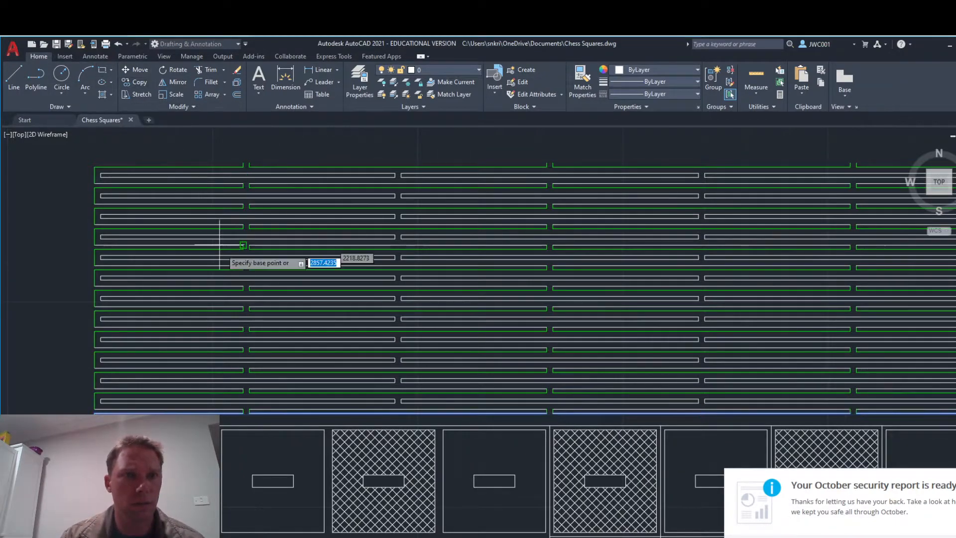
left_click(244, 413)
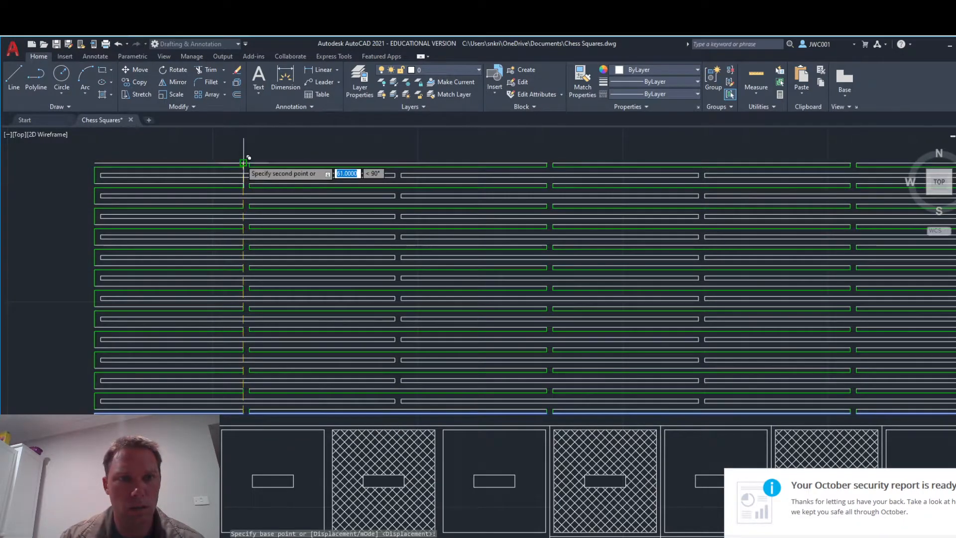
scroll(310, 258, "down", 2)
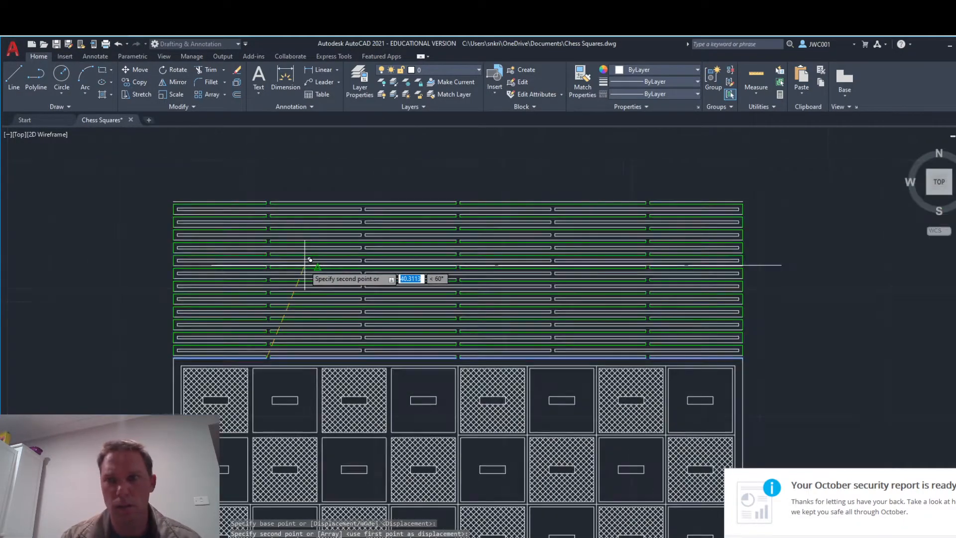
left_click(359, 148)
key("Escape")
scroll(361, 160, "up", 4)
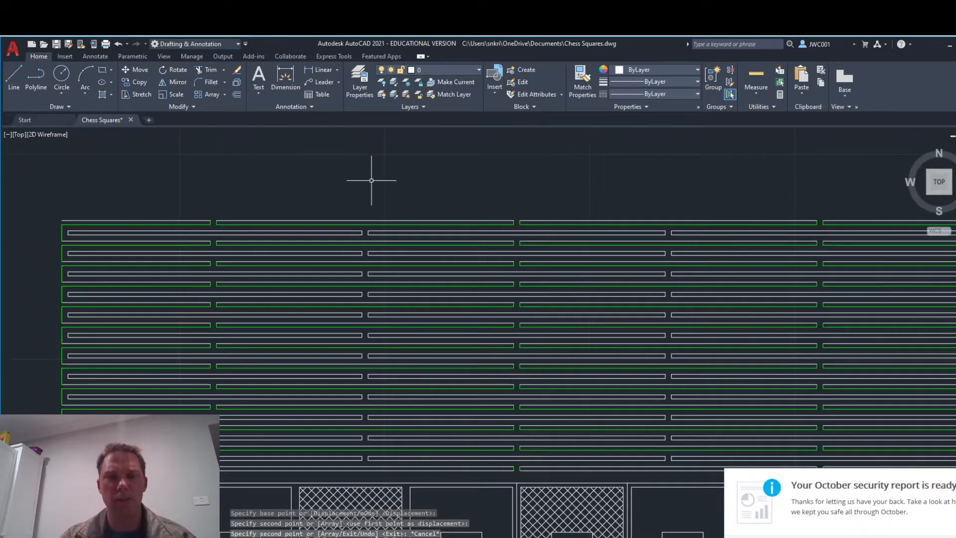
scroll(372, 181, "down", 2)
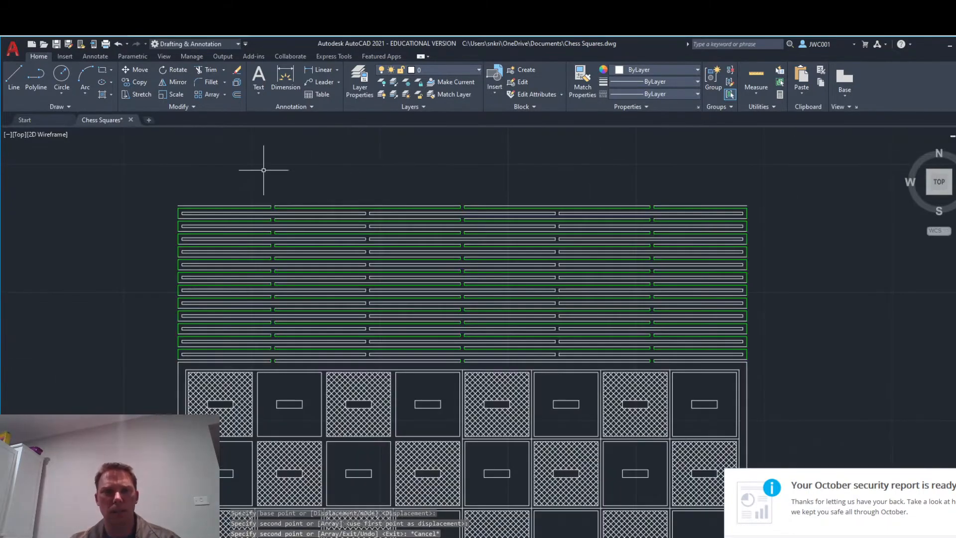
Select the whole stack of strips above the board and set layer 0's colour to white
left_click(135, 157)
left_click(858, 371)
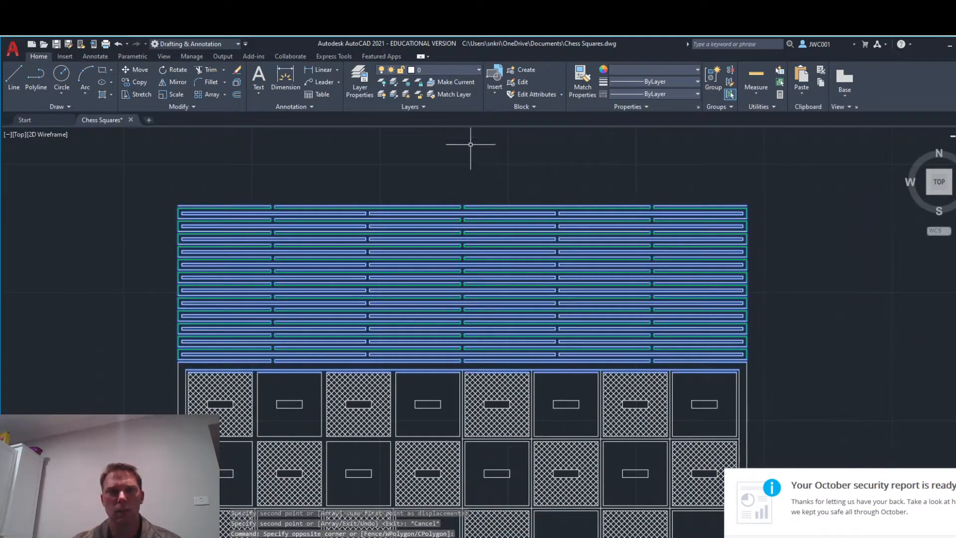
left_click(468, 68)
left_click(413, 81)
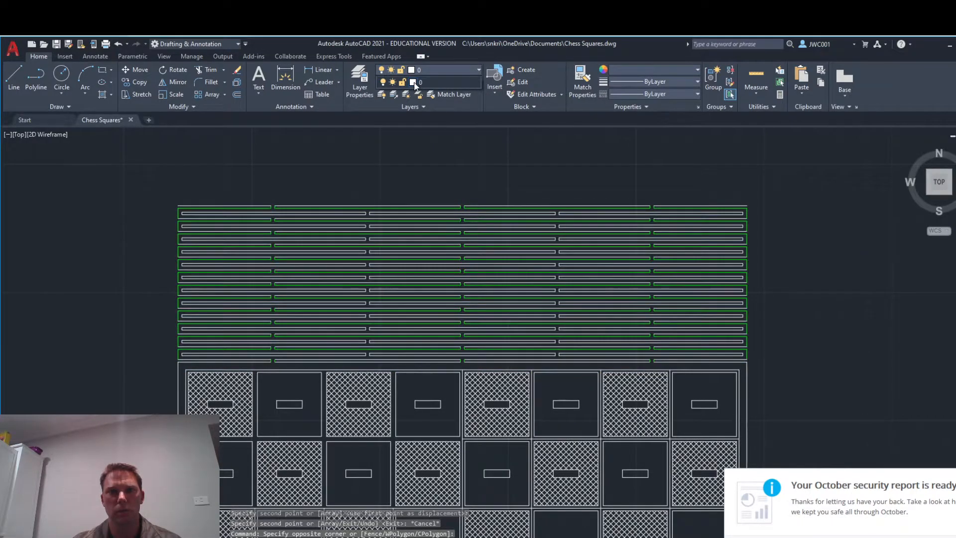
left_click(365, 278)
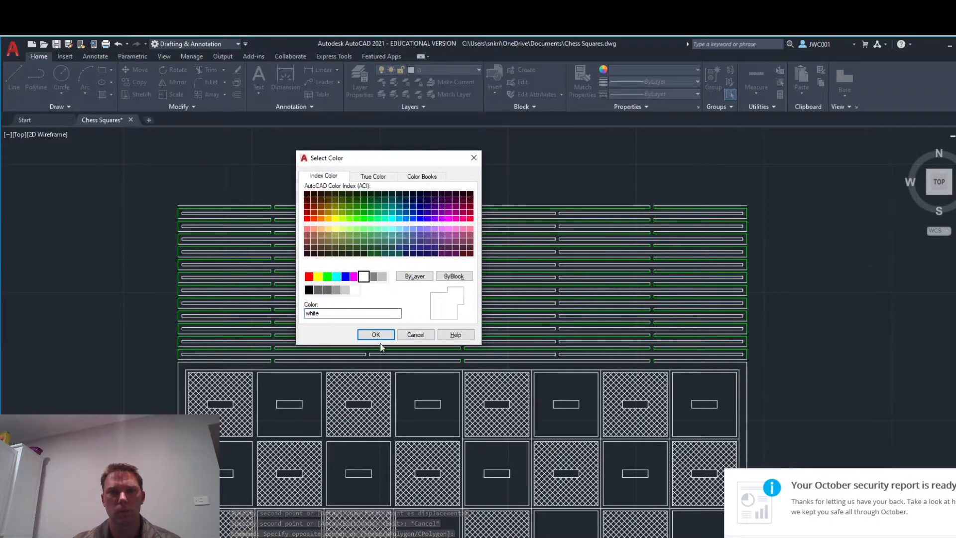
left_click(376, 335)
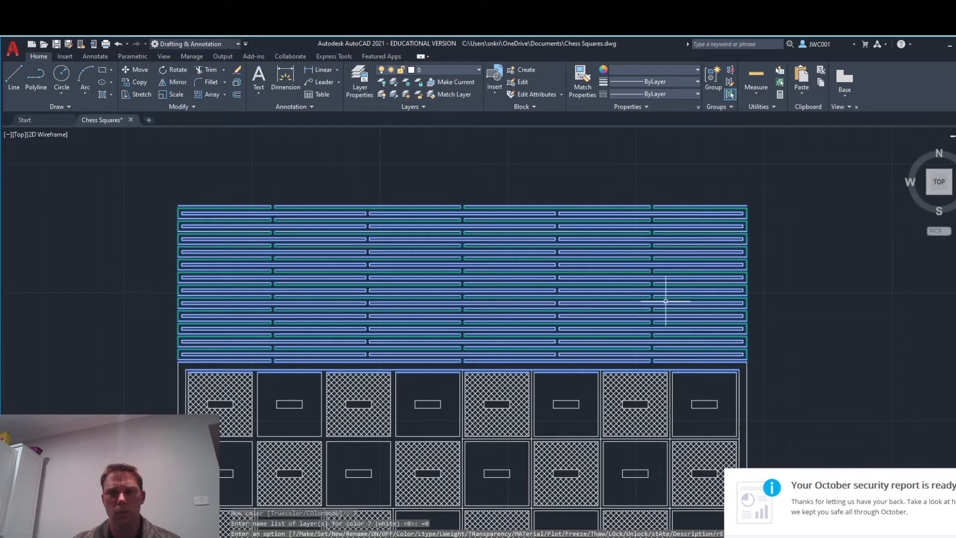
Set the colour of the selected strips above the board to ByBlock and clear the selection
left_click(684, 70)
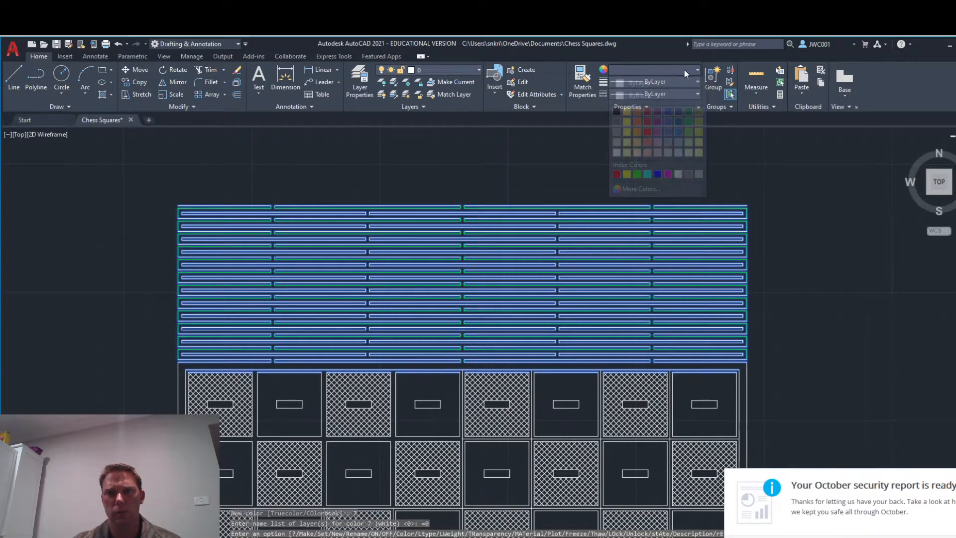
left_click(620, 95)
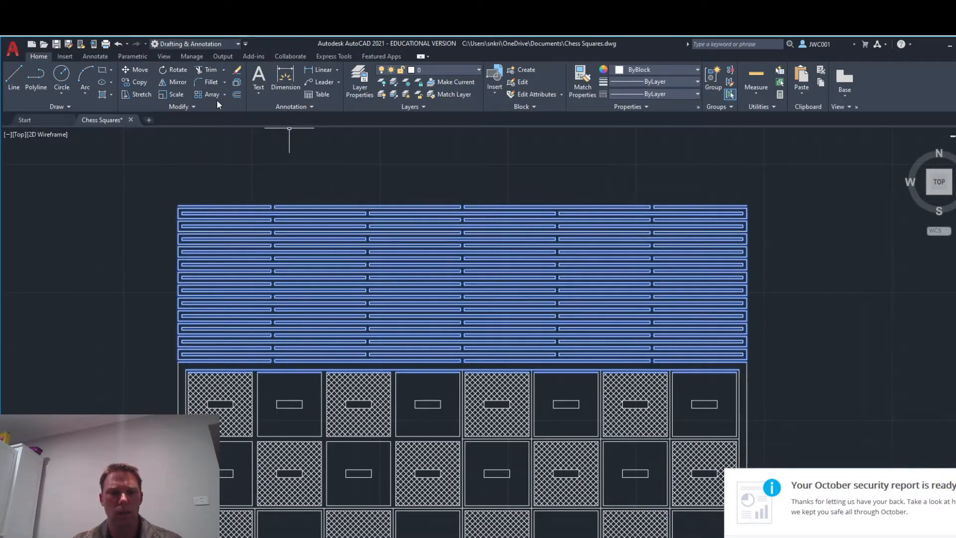
key("Escape")
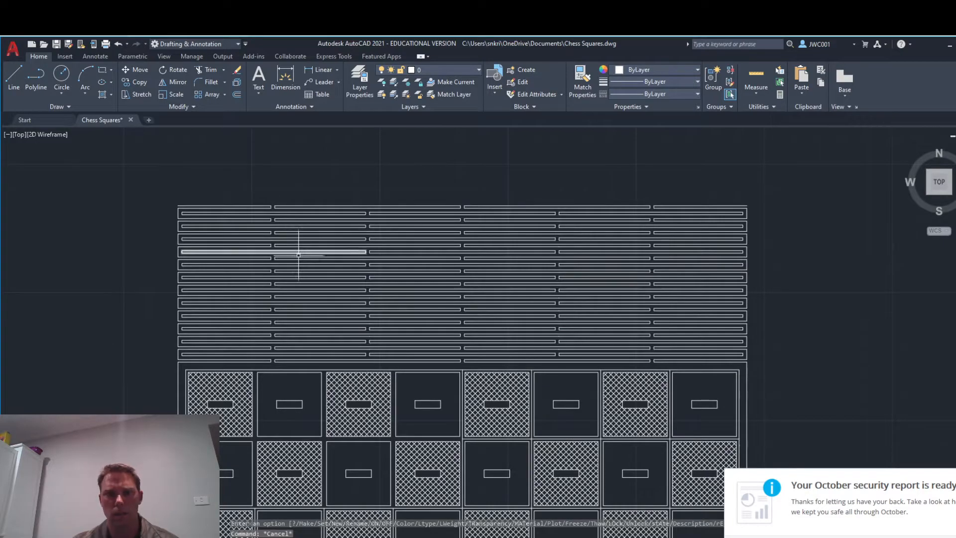
Erase the eight divider lines around the fifth to seventh squares of the board's top two rows
scroll(504, 215, "down", 2)
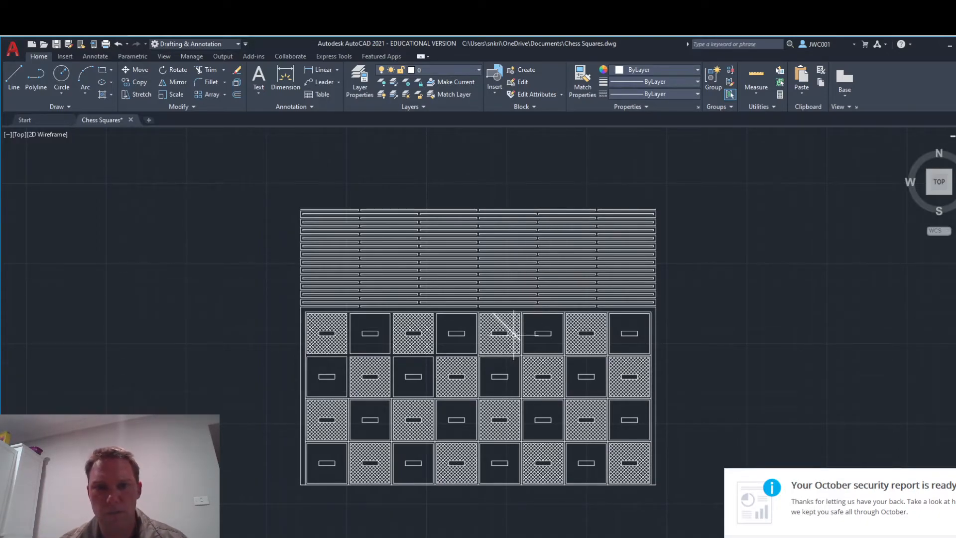
scroll(514, 335, "up", 5)
left_click(369, 372)
left_click(367, 435)
left_click(399, 414)
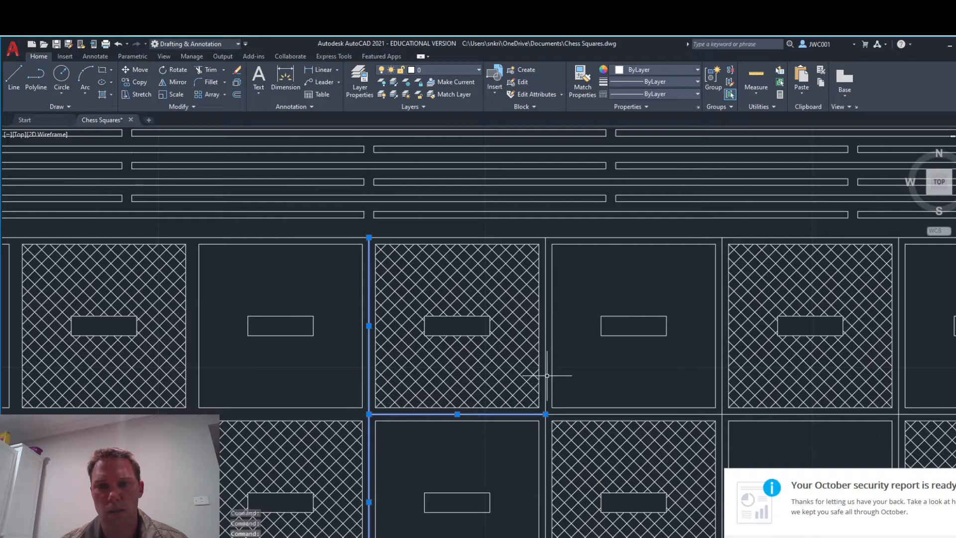
left_click(546, 374)
left_click(557, 414)
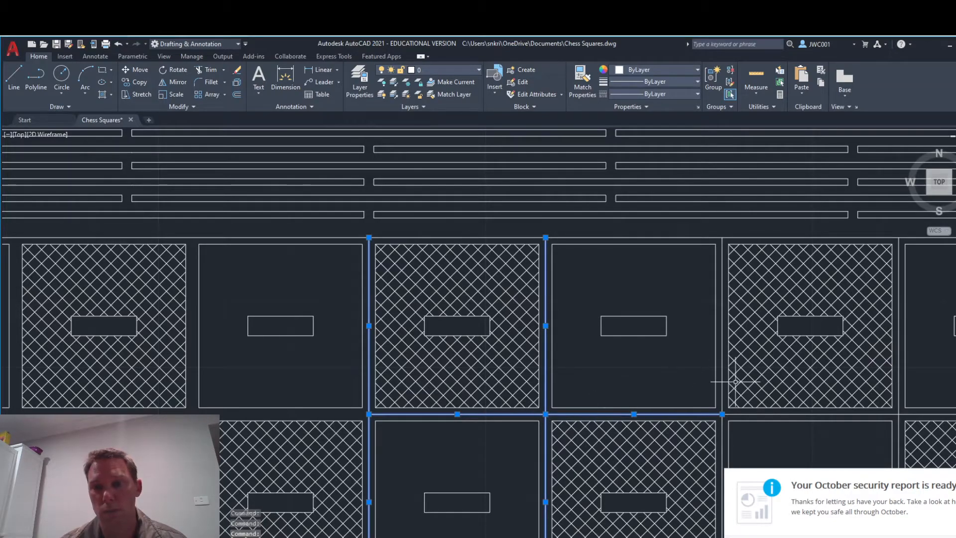
left_click(723, 373)
left_click(749, 413)
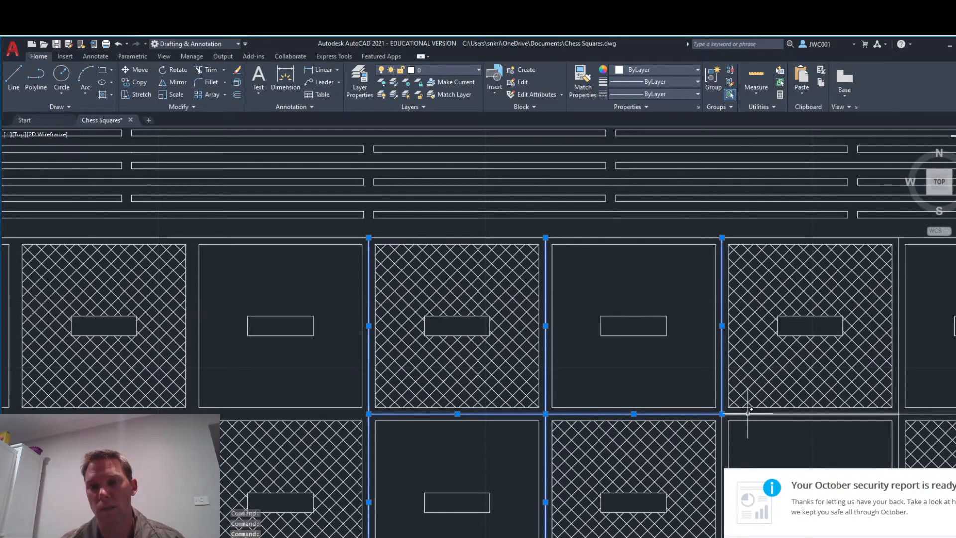
key("Delete")
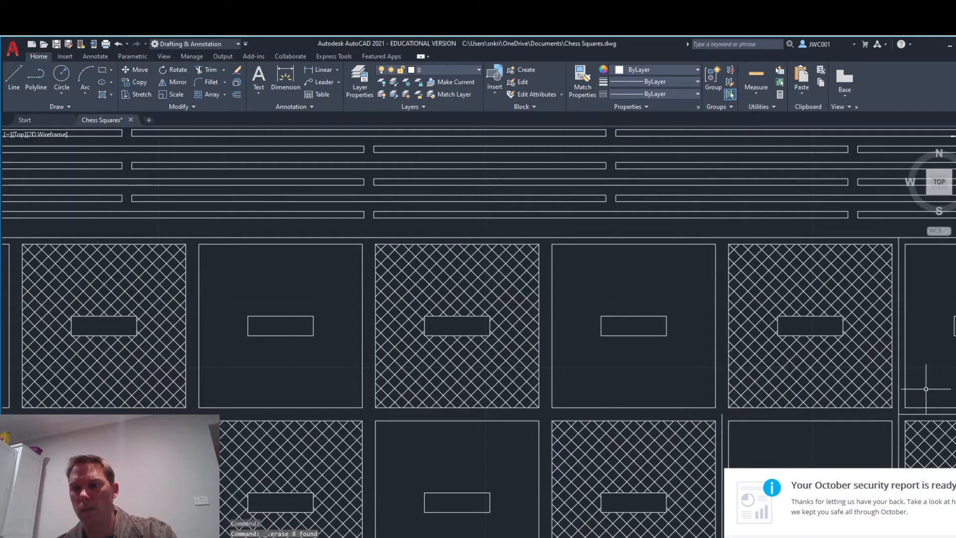
Erase the four leftover divider lines near the right end of the board's top two rows
left_click(722, 421)
left_click(900, 377)
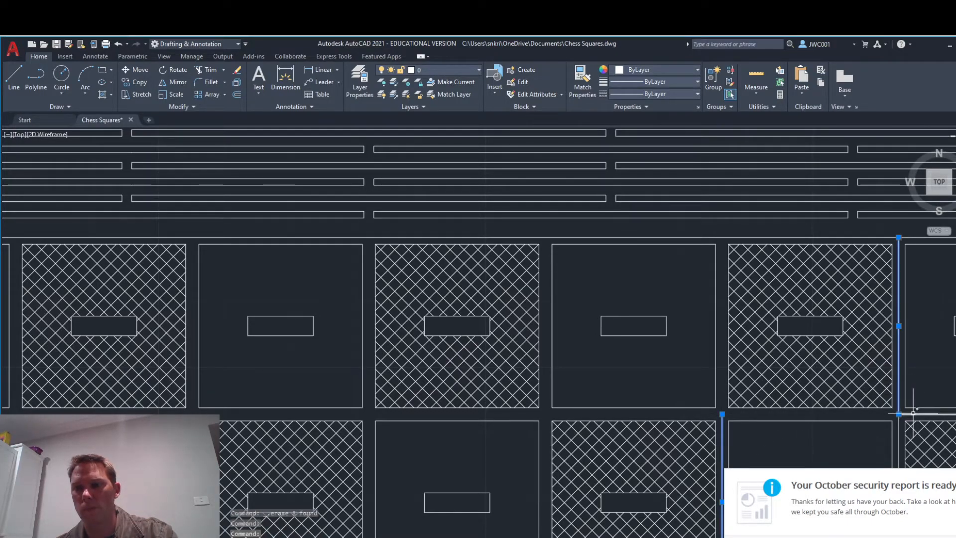
key("Delete")
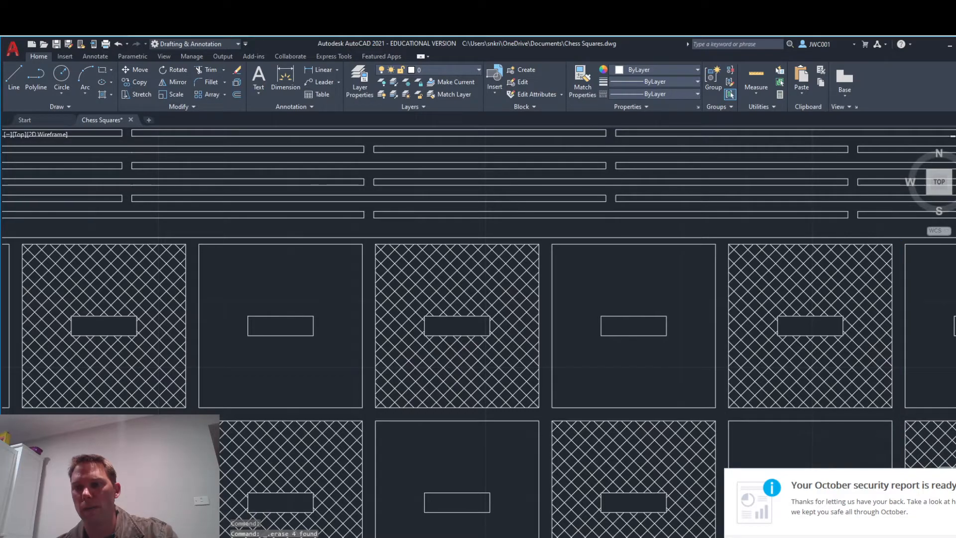
Erase the five horizontal divider segments between the second and third rows, from the fourth to the eighth column
mouse_move(870, 422)
middle_mouse_down()
mouse_move(719, 395)
mouse_move(555, 384)
mouse_move(579, 360)
mouse_move(610, 258)
middle_mouse_up()
mouse_move(464, 409)
middle_mouse_down()
mouse_move(571, 254)
mouse_move(511, 210)
middle_mouse_up()
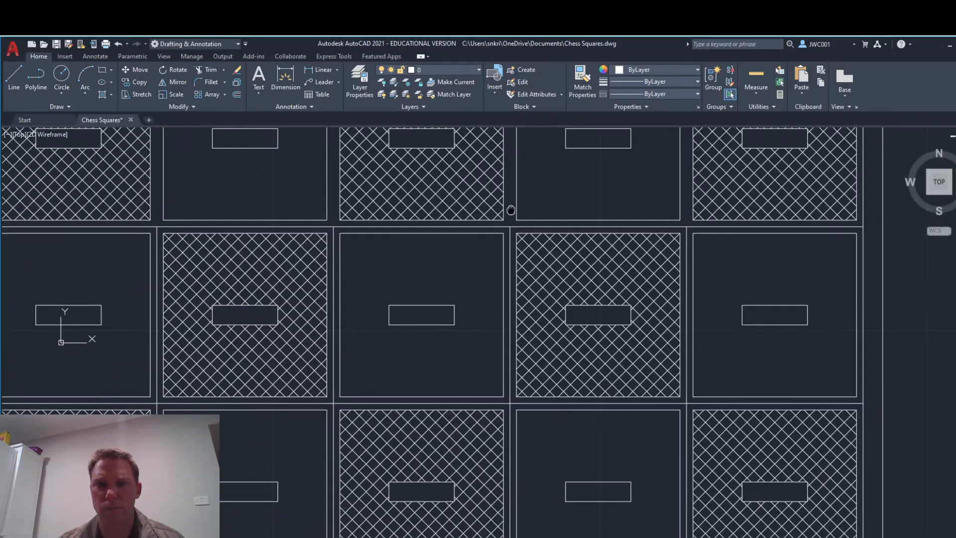
left_click(690, 226)
left_click(660, 227)
left_click(477, 226)
left_click(295, 226)
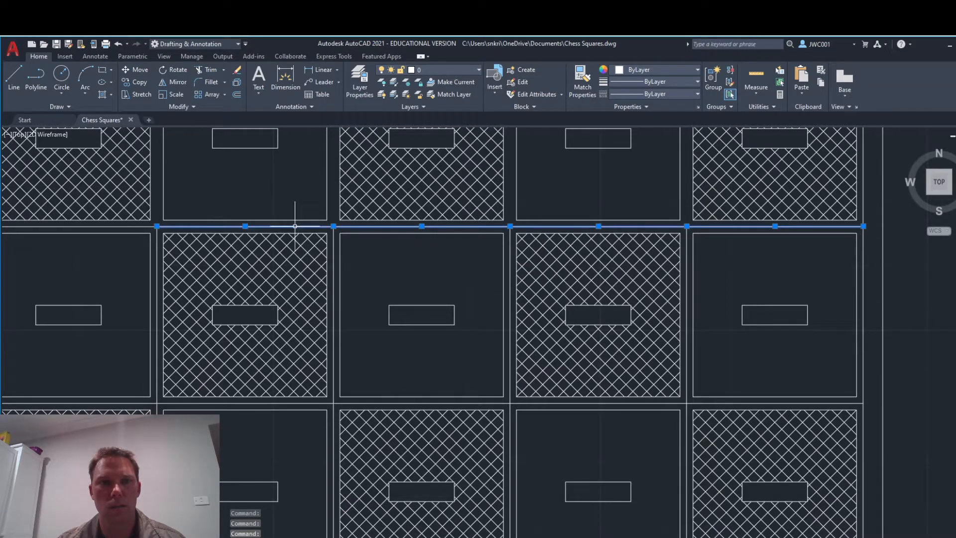
left_click(139, 226)
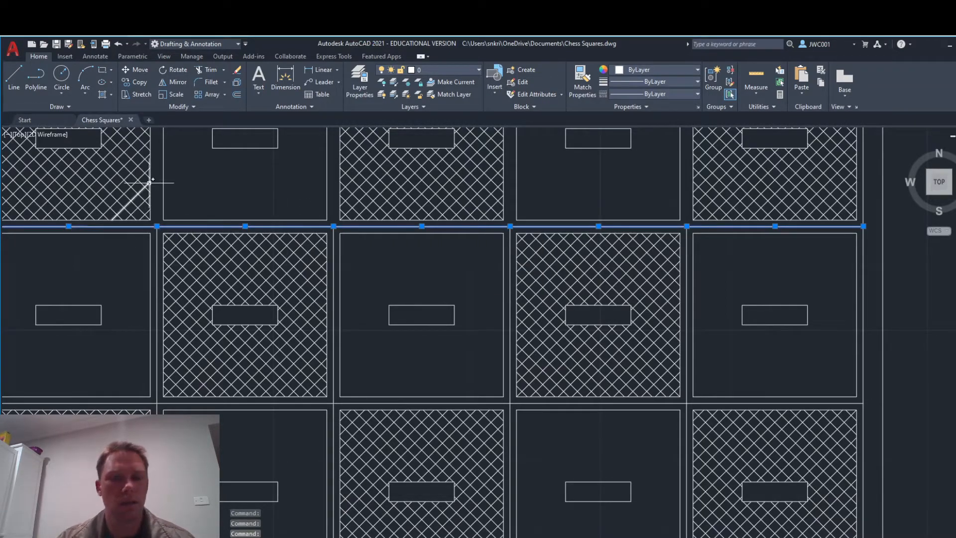
key("Delete")
Erase the third row's four rightmost vertical dividers and the two rightmost horizontal segments beneath that row
left_click(156, 246)
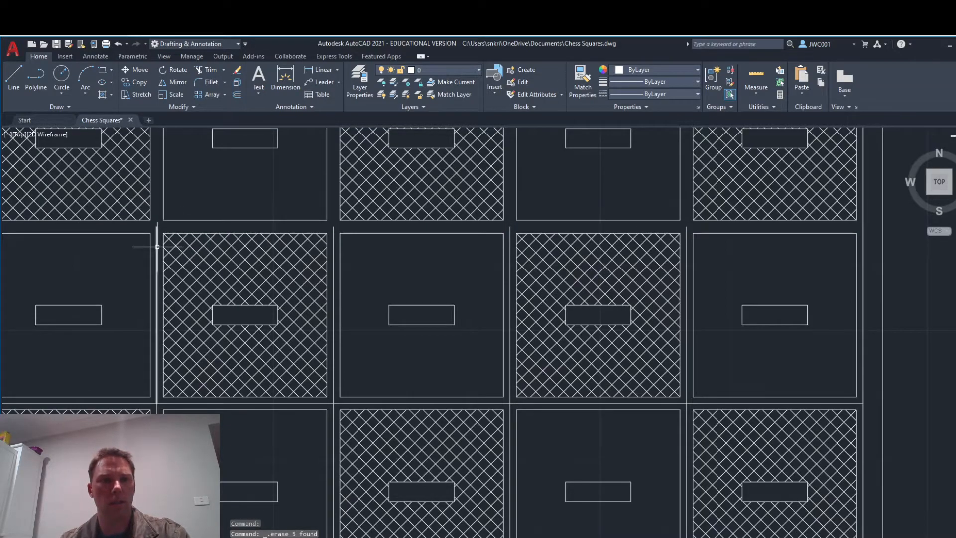
left_click(332, 254)
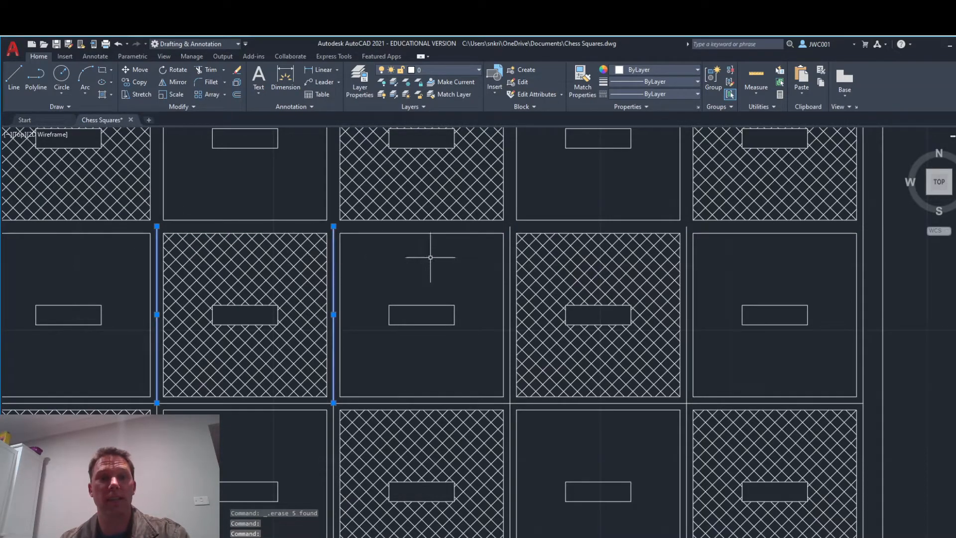
left_click(510, 252)
left_click(688, 262)
left_click(739, 402)
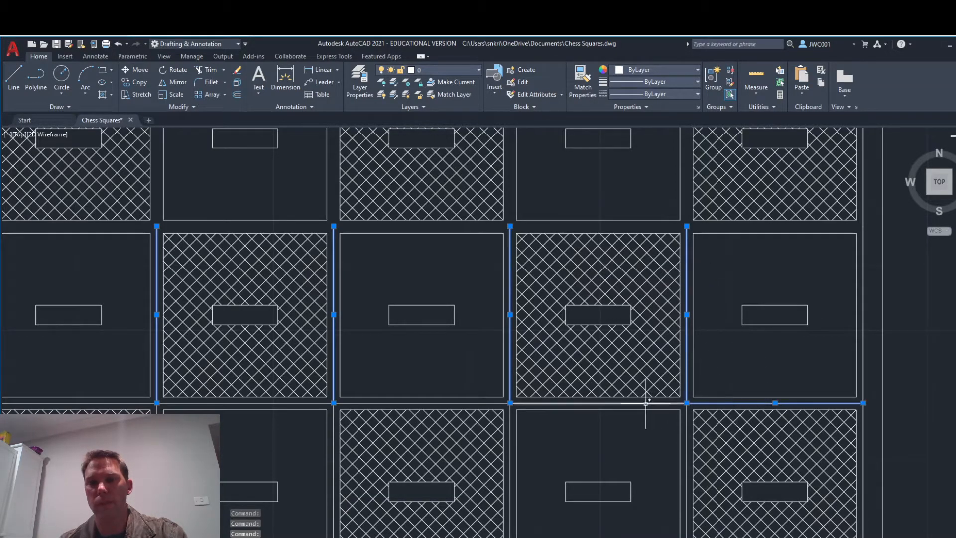
key("Delete")
Erase the remaining dividers between the third and fourth rows and the fourth row's vertical dividers, from the fourth column rightward
left_click(465, 402)
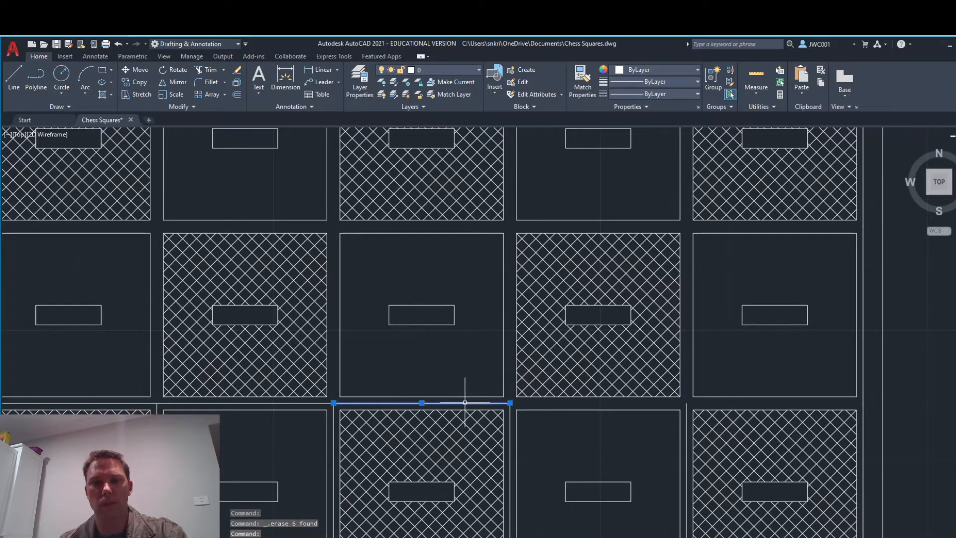
left_click(510, 427)
left_click(687, 424)
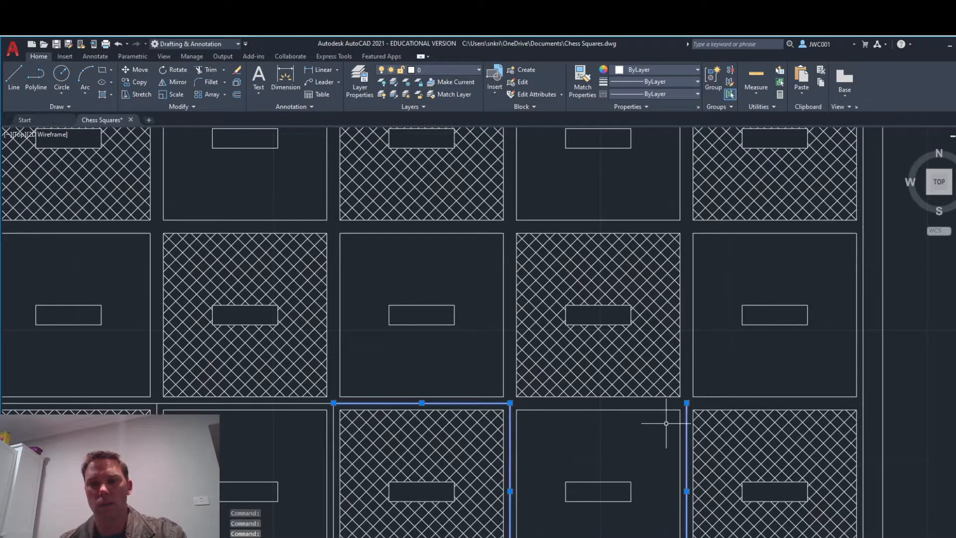
left_click(308, 401)
left_click(224, 404)
key("Delete")
left_click(115, 403)
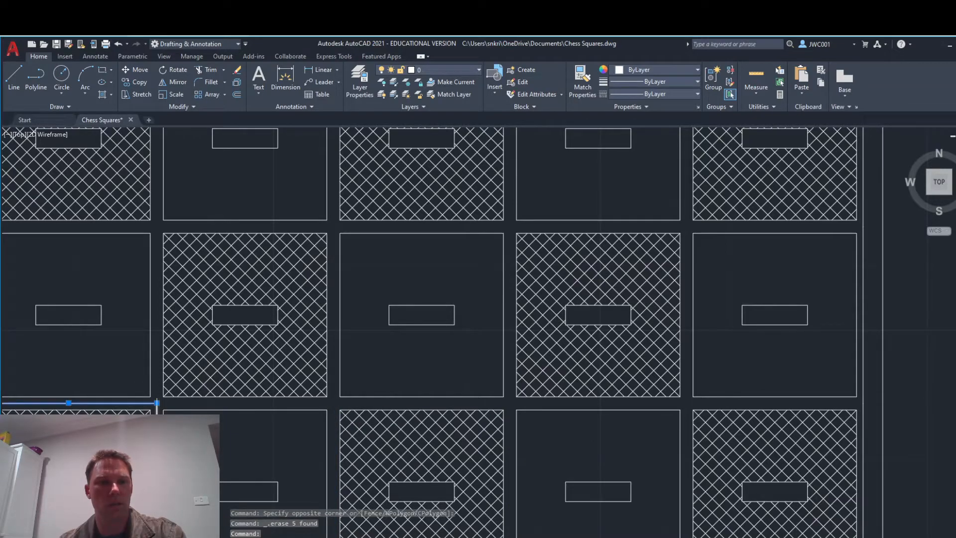
key("Delete")
Erase the six divider lines around the second and third columns in the board's bottom two rows
scroll(157, 401, "down", 4)
middle_click_drag(102, 406, 407, 412)
scroll(412, 421, "up", 3)
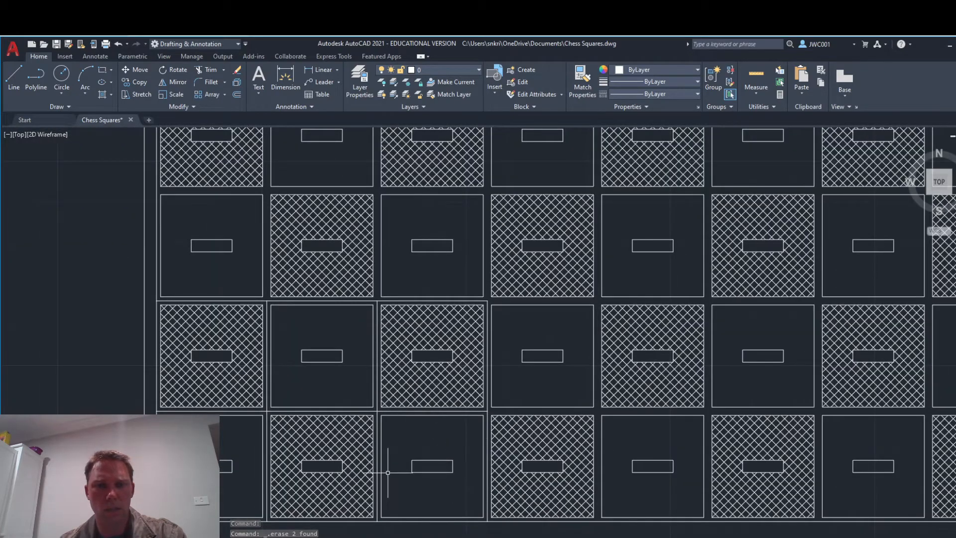
scroll(388, 472, "up", 2)
left_click(547, 384)
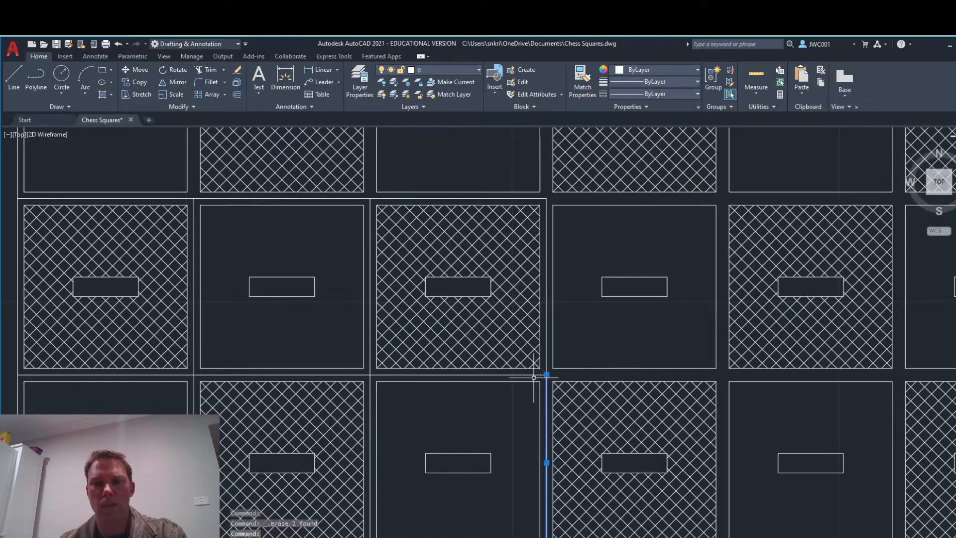
left_click(533, 374)
left_click(548, 354)
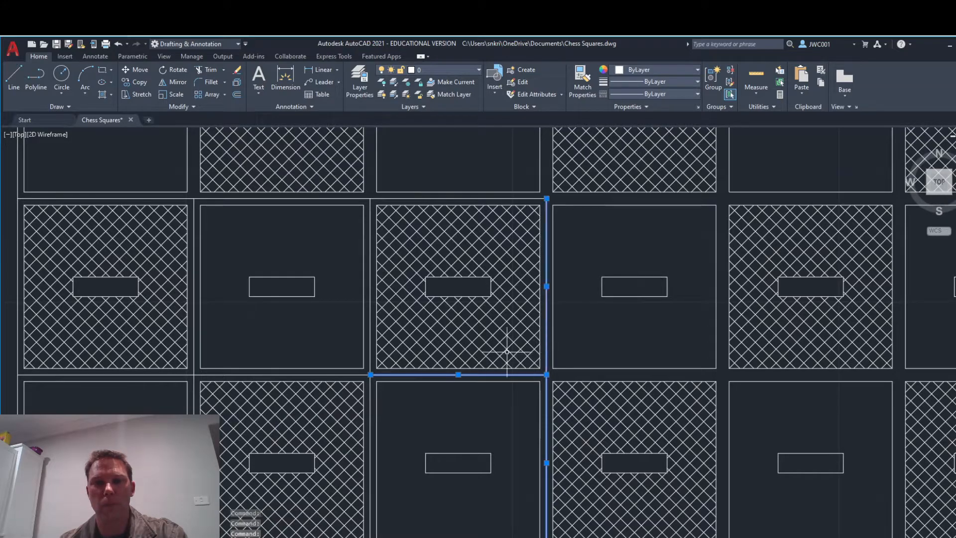
left_click(369, 328)
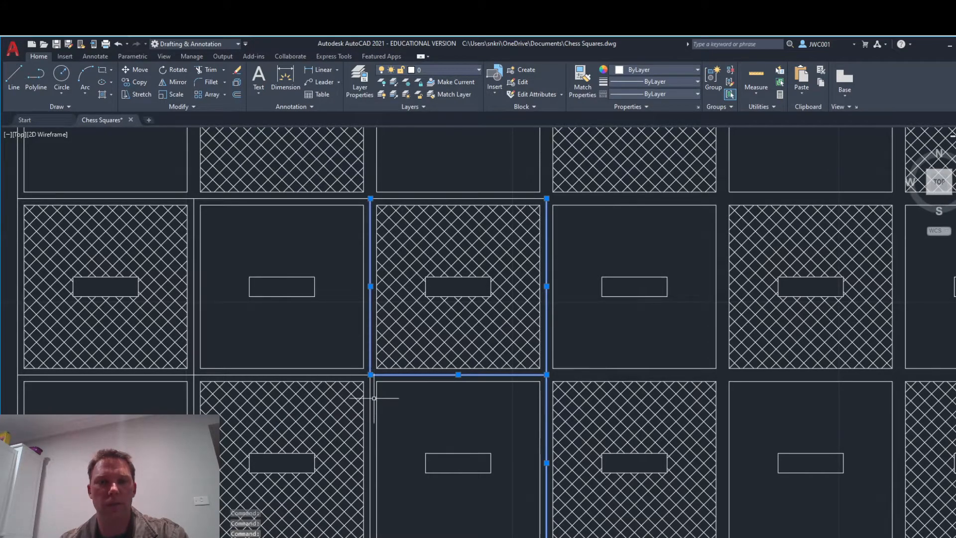
left_click(370, 398)
key("Delete")
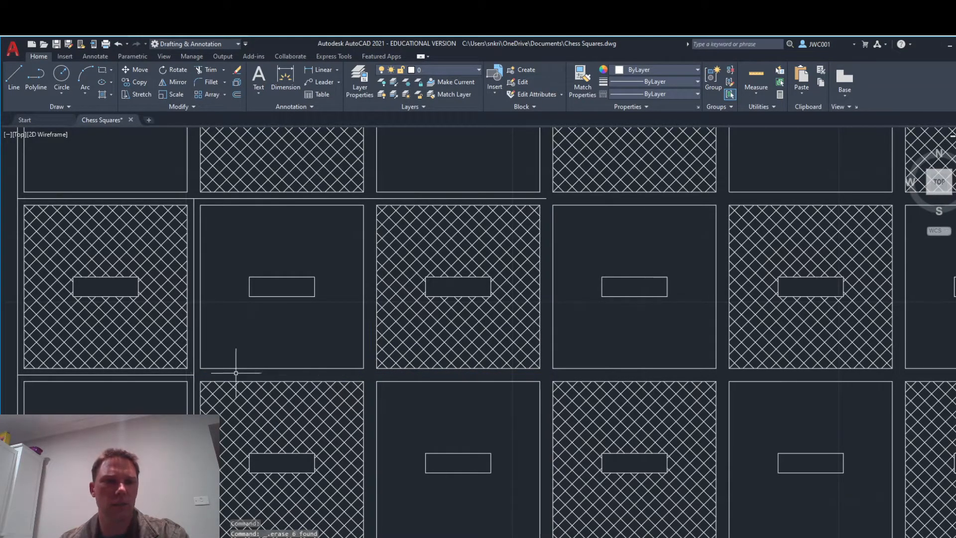
Erase the vertical dividers beside the first column in the bottom two rows and the horizontal segment between them
left_click(190, 359)
left_click(177, 375)
key("Delete")
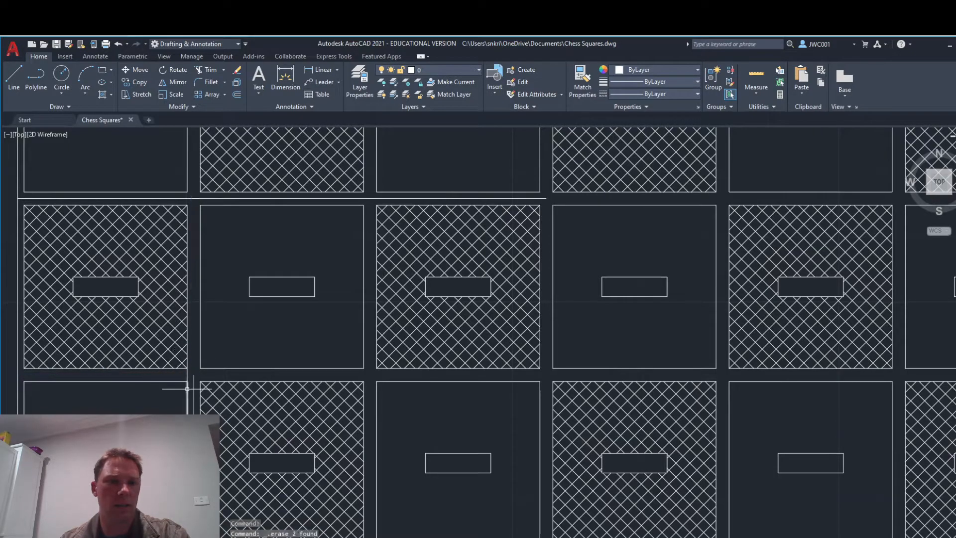
left_click(192, 392)
key("Delete")
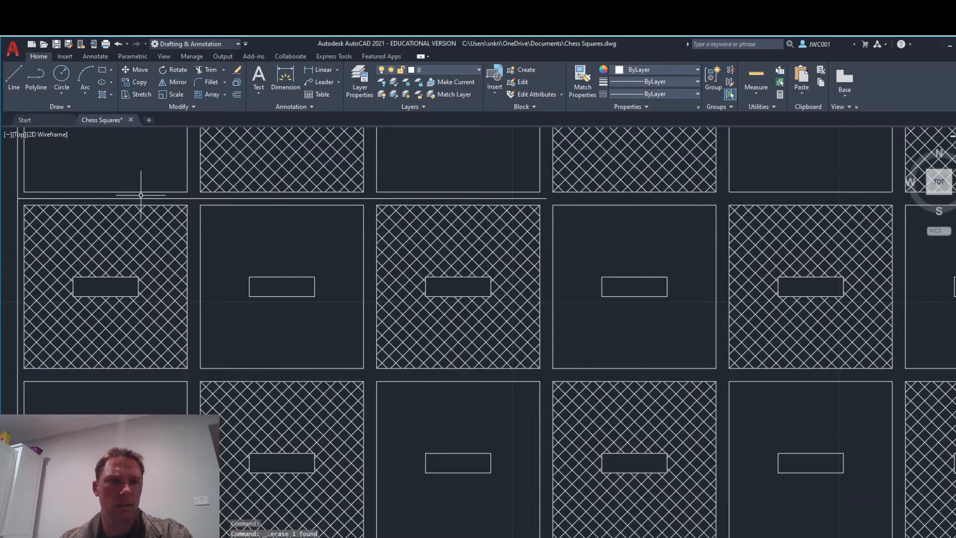
Erase the three horizontal divider segments between the second and third rows in the first three columns
left_click(140, 197)
left_click(244, 198)
key("Delete")
left_click(407, 199)
key("Delete")
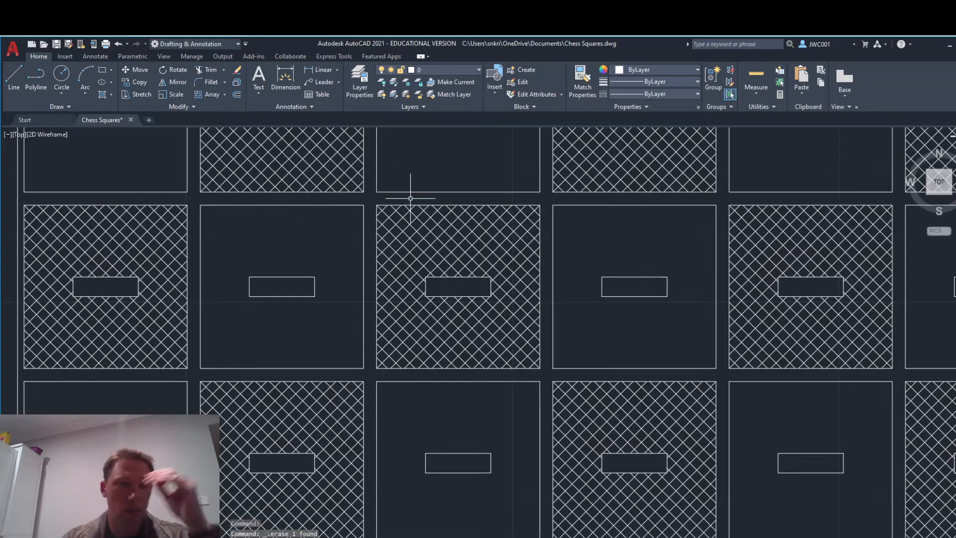
Examine the cleaned-up board and the strip stack above it, including the left edge where they meet
scroll(411, 199, "down", 2)
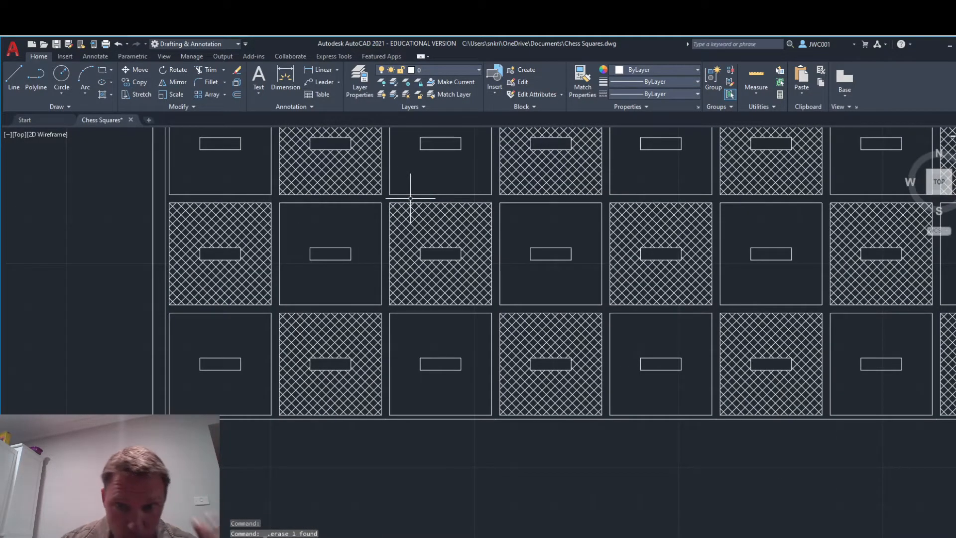
mouse_move(541, 215)
middle_mouse_down()
mouse_move(480, 245)
mouse_move(397, 327)
mouse_move(380, 331)
mouse_move(398, 310)
middle_mouse_up()
scroll(451, 295, "down", 2)
middle_click_drag(452, 243, 449, 348)
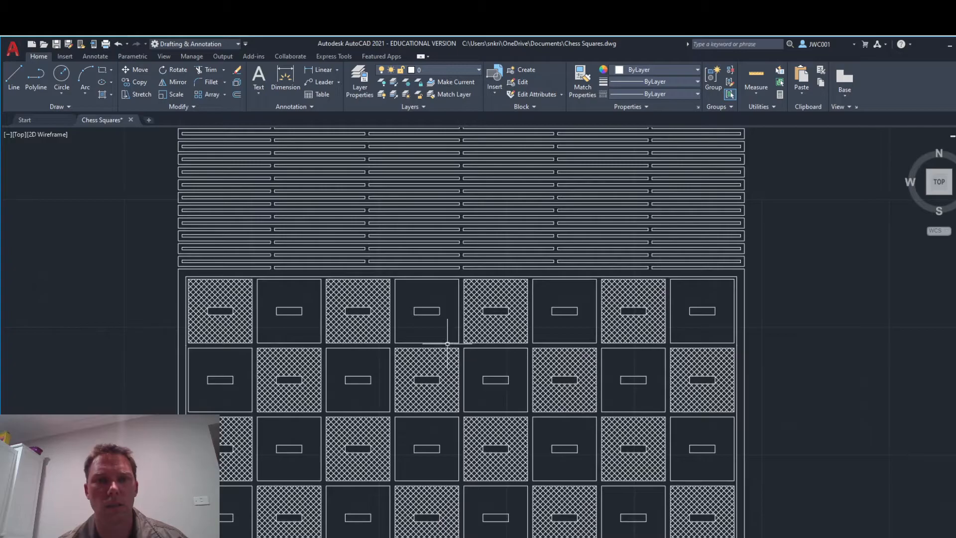
mouse_move(441, 273)
middle_mouse_down()
mouse_move(432, 327)
mouse_move(450, 256)
mouse_move(516, 346)
middle_mouse_up()
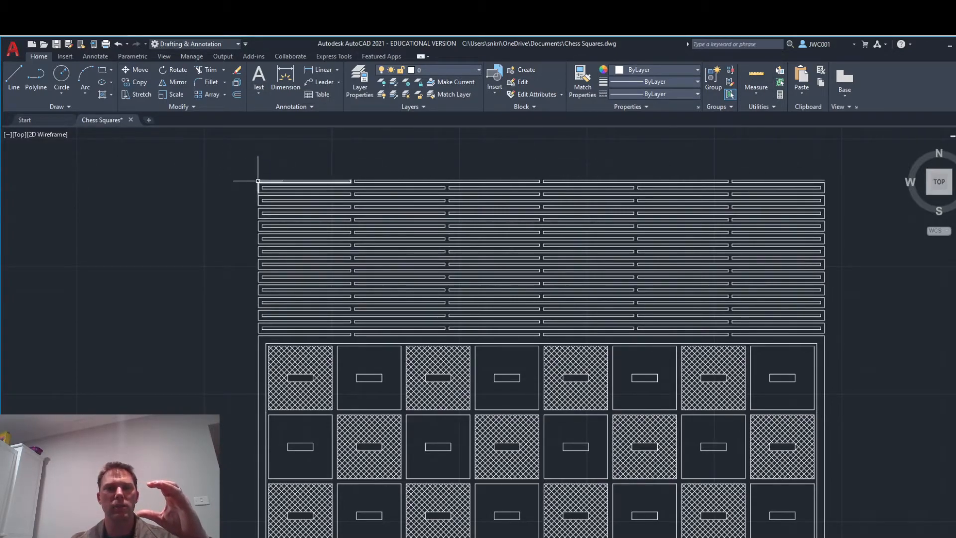
mouse_move(259, 178)
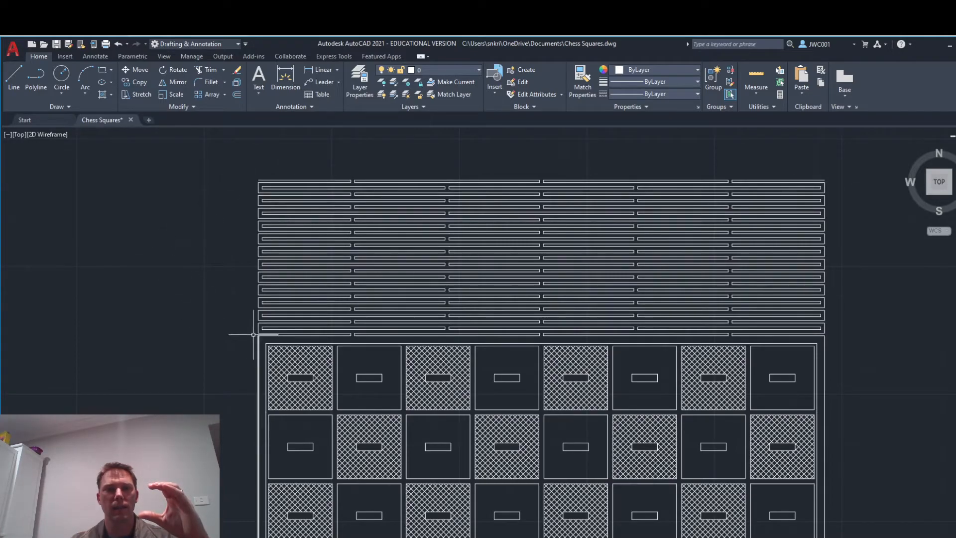
scroll(257, 335, "down", 4)
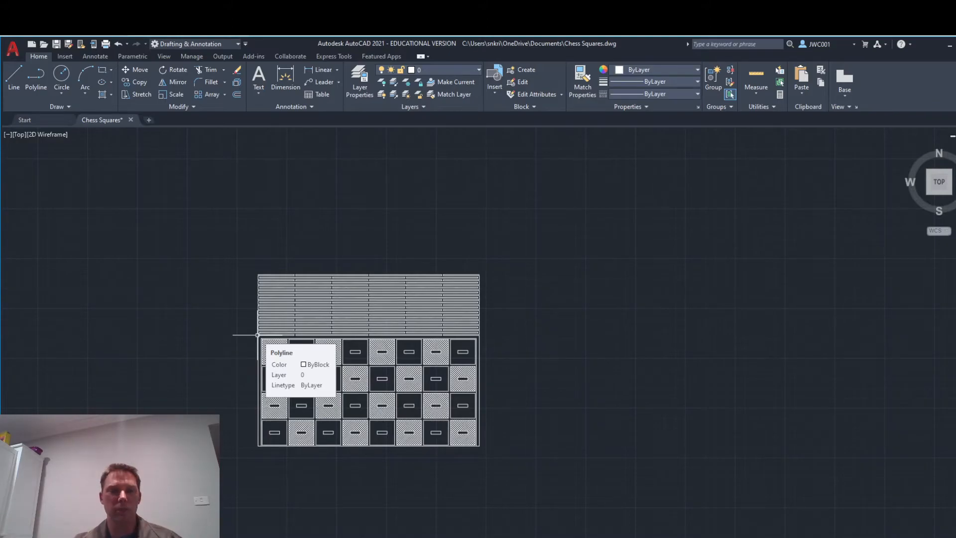
Check the length of the board's left outer border line in its quick properties
scroll(266, 392, "up", 5)
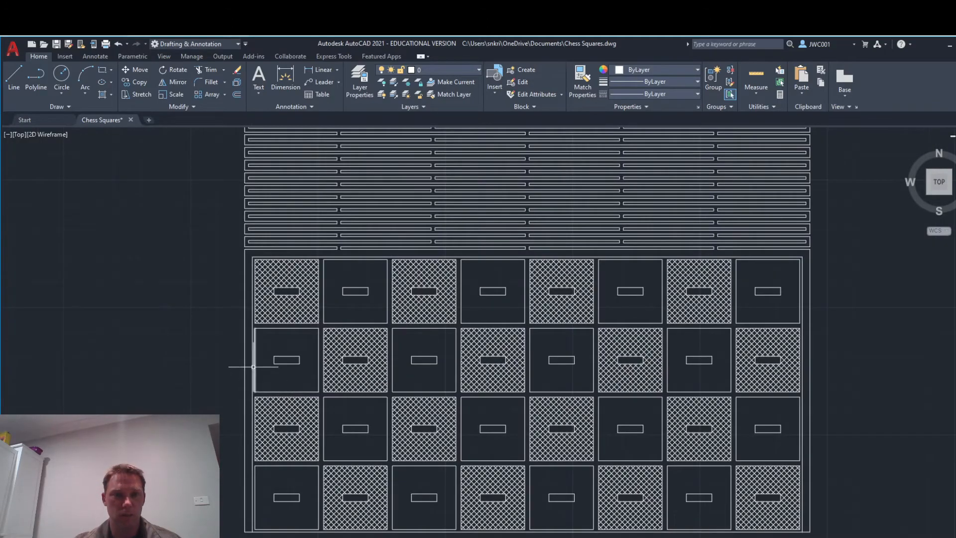
left_click(245, 356)
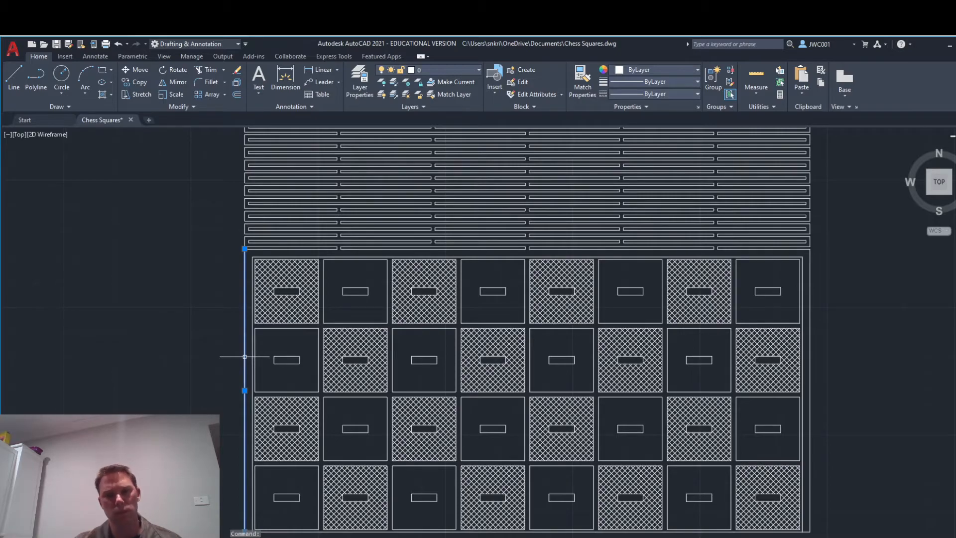
right_click(245, 357)
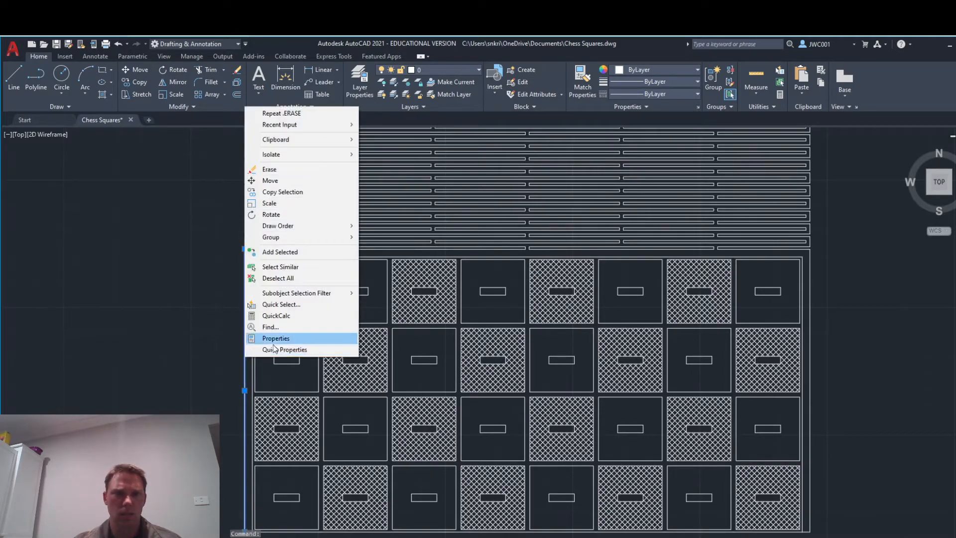
left_click(297, 351)
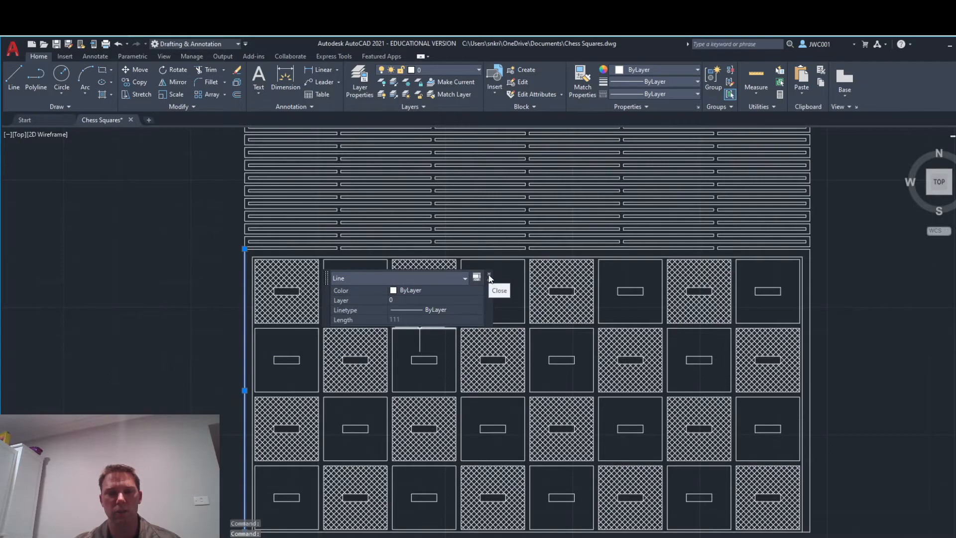
left_click(490, 278)
key("Escape")
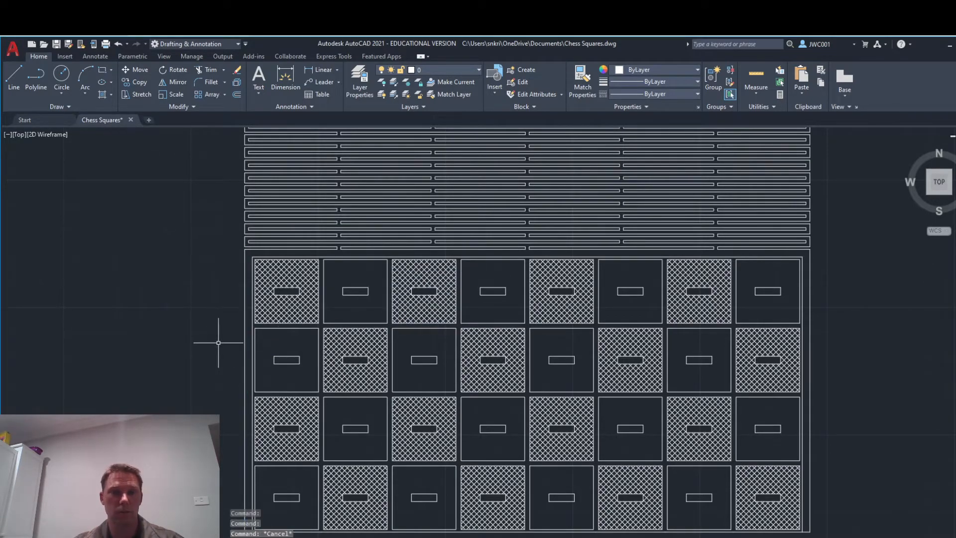
Draw a vertical line 222 units long upward from the top-left corner of the strip stack
scroll(218, 343, "down", 2)
scroll(218, 342, "down", 5)
scroll(217, 247, "up", 5)
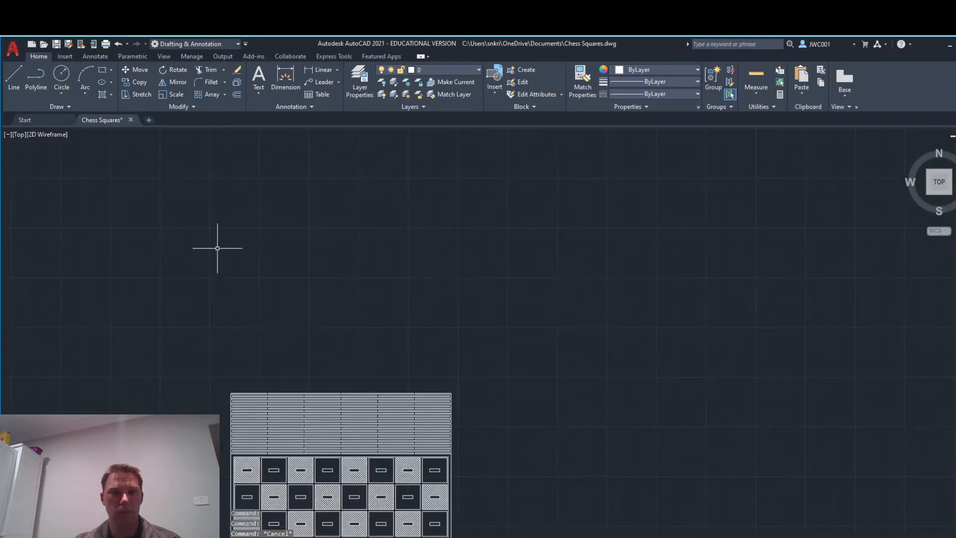
scroll(401, 495, "up", 2)
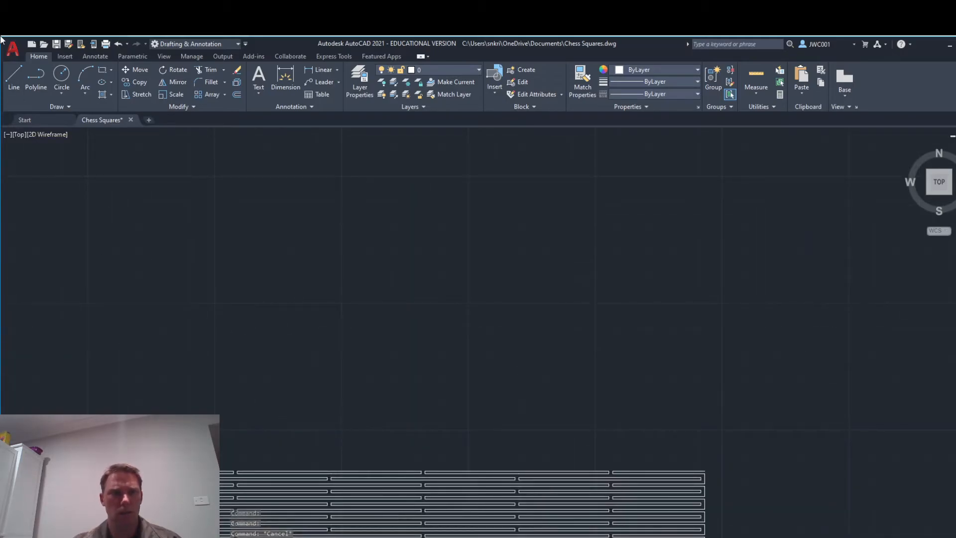
left_click(11, 74)
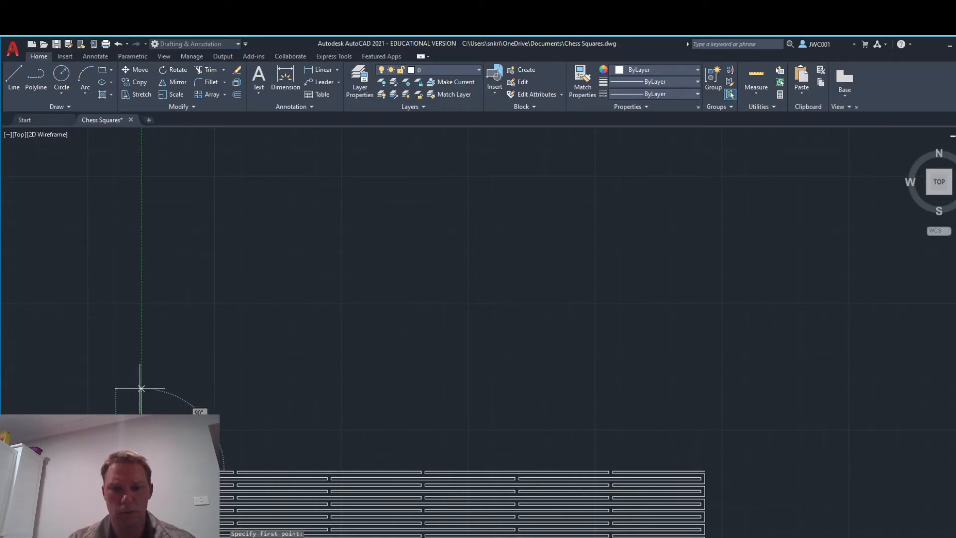
key("Return")
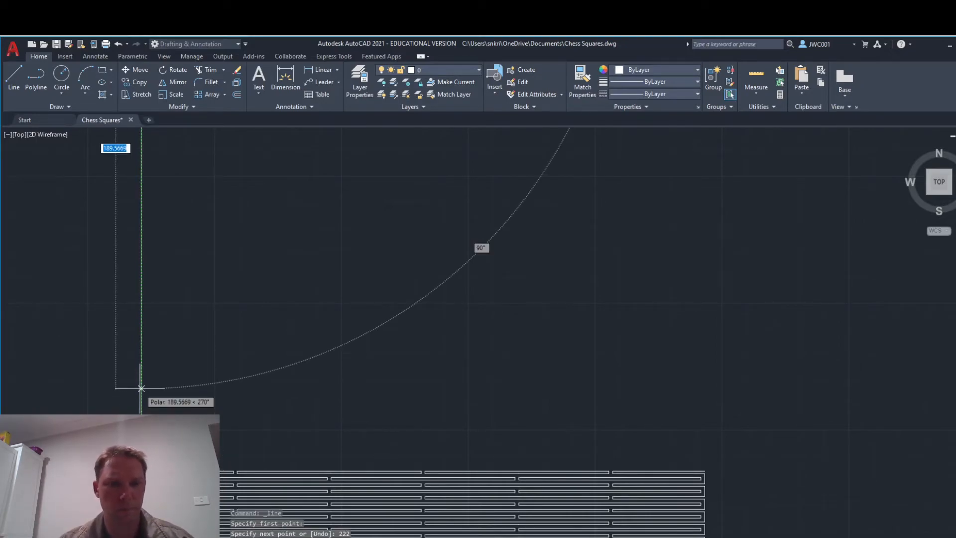
key("Return")
key("Return")
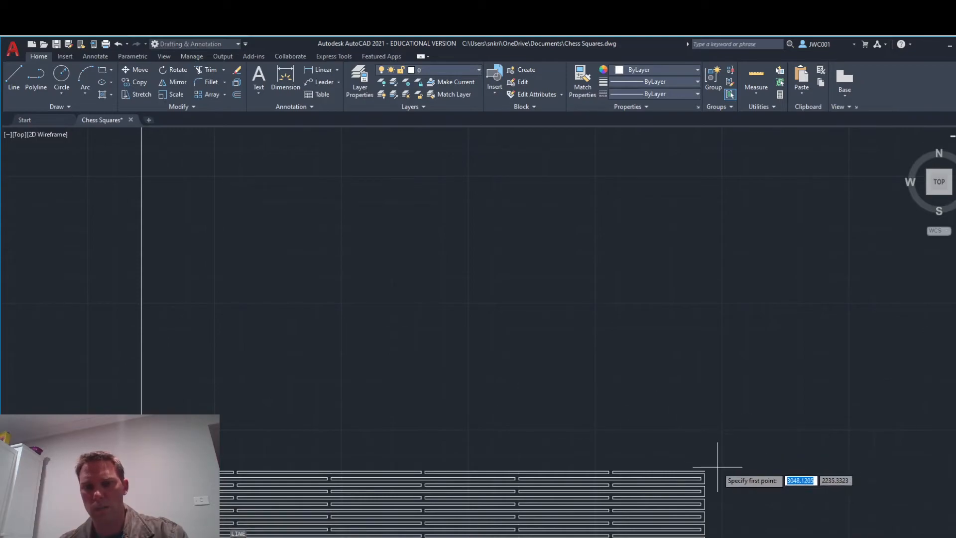
Draw a matching 222-unit vertical line upward from the top-right corner of the strip stack
left_click(706, 471)
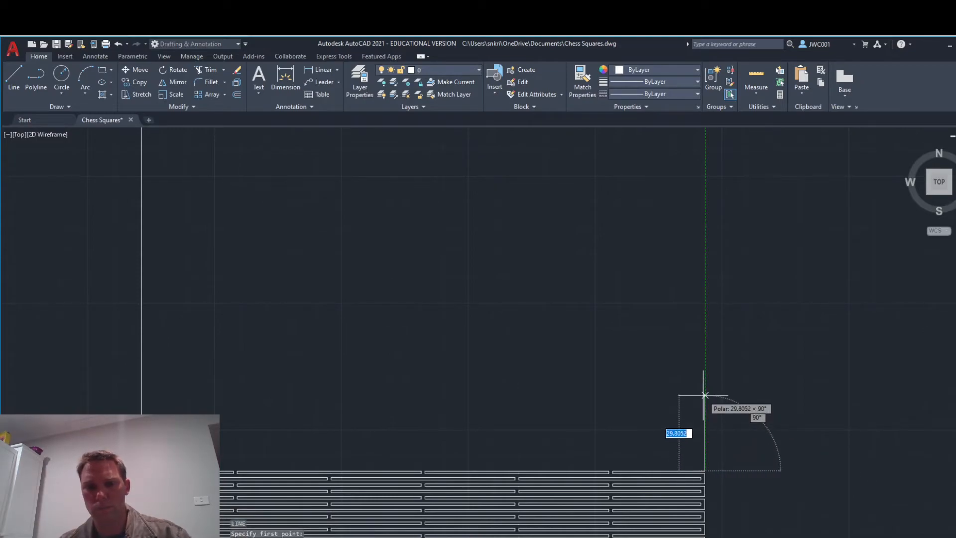
type("222")
key("Return")
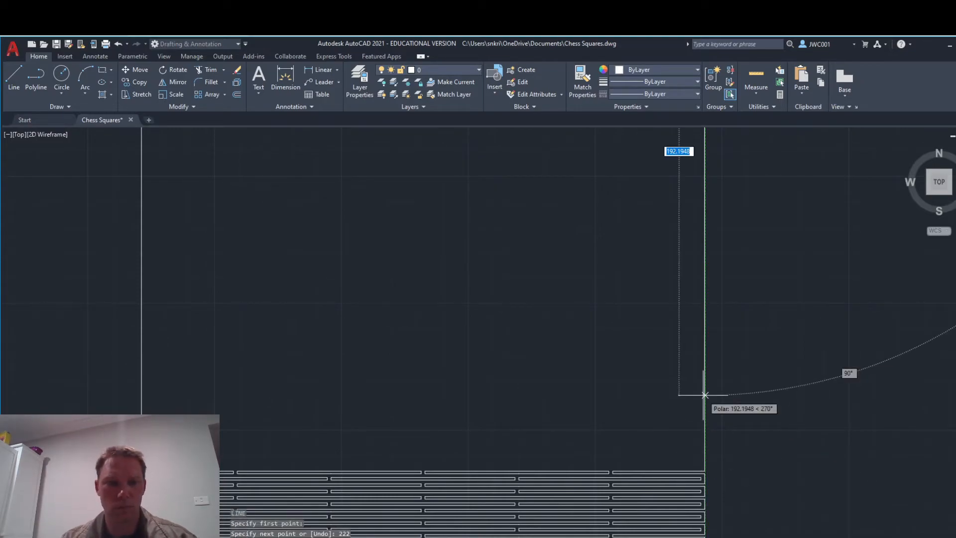
key("Escape")
Rotate the whole drawing 90 degrees about the upper end of the left vertical line
scroll(702, 394, "down", 4)
scroll(694, 393, "down", 2)
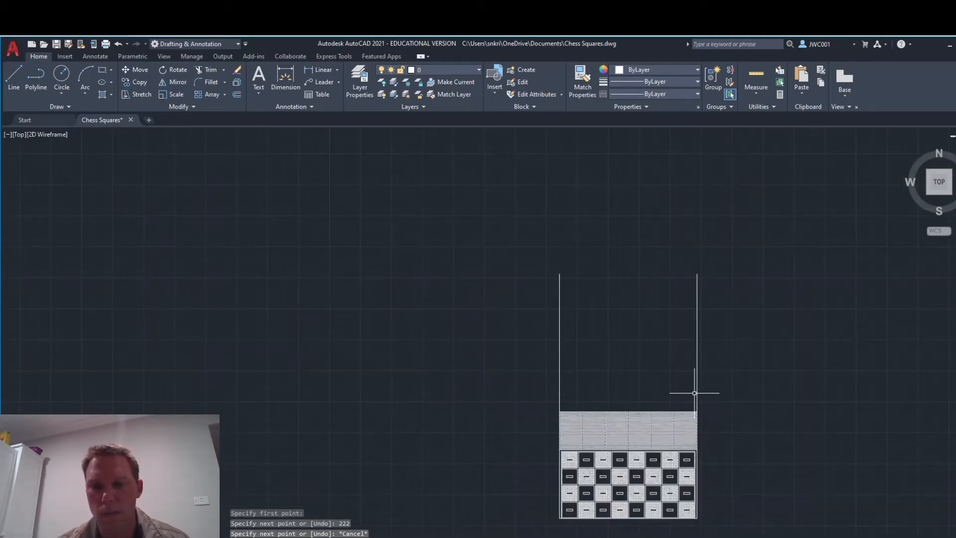
left_click(512, 227)
left_click(757, 527)
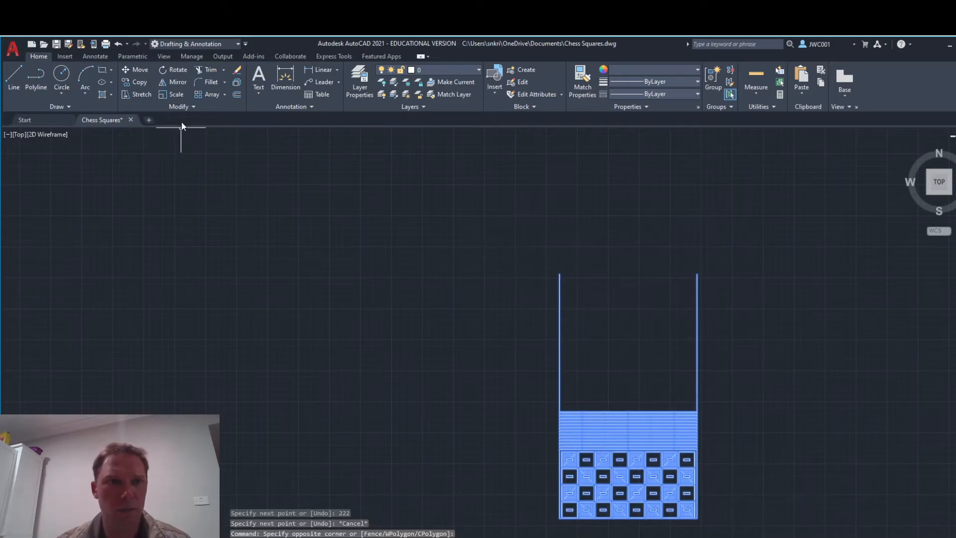
left_click(178, 73)
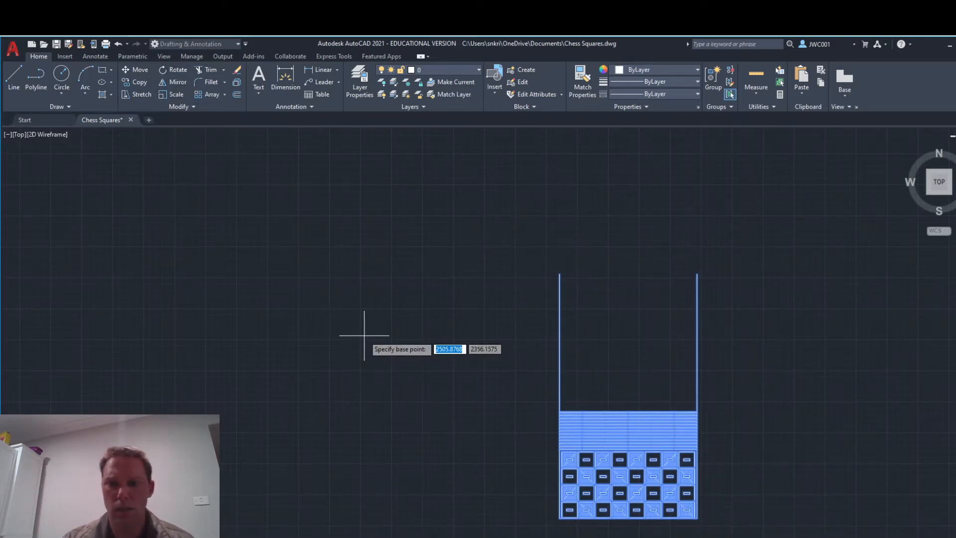
left_click(560, 274)
type("90")
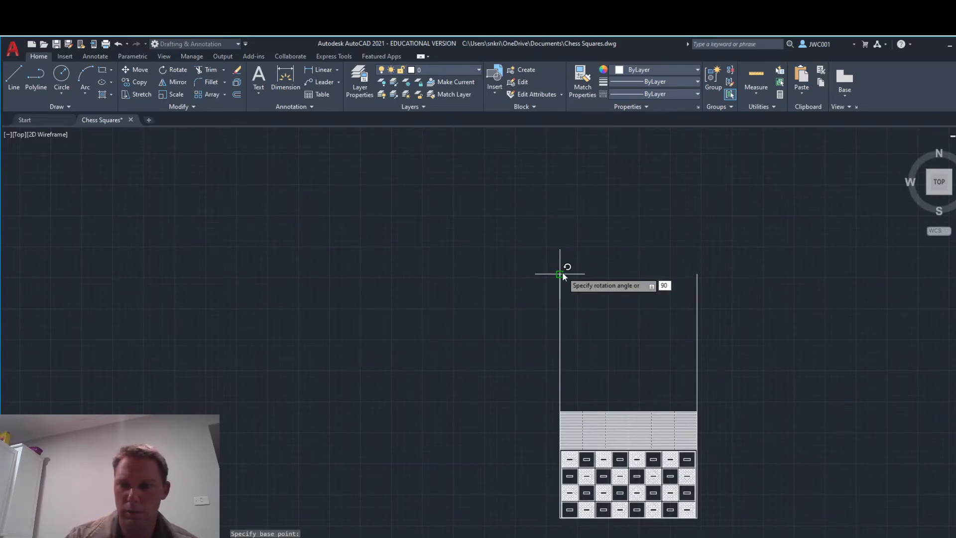
key("Return")
Select the whole rotated drawing and join its connected segments into polylines
scroll(563, 272, "down", 2)
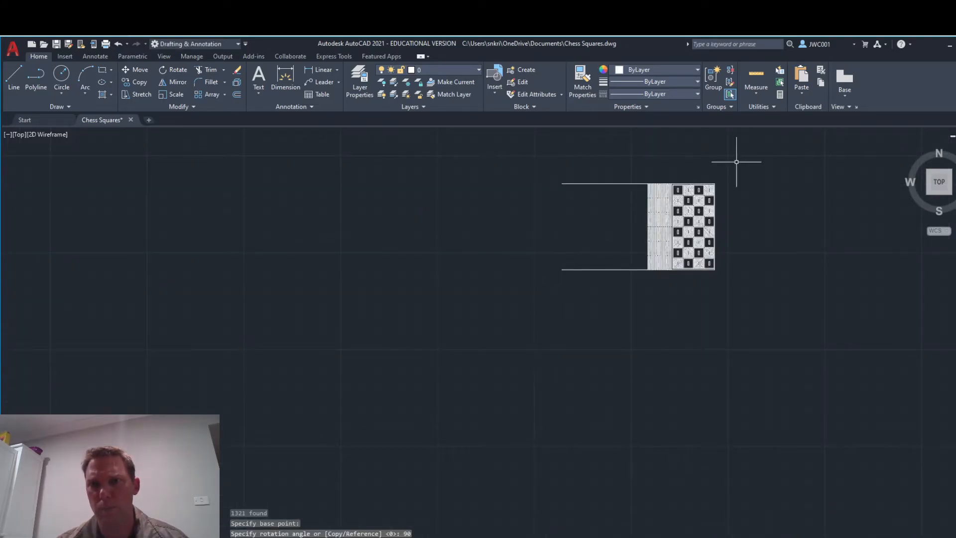
scroll(731, 163, "up", 4)
left_click(230, 158)
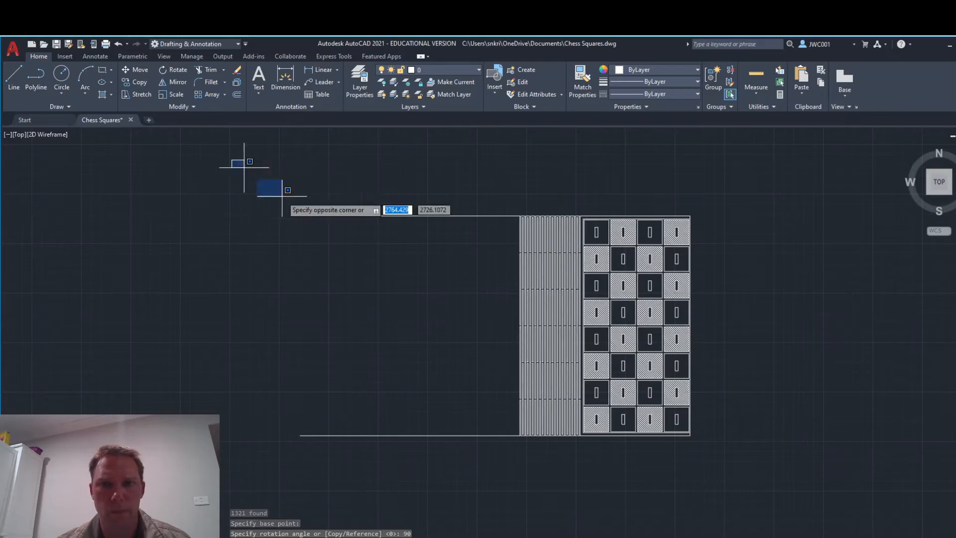
left_click(770, 482)
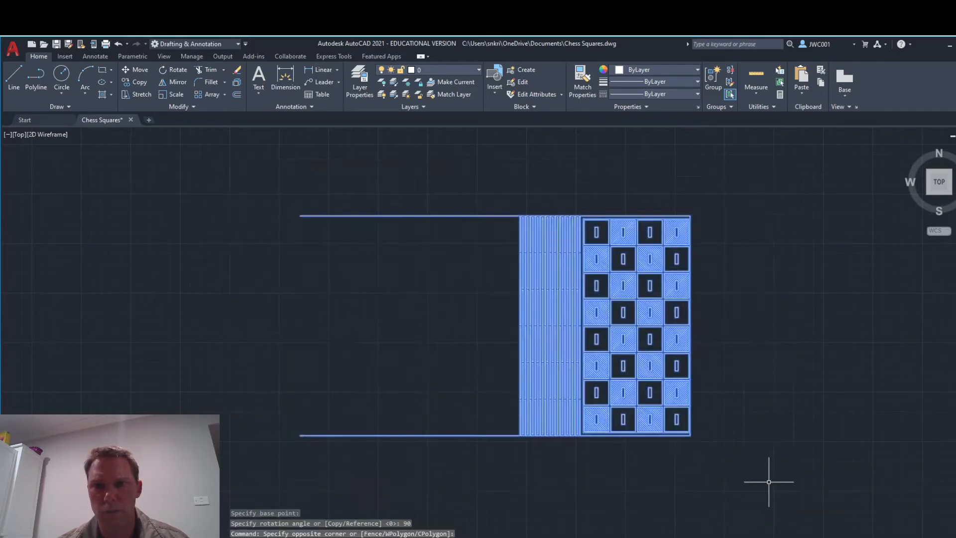
left_click(184, 106)
left_click(167, 131)
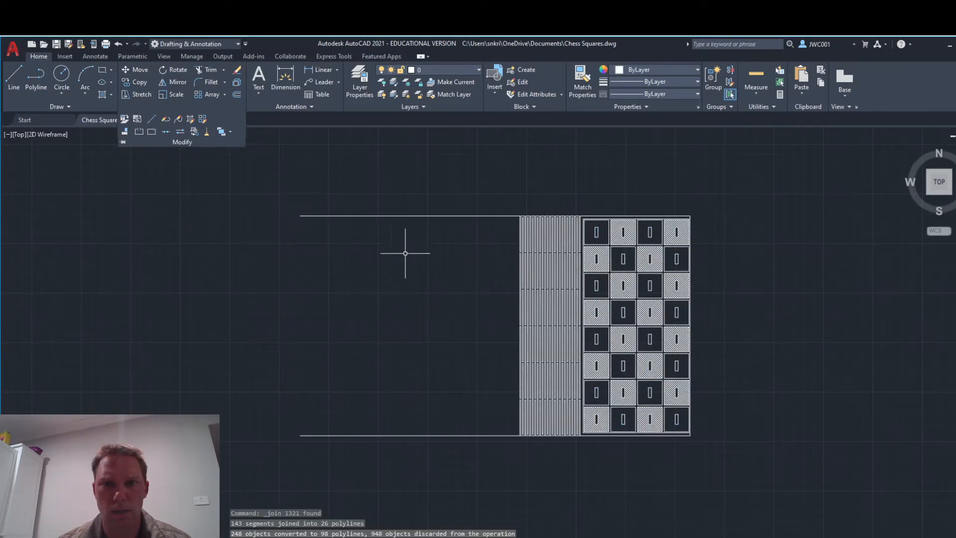
Explode the joined polyline that runs along the board's bottom border and into the strip slots
mouse_move(433, 216)
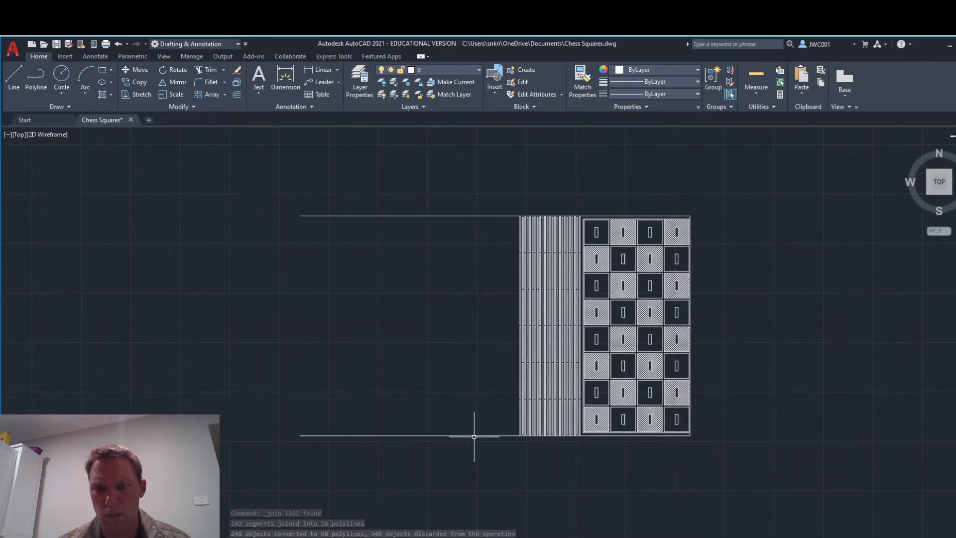
scroll(690, 436, "up", 8)
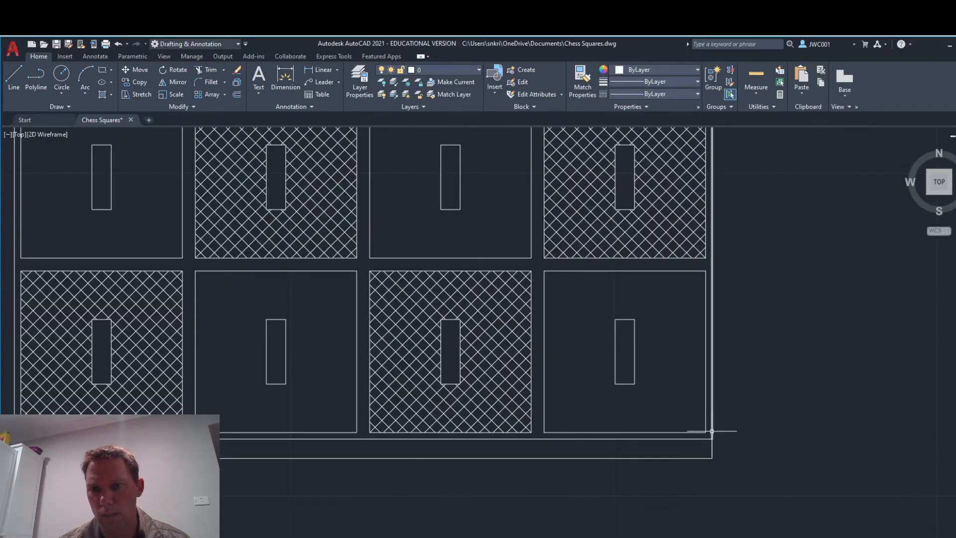
scroll(714, 448, "down", 2)
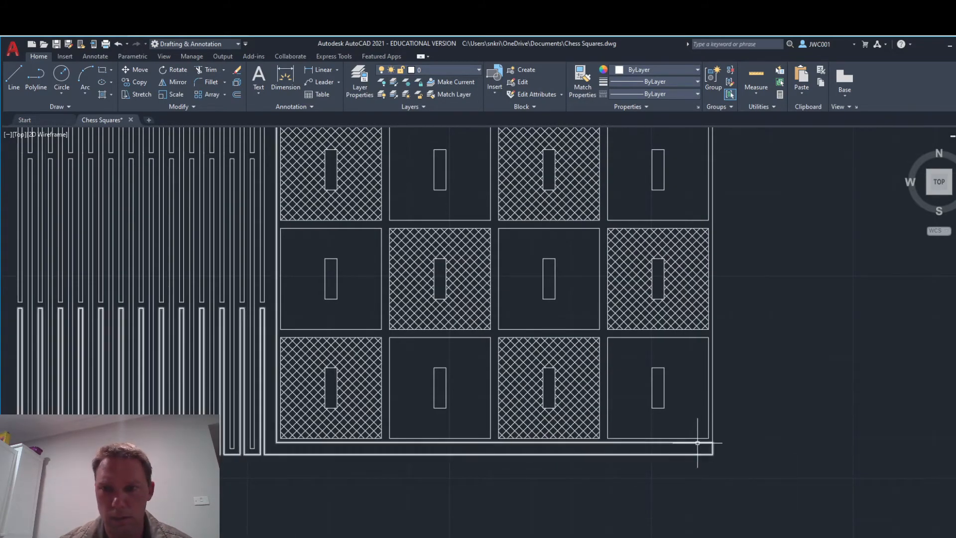
left_click(698, 442)
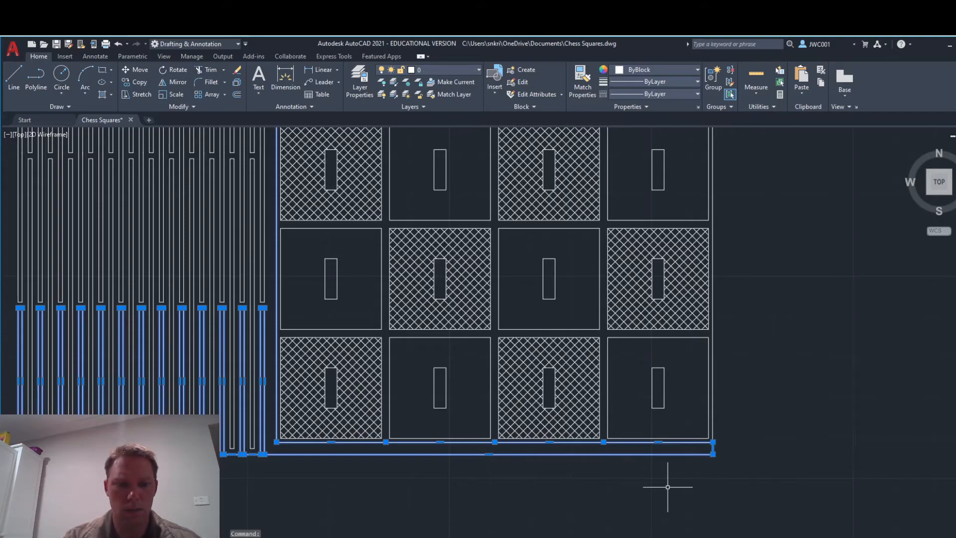
type("explode")
key("Return")
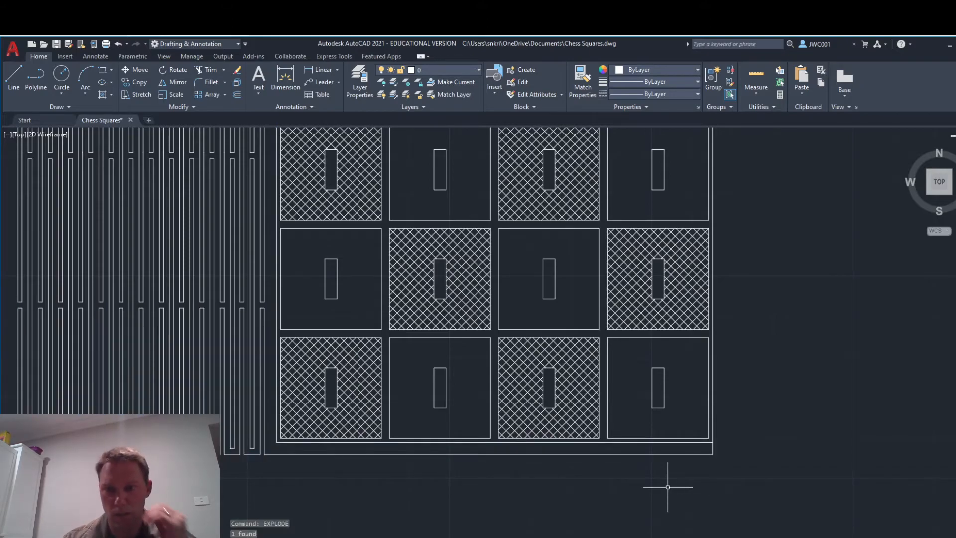
Join the board's right edge, the short corner segment and the outer bottom border line into one polyline
left_click(719, 442)
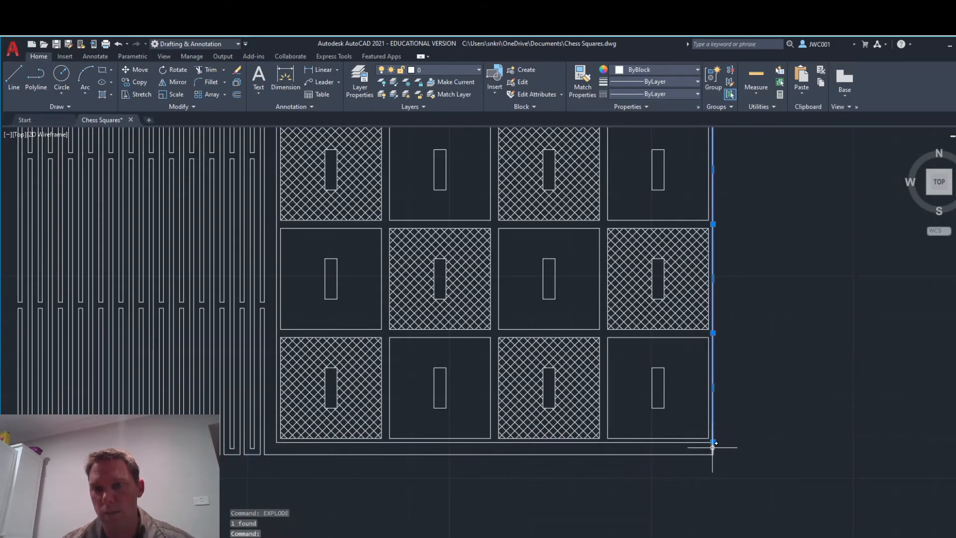
left_click(703, 454)
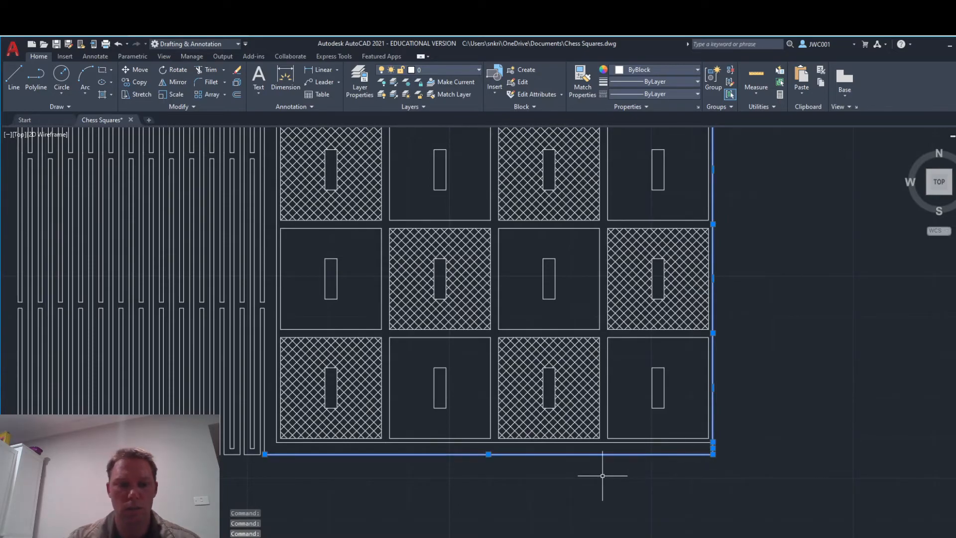
key("Return")
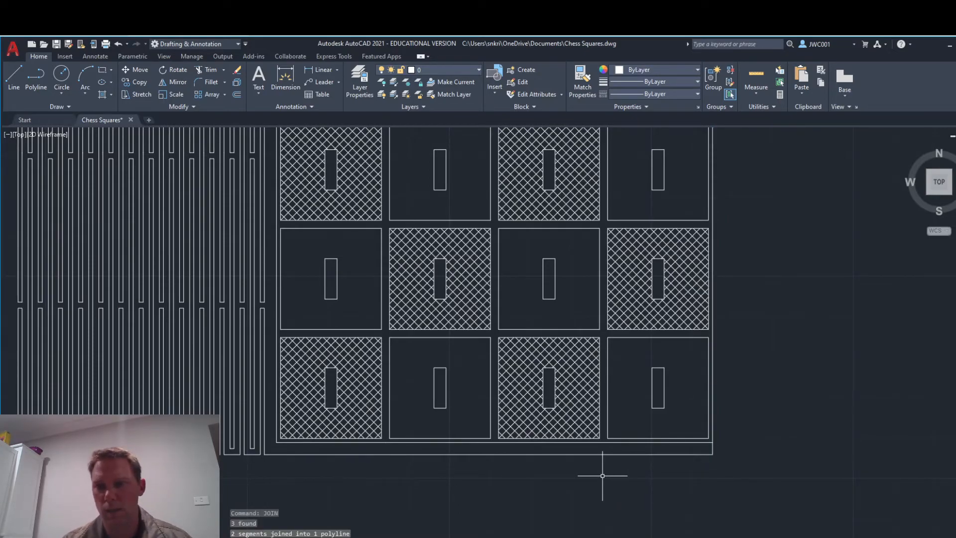
Join the segments of the entire drawing again, including the board, strips and two long side lines
scroll(622, 452, "down", 5)
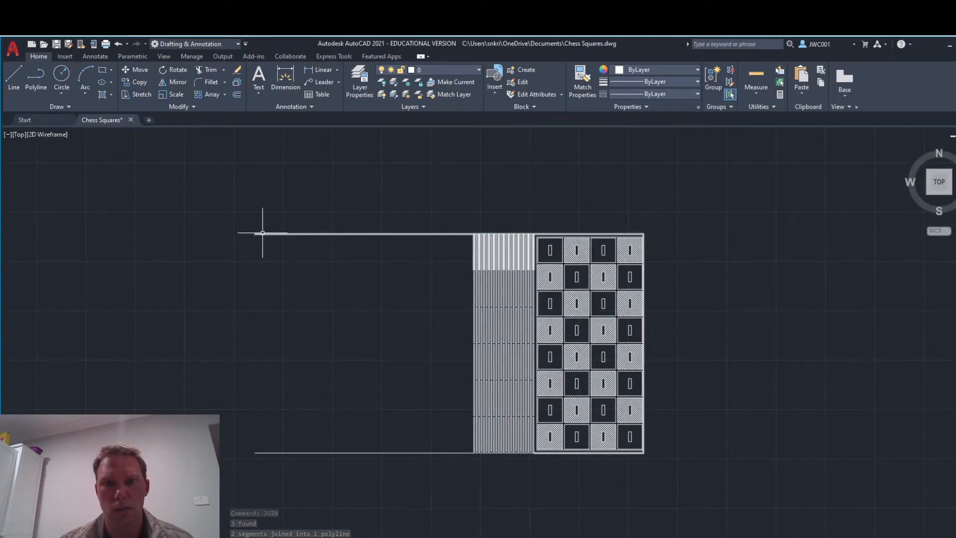
left_click(195, 195)
left_click(794, 506)
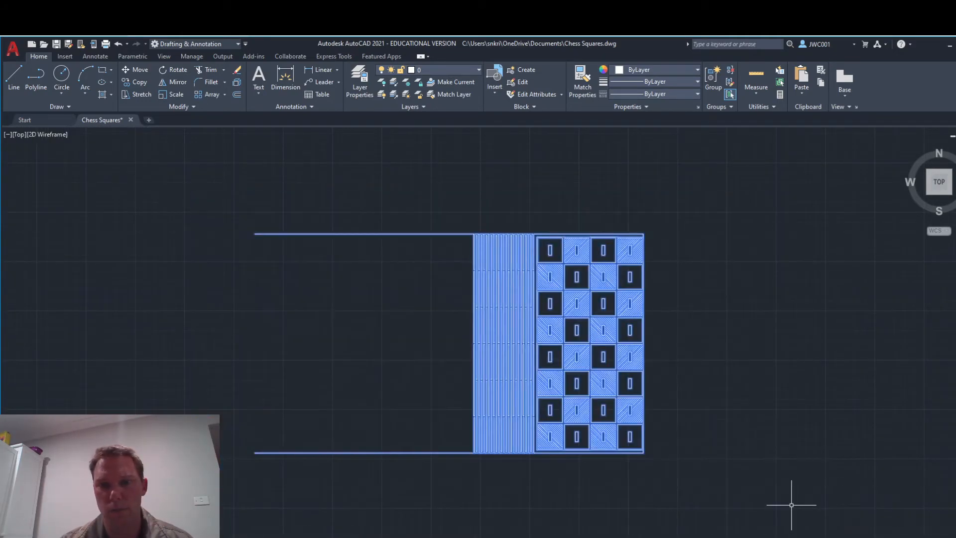
left_click(184, 106)
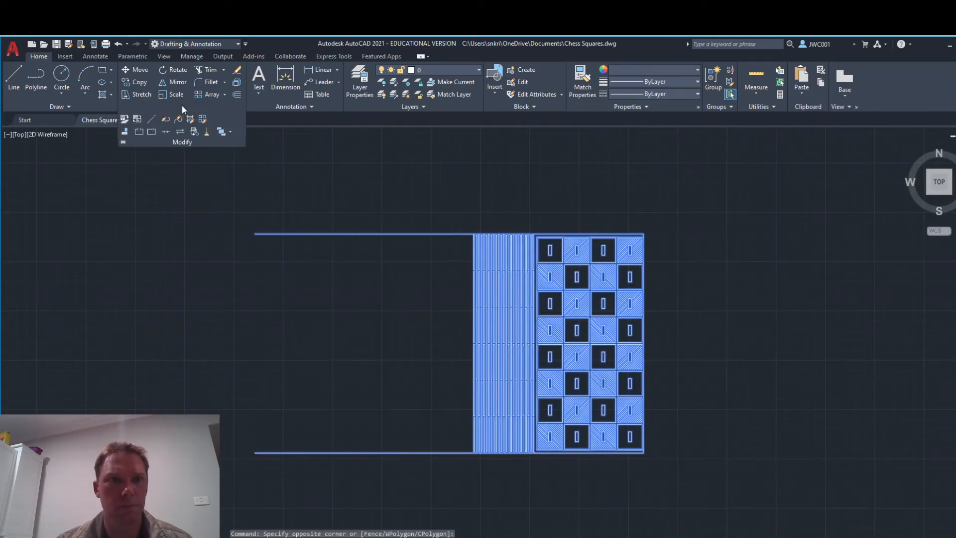
left_click(165, 131)
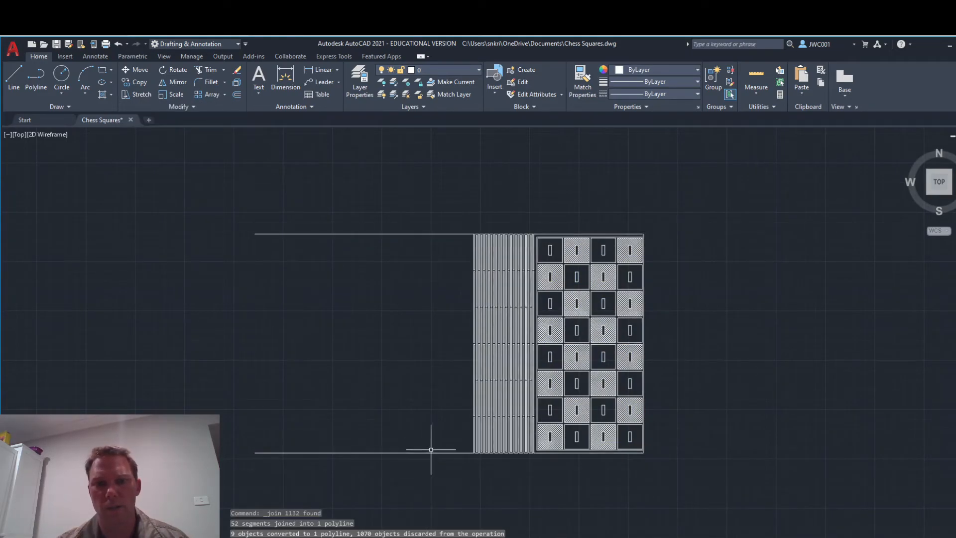
scroll(647, 455, "up", 4)
scroll(385, 443, "up", 2)
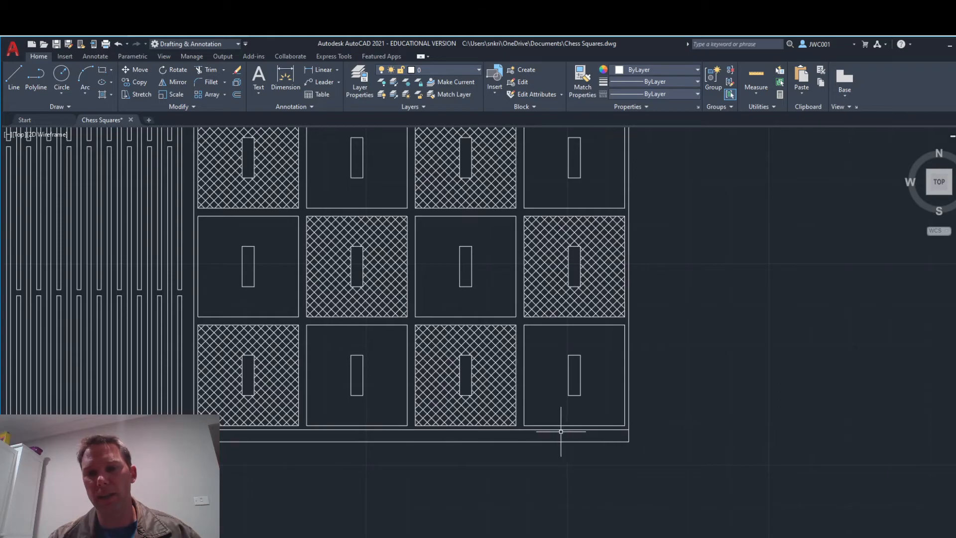
scroll(427, 429, "down", 8)
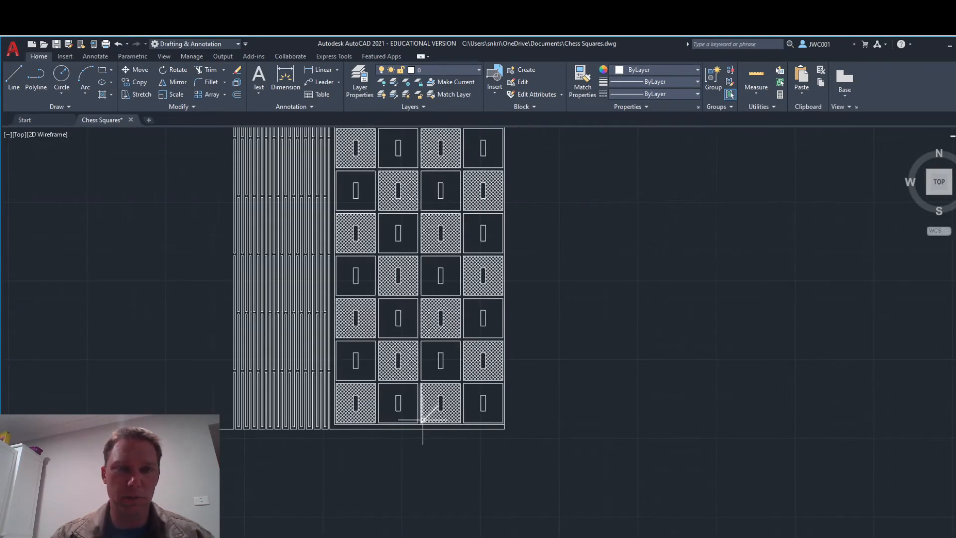
scroll(332, 359, "up", 4)
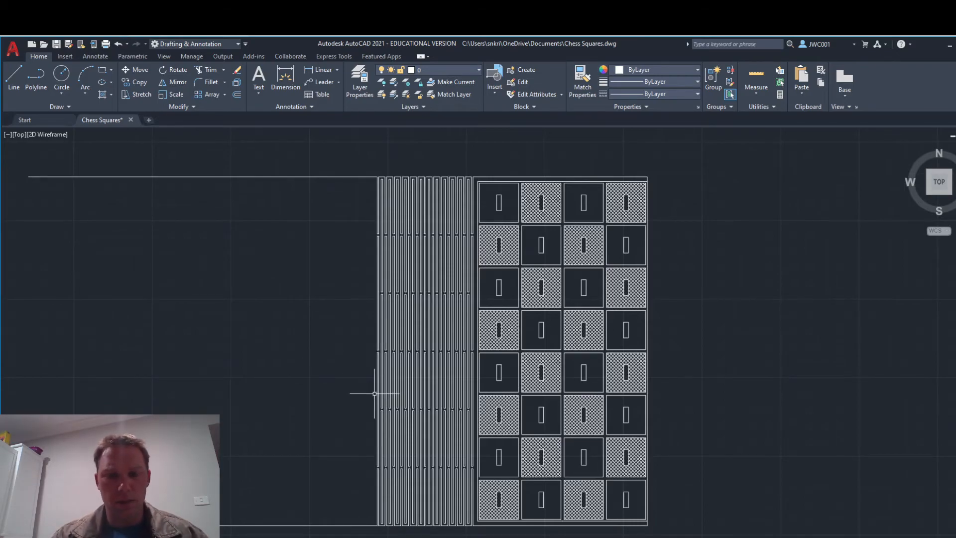
scroll(379, 393, "down", 2)
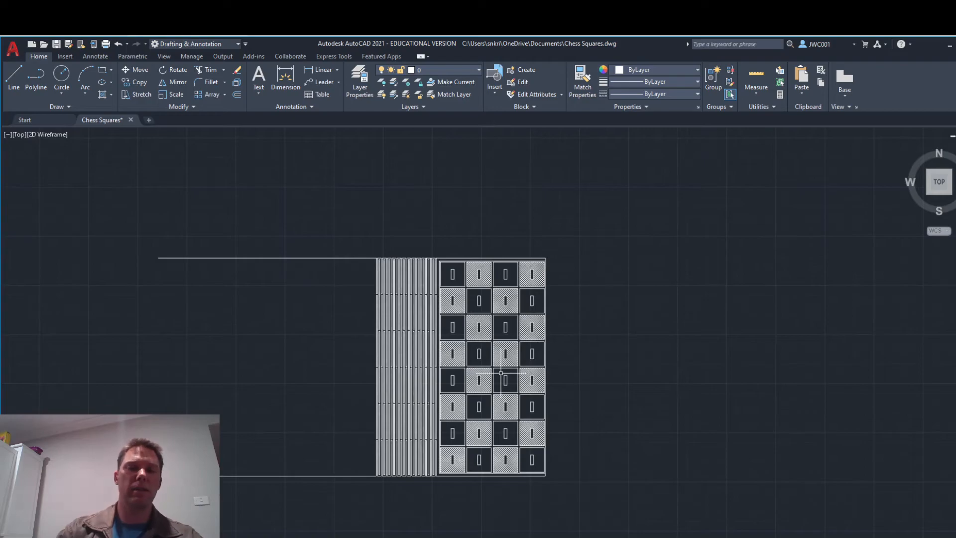
left_click(571, 496)
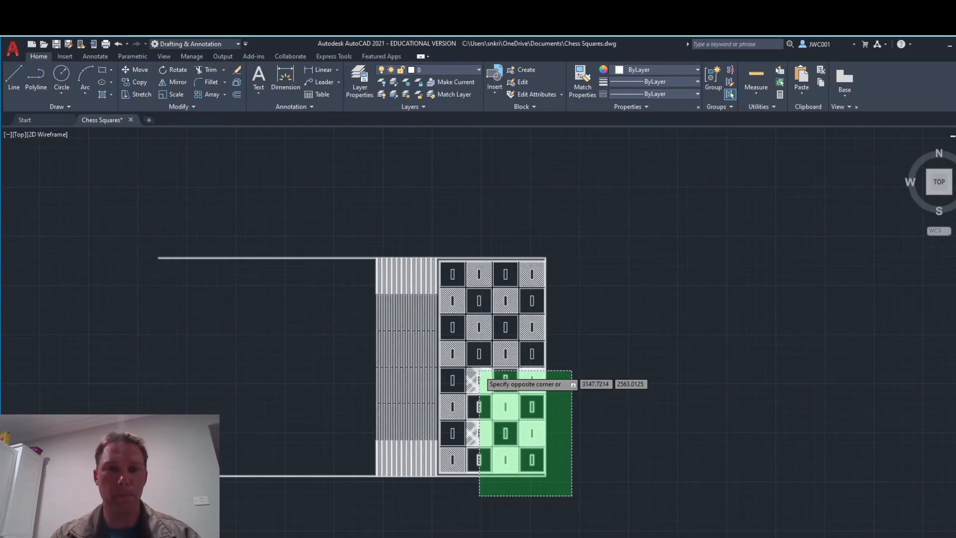
key("Escape")
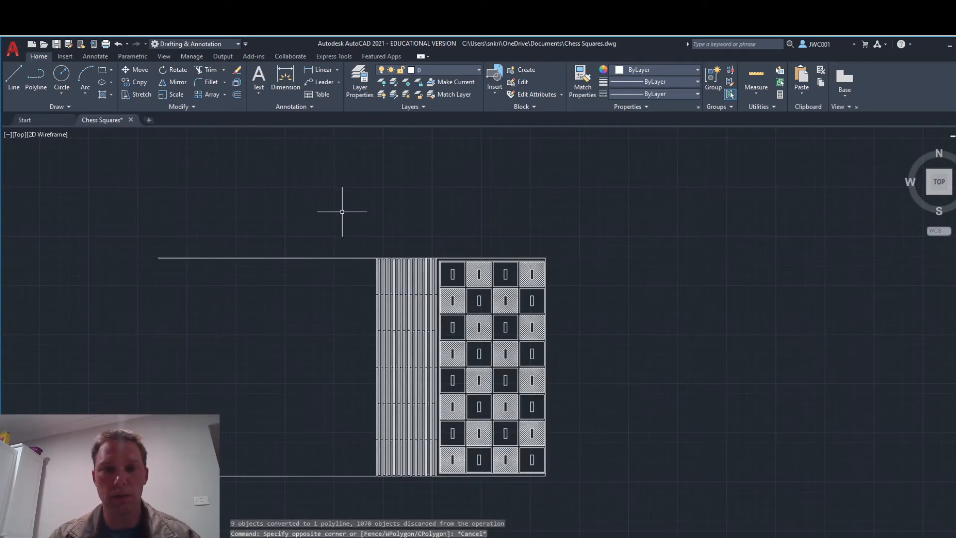
left_click(342, 211)
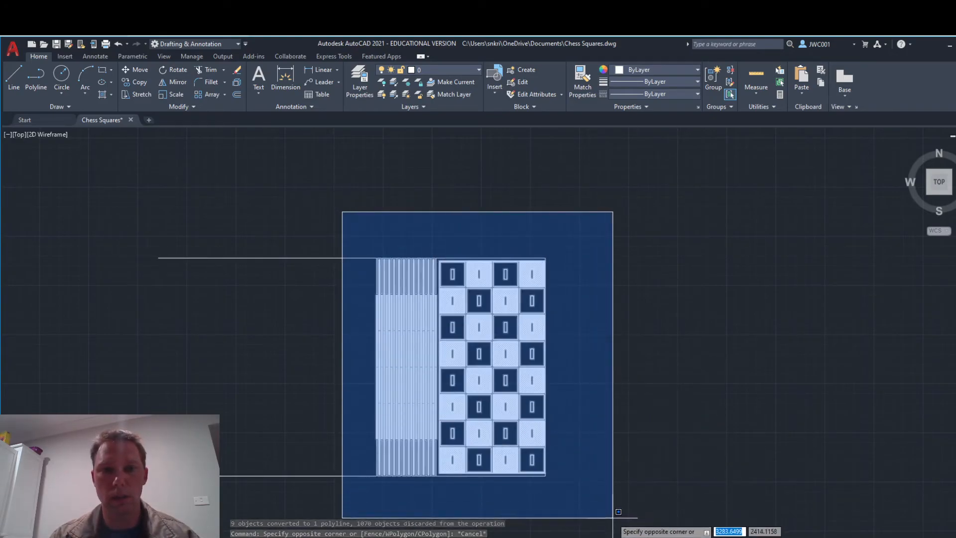
key("Escape")
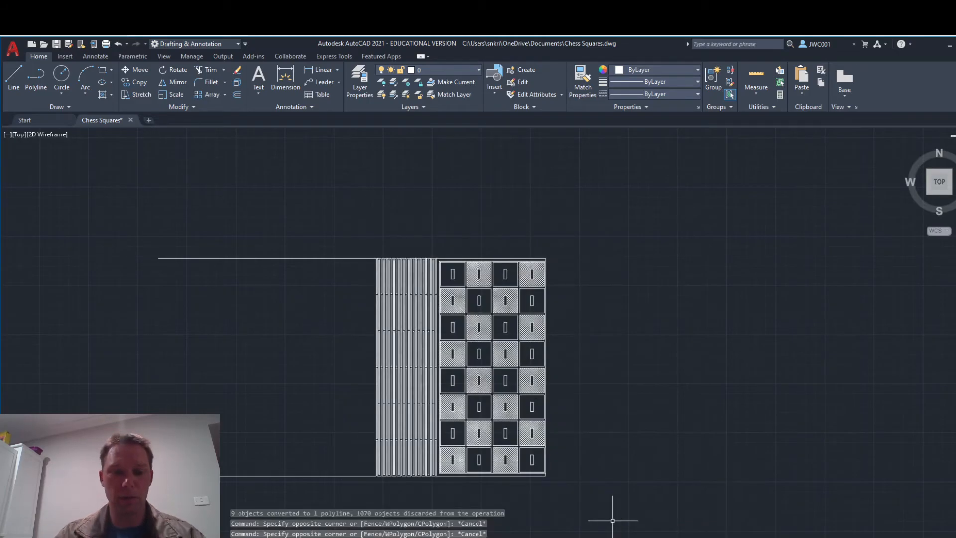
Explode the entire drawing, including the board, the slotted strips and both long side lines
type("explode")
key("Return")
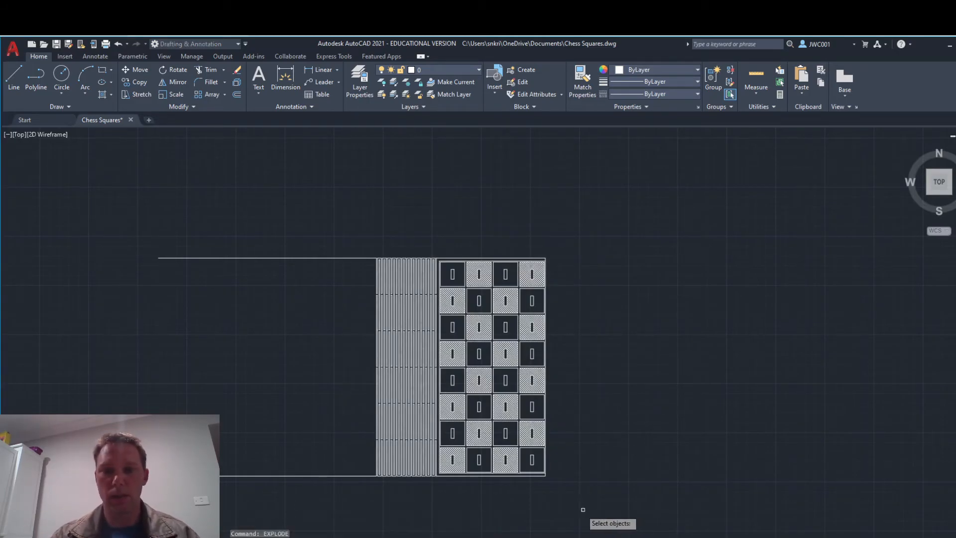
left_click(580, 509)
left_click(141, 193)
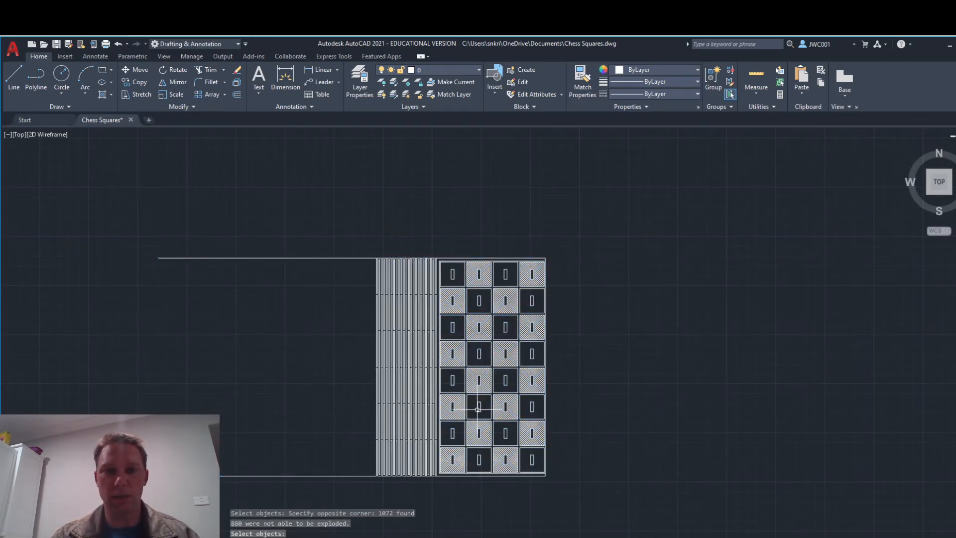
Mirror the half board and slotted strips about a vertical line through the midpoint of the long side lines, keeping the source objects
left_click(359, 224)
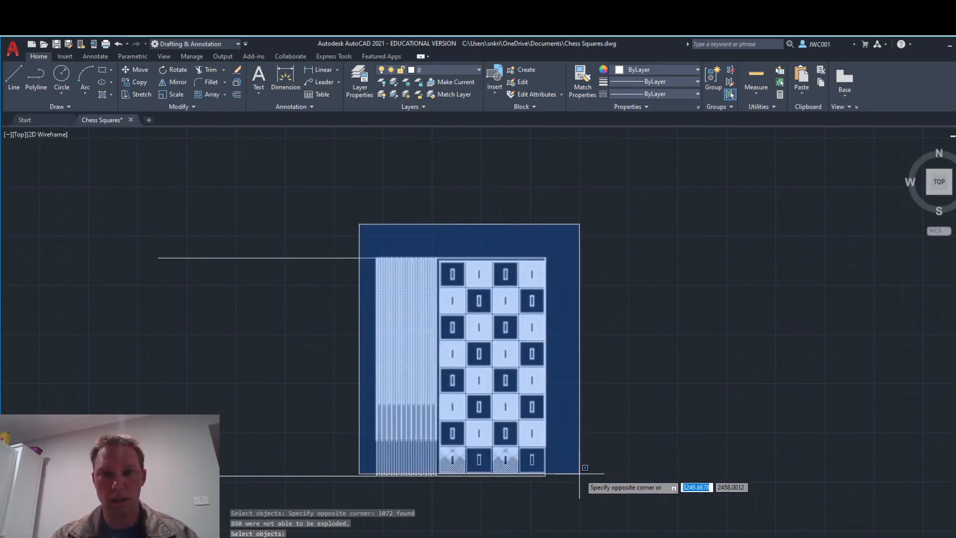
left_click(604, 488)
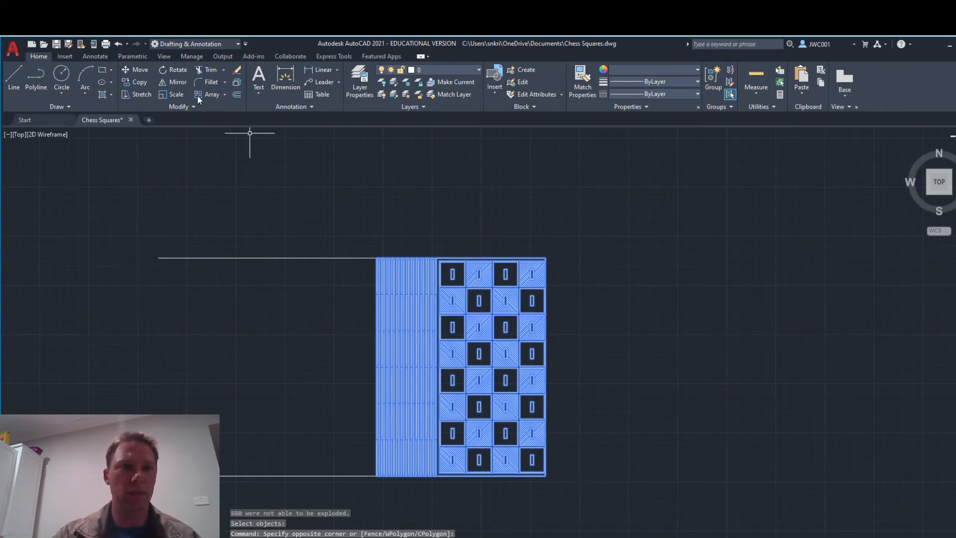
left_click(173, 82)
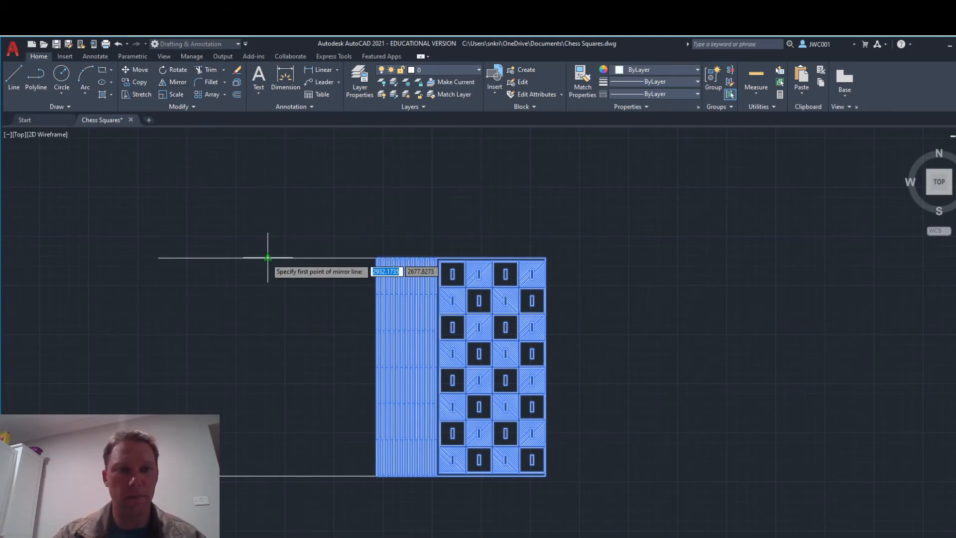
left_click(268, 258)
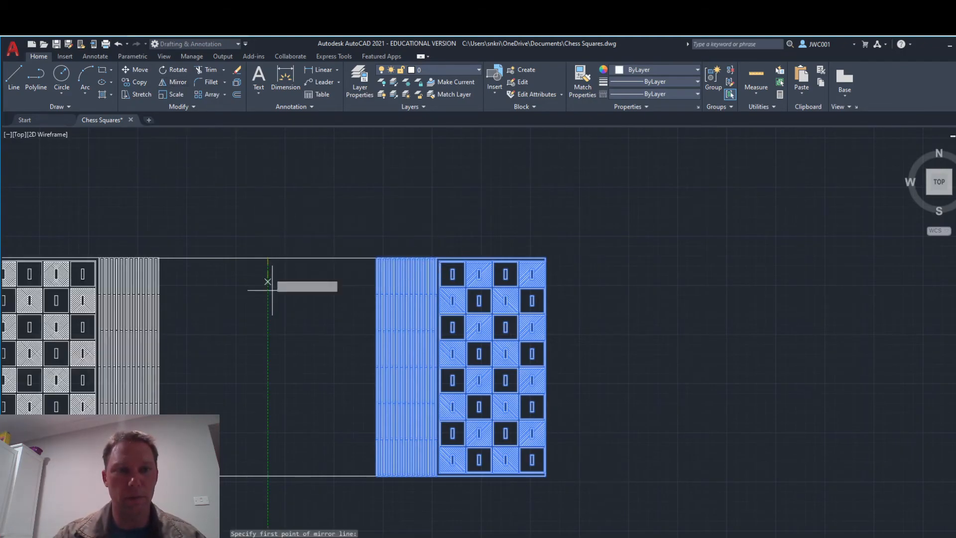
left_click(269, 474)
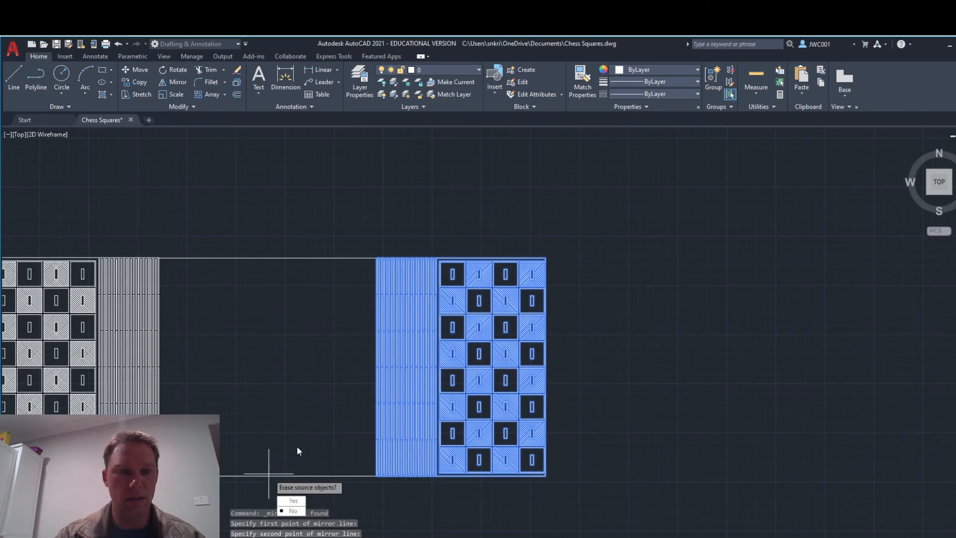
left_click(294, 512)
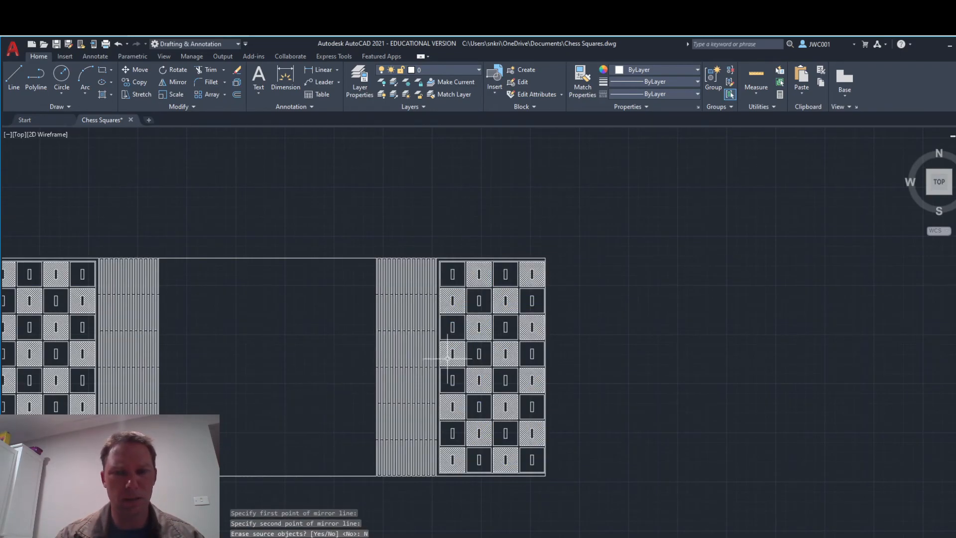
Mirror the left half board about a horizontal line through the midpoint of its outer edge, erasing the source objects
middle_click_drag(224, 167, 365, 166)
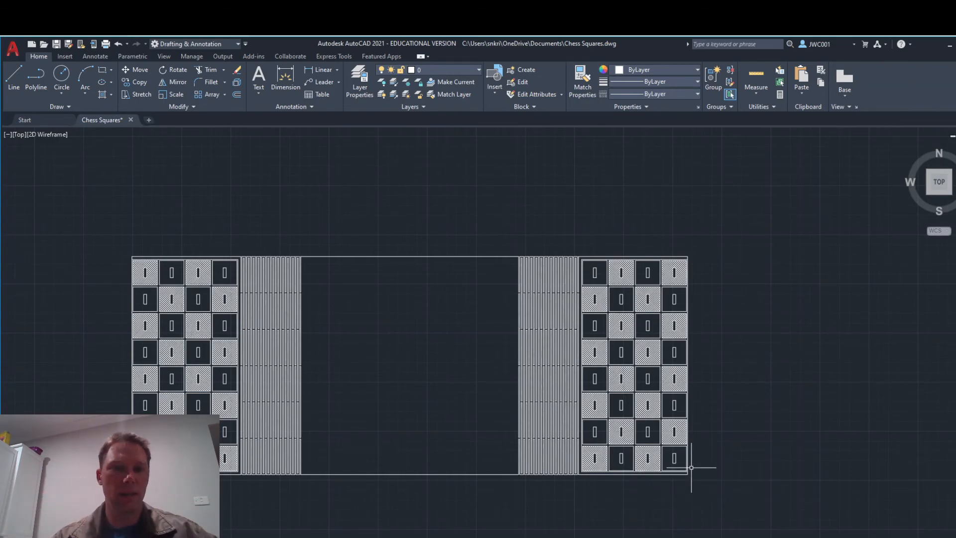
left_click(119, 244)
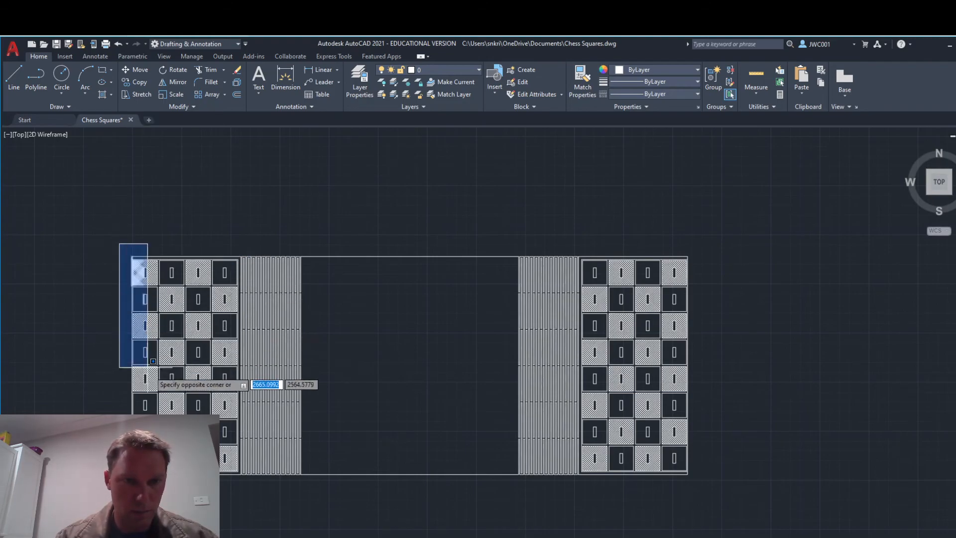
left_click(245, 498)
scroll(214, 380, "up", 2)
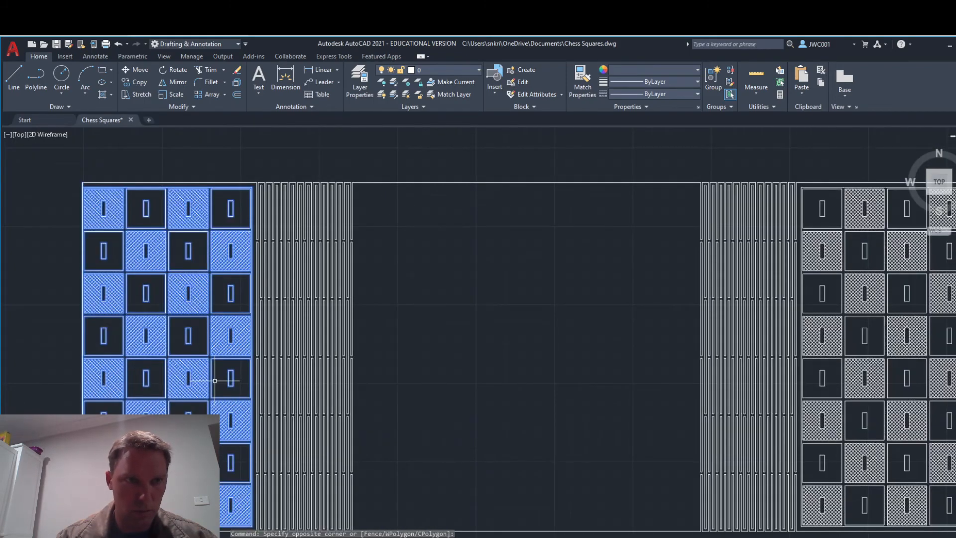
left_click(178, 82)
scroll(100, 347, "up", 2)
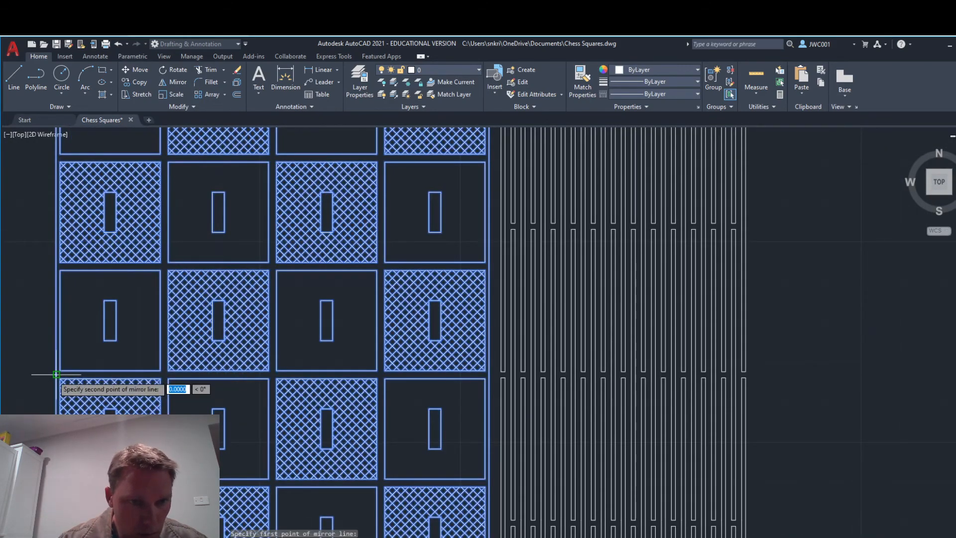
left_click(154, 378)
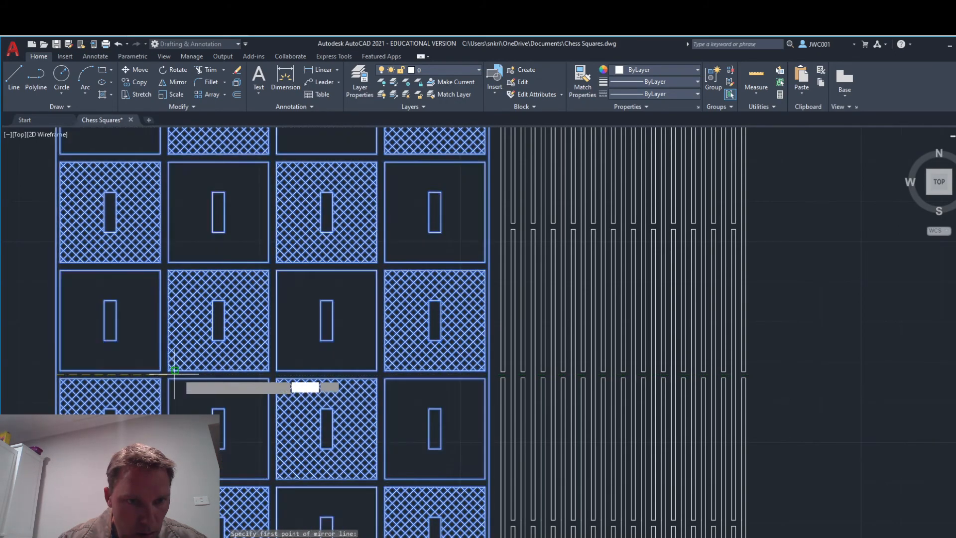
left_click(485, 371)
left_click(513, 401)
scroll(445, 355, "down", 5)
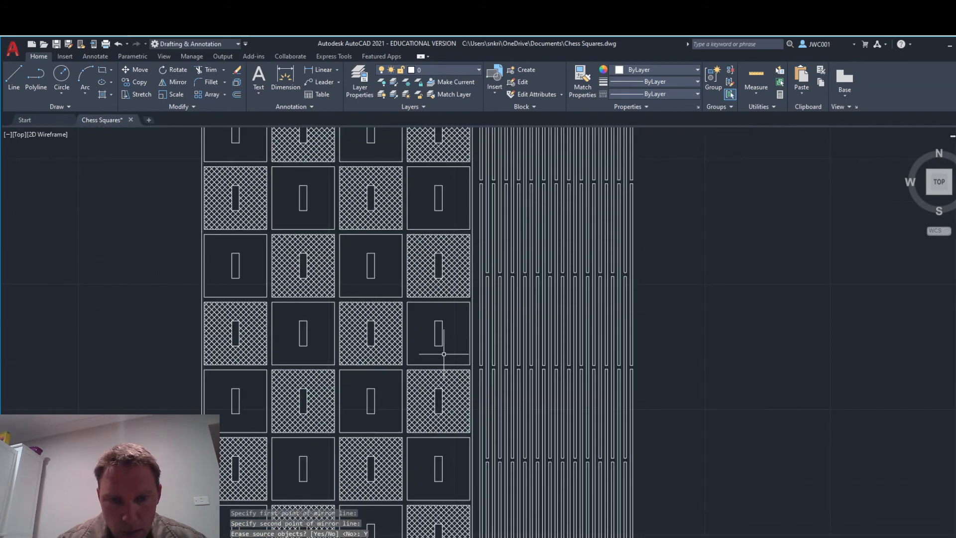
mouse_move(555, 378)
middle_mouse_down()
mouse_move(532, 359)
mouse_move(278, 327)
middle_mouse_up()
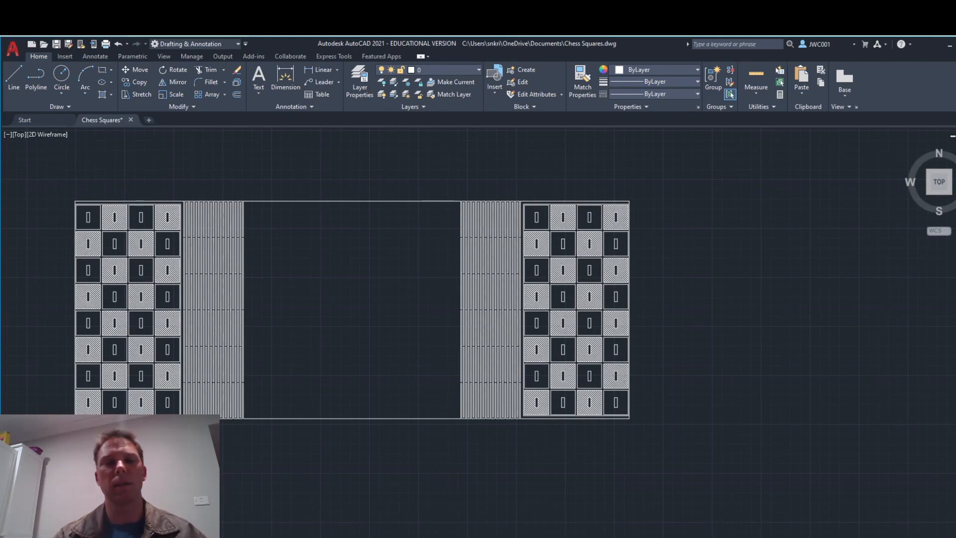
mouse_move(123, 447)
middle_mouse_down()
mouse_move(291, 452)
mouse_move(279, 453)
middle_mouse_up()
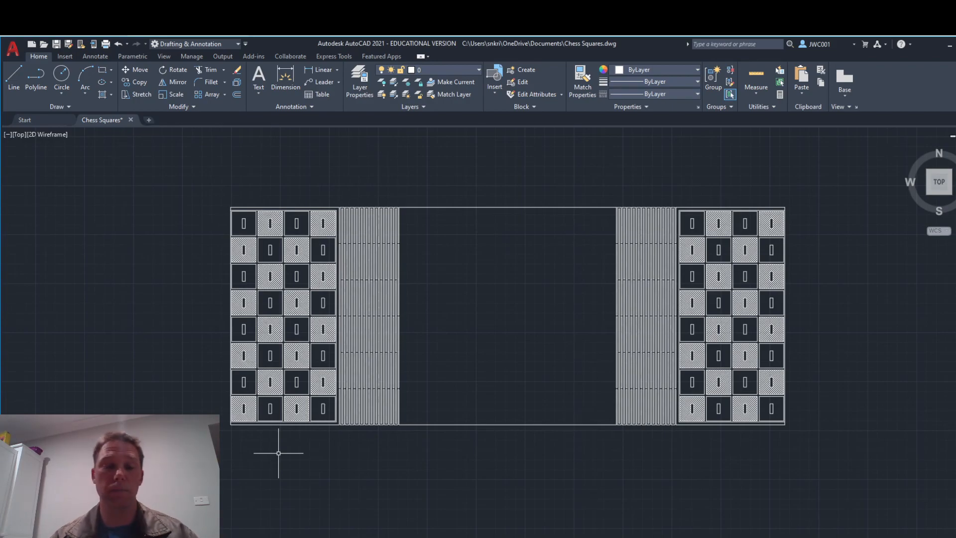
left_click(343, 537)
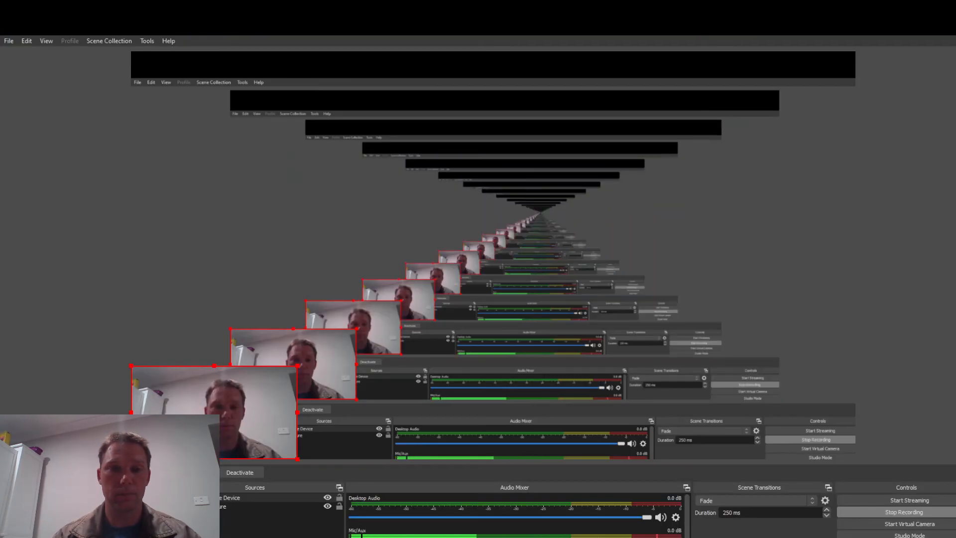